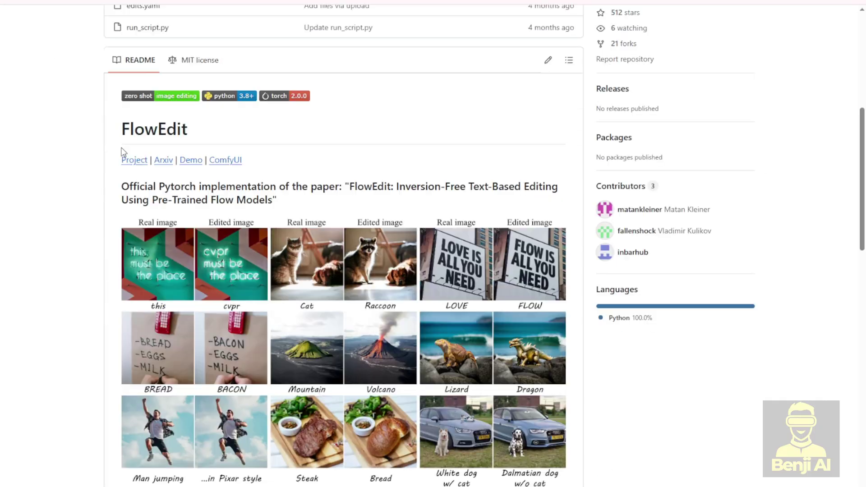
Step: Scroll down the FlowEdit README to its real-versus-edited example images
{"action": "scroll", "coordinate": [100, 155], "scroll_direction": "down", "scroll_amount": 1}
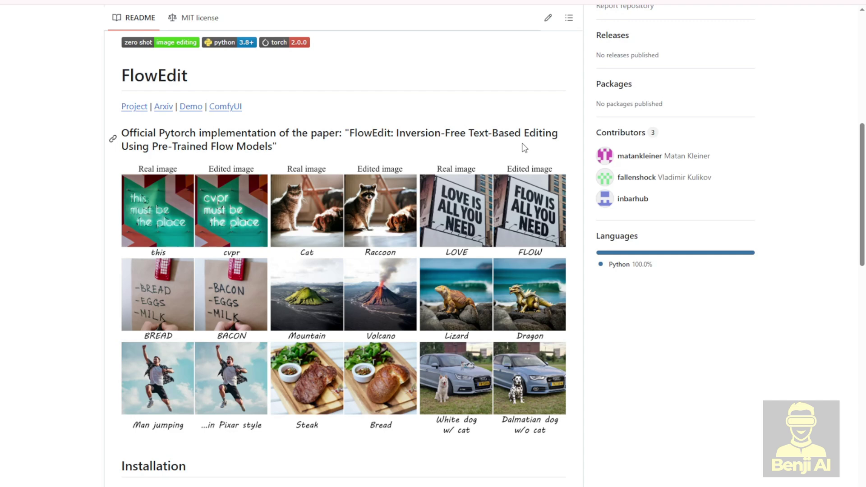
Step: Go back from the FlowEdit README to the ComfyUI-HunyuanLoom repository page
{"action": "key", "text": "alt+Left"}
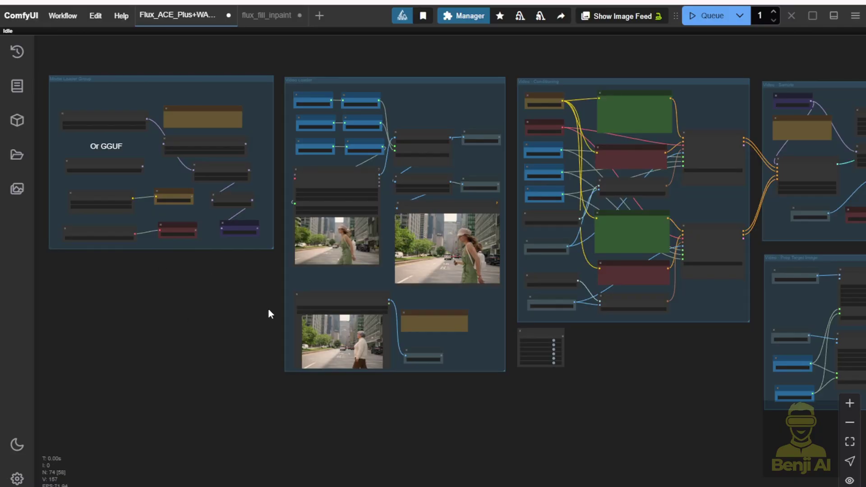
Step: Bring the Video Loader group's street clip and restyled first-frame image into view
{"action": "scroll", "coordinate": [212, 312], "scroll_direction": "up", "scroll_amount": 2}
{"action": "scroll", "coordinate": [220, 305], "scroll_direction": "down", "scroll_amount": 2}
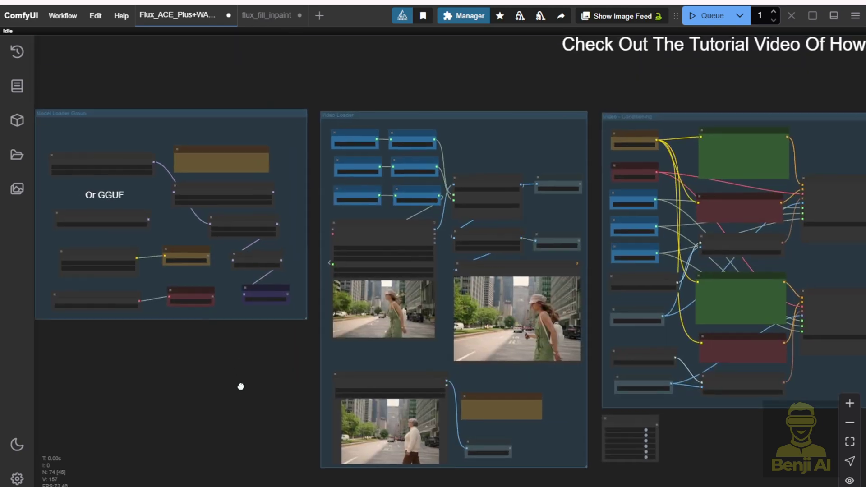
{"action": "left_click_drag", "start_coordinate": [239, 387], "coordinate": [303, 376]}
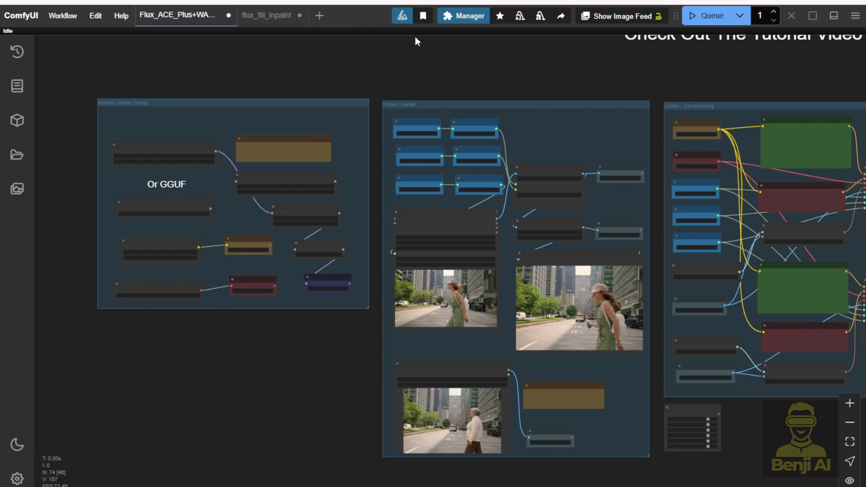
{"action": "left_click_drag", "start_coordinate": [372, 220], "coordinate": [318, 188]}
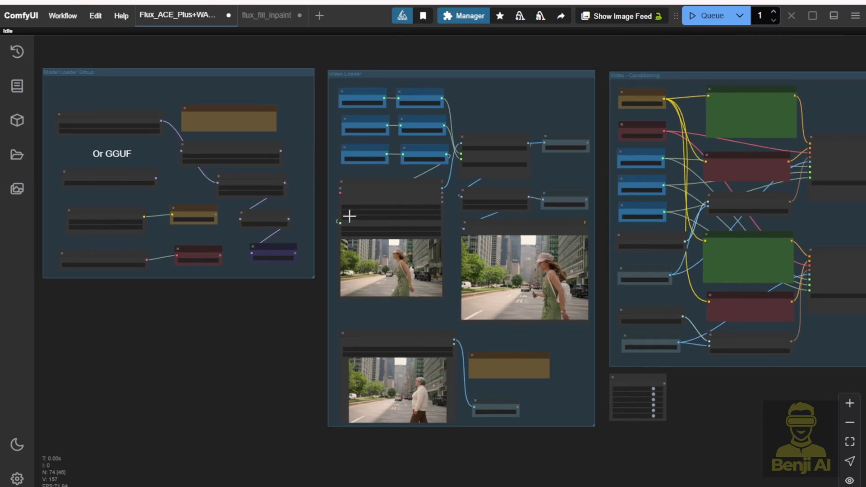
{"action": "scroll", "coordinate": [348, 215], "scroll_direction": "up", "scroll_amount": 4}
{"action": "left_click_drag", "start_coordinate": [268, 356], "coordinate": [220, 244]}
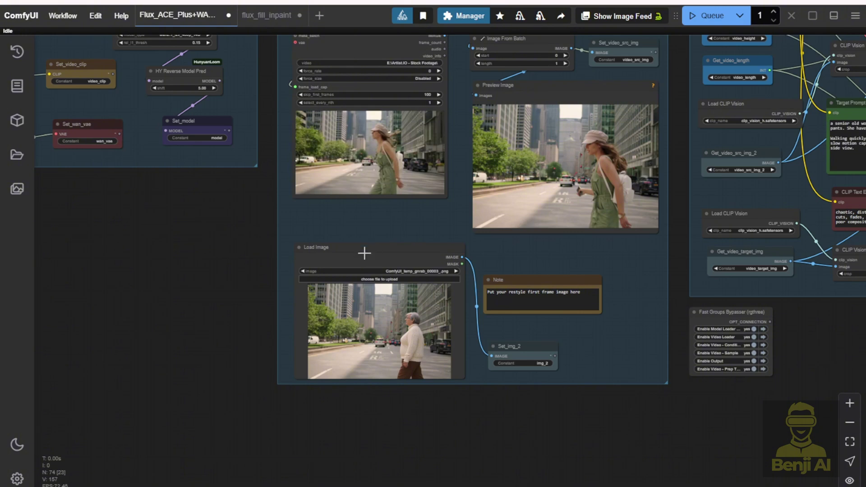
Step: Switch to the flux_fill_inpaint workflow and bring its inpaint graph into view
{"action": "key", "text": "ctrl+Tab"}
{"action": "scroll", "coordinate": [614, 206], "scroll_direction": "up", "scroll_amount": 2}
{"action": "left_click_drag", "start_coordinate": [485, 210], "coordinate": [485, 245]}
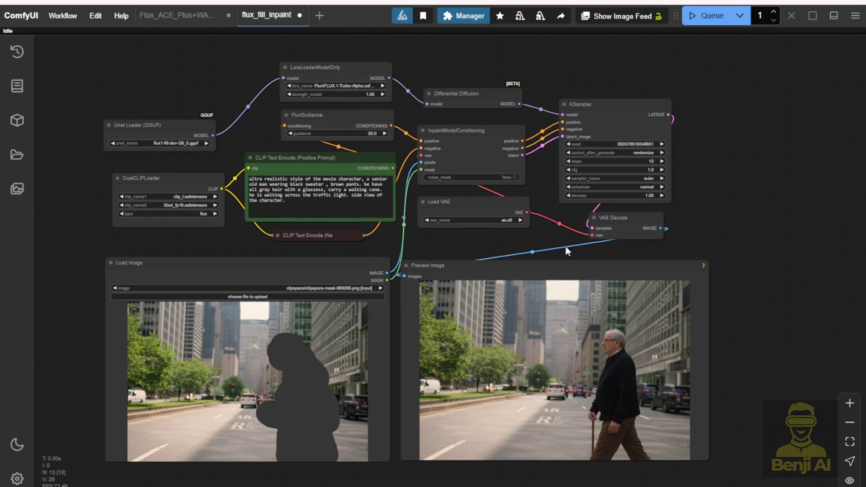
Step: Inspect the inpaint prompt and old-man-with-cane preview, then return to the video workflow
{"action": "scroll", "coordinate": [149, 147], "scroll_direction": "up", "scroll_amount": 6}
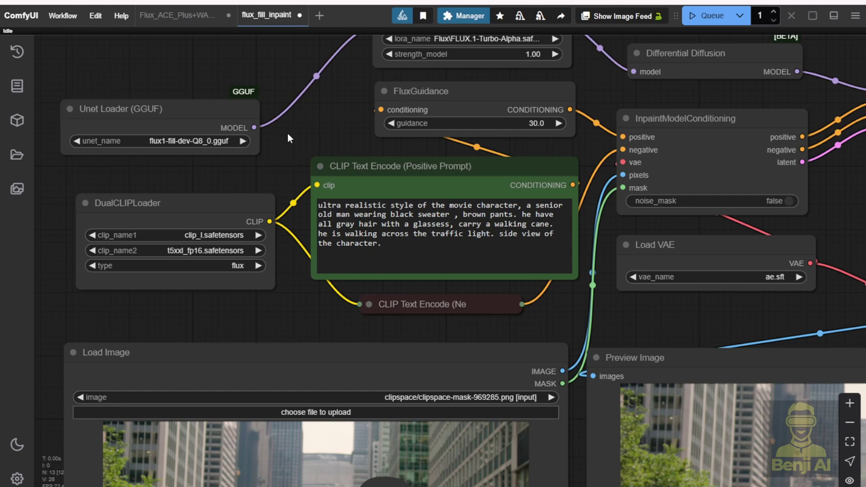
{"action": "scroll", "coordinate": [293, 131], "scroll_direction": "down", "scroll_amount": 3}
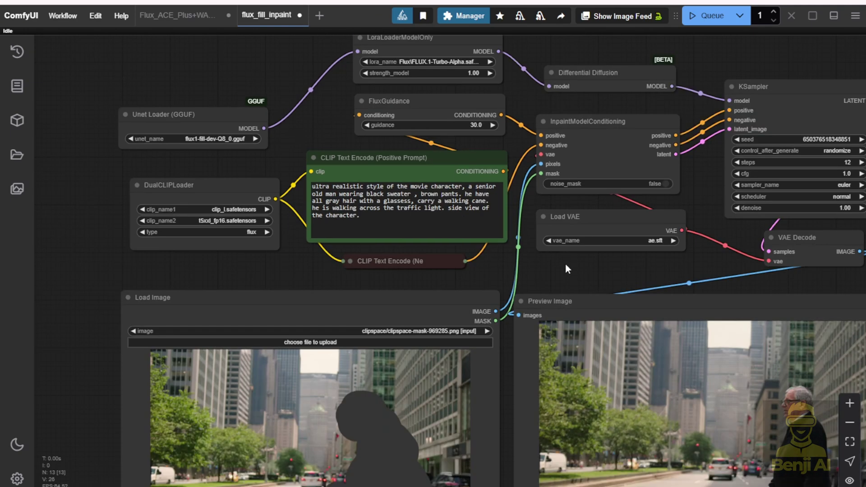
{"action": "scroll", "coordinate": [278, 169], "scroll_direction": "up", "scroll_amount": 4}
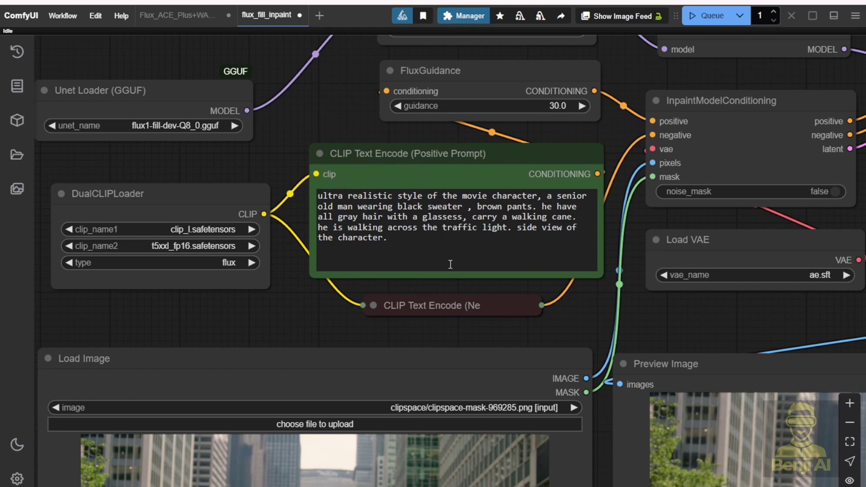
{"action": "scroll", "coordinate": [671, 335], "scroll_direction": "down", "scroll_amount": 2}
{"action": "left_click_drag", "start_coordinate": [670, 334], "coordinate": [417, 103]}
{"action": "scroll", "coordinate": [618, 173], "scroll_direction": "up", "scroll_amount": 2}
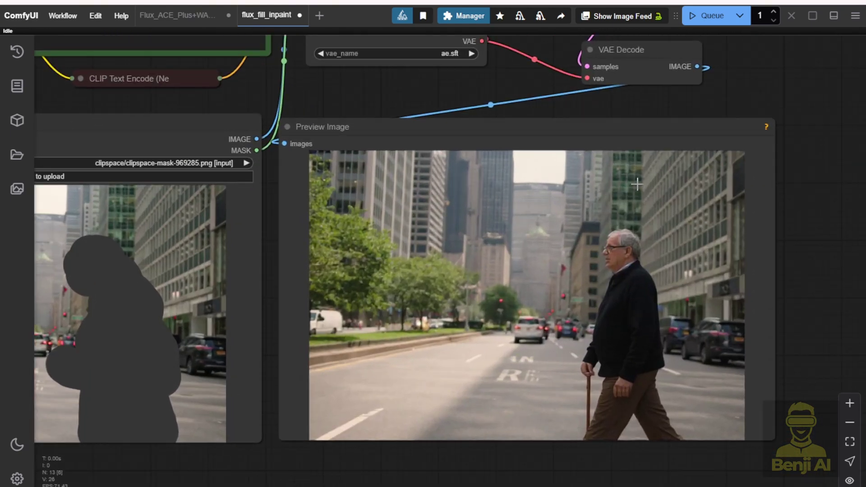
{"action": "scroll", "coordinate": [658, 264], "scroll_direction": "up", "scroll_amount": 3}
{"action": "scroll", "coordinate": [638, 270], "scroll_direction": "down", "scroll_amount": 2}
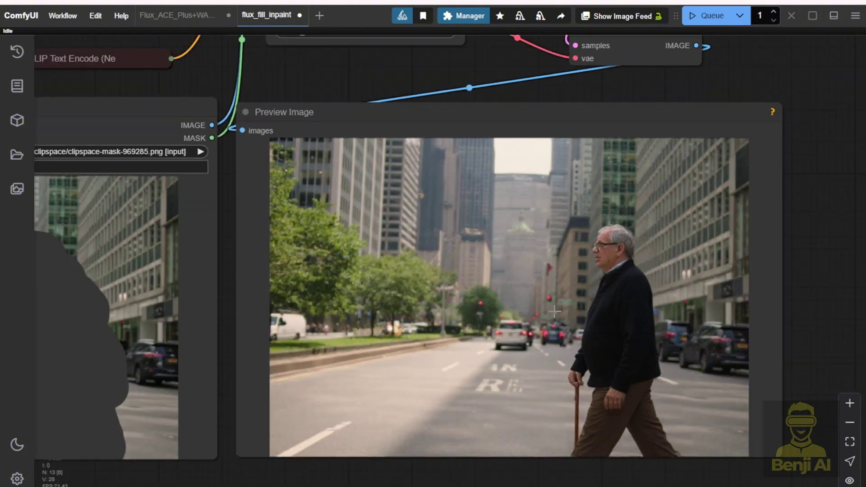
{"action": "key", "text": "alt+bracketleft"}
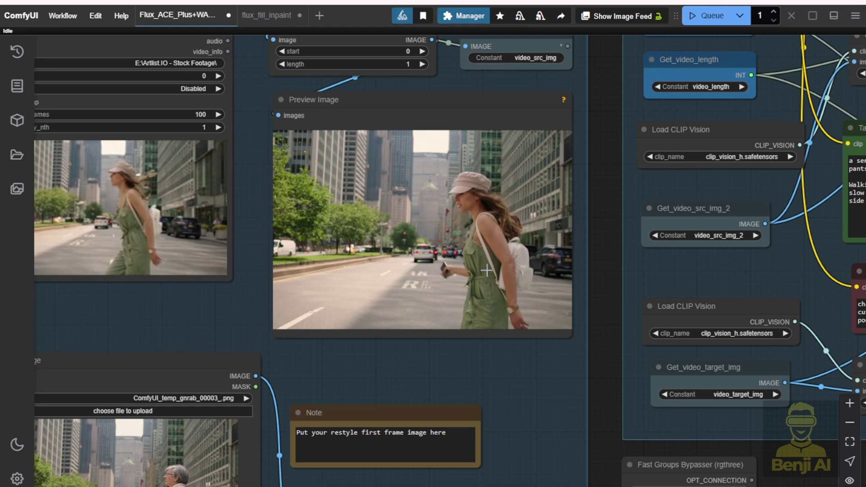
Step: View the older-woman image in Load Image and Set_img_2, then the Output group's Video Combine nodes
{"action": "left_click_drag", "start_coordinate": [406, 403], "coordinate": [511, 218]}
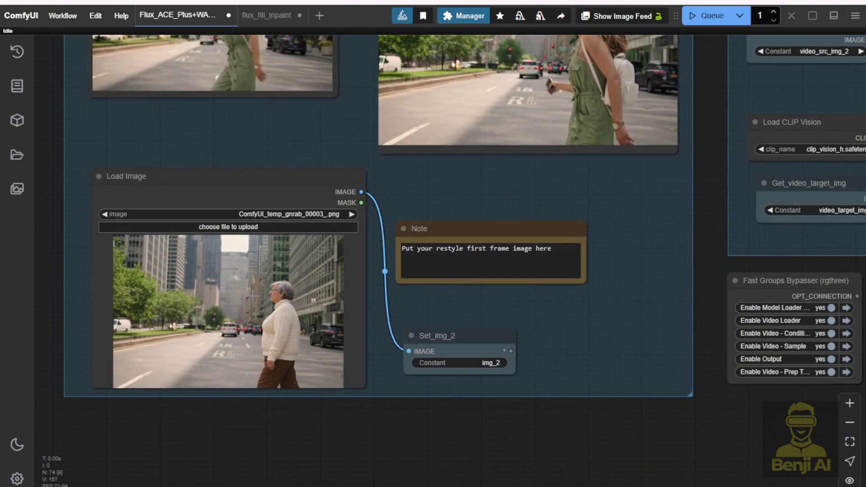
{"action": "scroll", "coordinate": [250, 293], "scroll_direction": "up", "scroll_amount": 2}
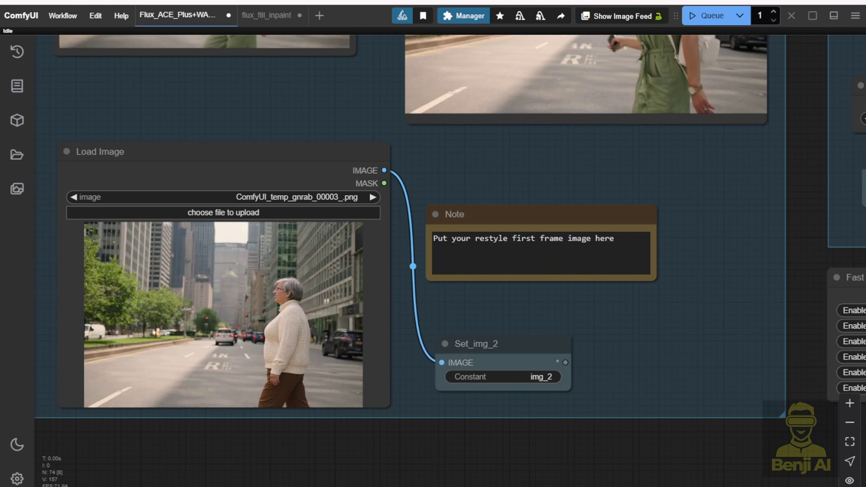
{"action": "scroll", "coordinate": [300, 313], "scroll_direction": "down", "scroll_amount": 3}
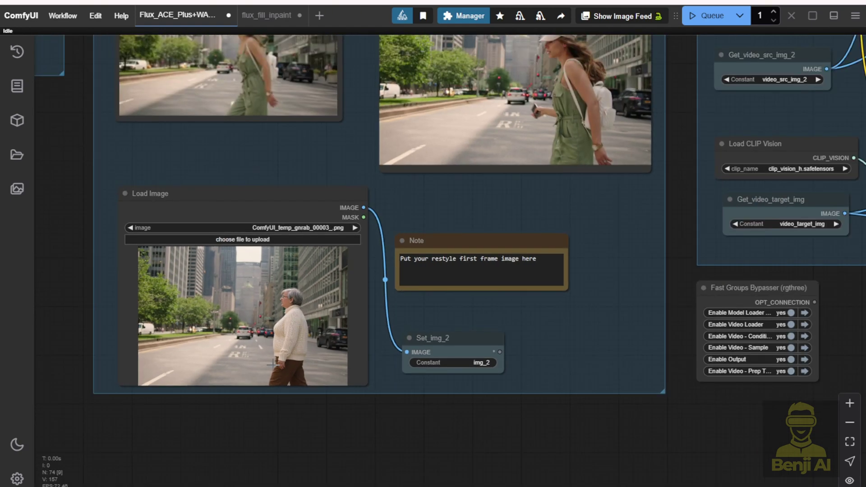
{"action": "scroll", "coordinate": [433, 271], "scroll_direction": "down", "scroll_amount": 5}
{"action": "scroll", "coordinate": [484, 345], "scroll_direction": "up", "scroll_amount": 3}
{"action": "scroll", "coordinate": [541, 352], "scroll_direction": "up", "scroll_amount": 2}
{"action": "scroll", "coordinate": [666, 406], "scroll_direction": "down", "scroll_amount": 1}
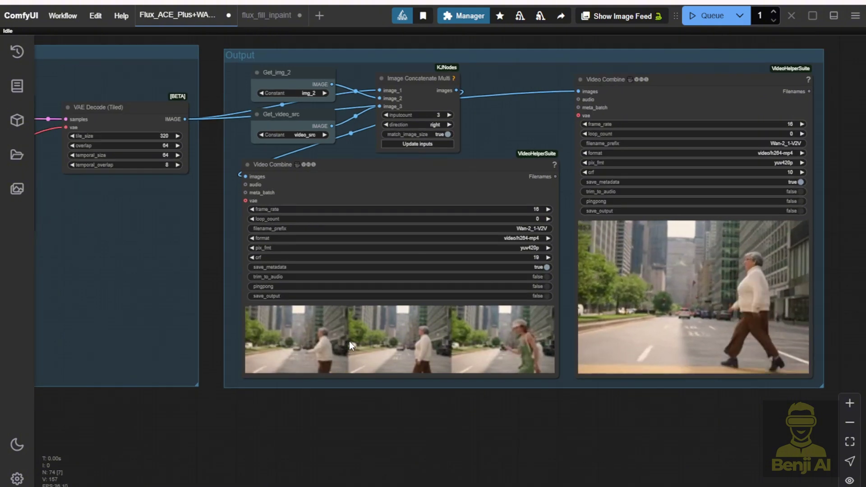
Step: Open the final Video Combine output full-size and scrub the 3-second clip from start to end
{"action": "right_click", "coordinate": [706, 121]}
{"action": "left_click", "coordinate": [722, 134]}
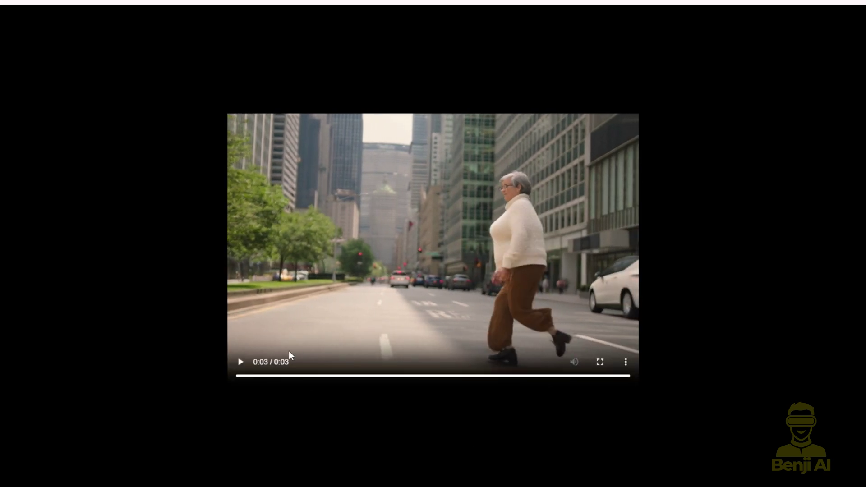
{"action": "left_click", "coordinate": [269, 376]}
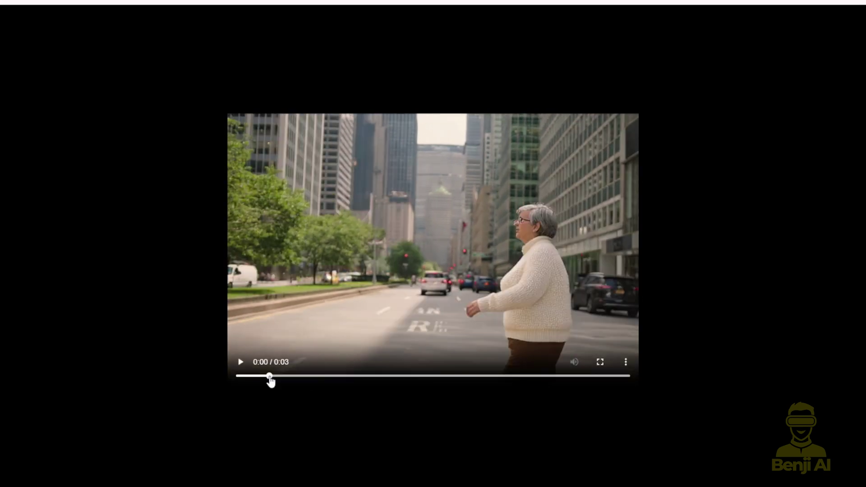
{"action": "left_click", "coordinate": [299, 376]}
{"action": "left_click", "coordinate": [356, 380]}
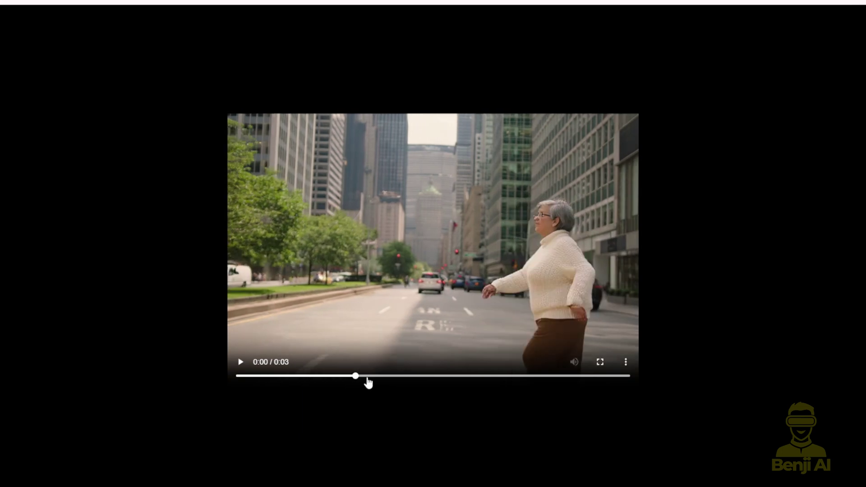
{"action": "left_click", "coordinate": [406, 379]}
{"action": "left_click", "coordinate": [452, 380]}
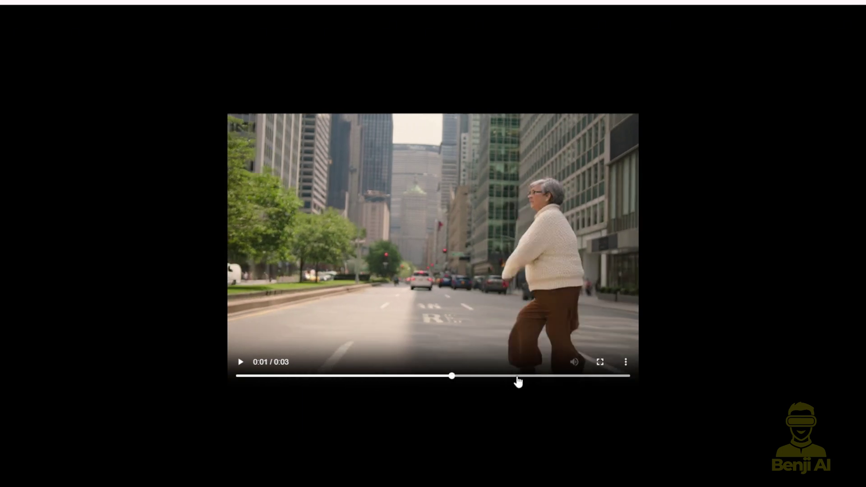
{"action": "left_click", "coordinate": [491, 381]}
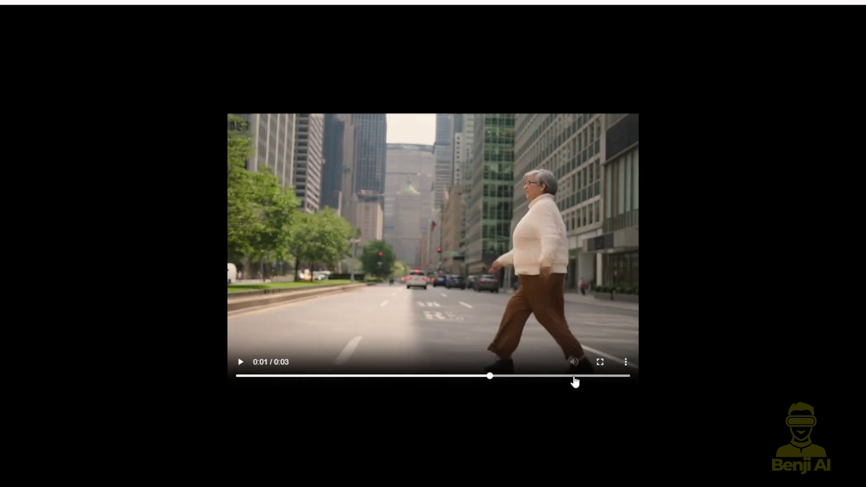
{"action": "left_click", "coordinate": [541, 380]}
{"action": "left_click", "coordinate": [573, 380]}
{"action": "left_click", "coordinate": [590, 381]}
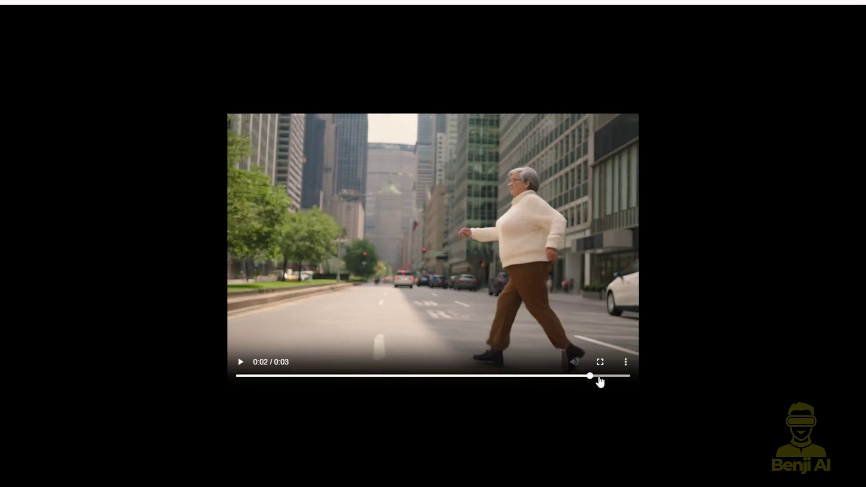
{"action": "left_click", "coordinate": [614, 380]}
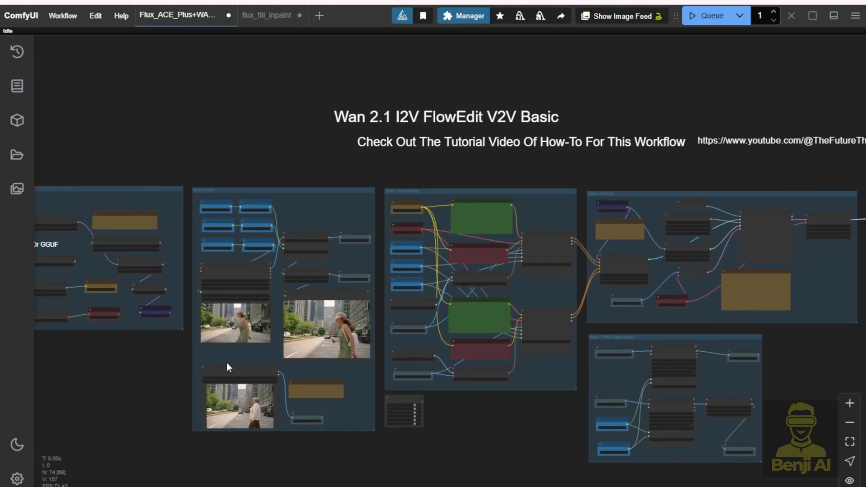
Step: Resume playback of the Load Video (Path) node's preview
{"action": "scroll", "coordinate": [226, 366], "scroll_direction": "up", "scroll_amount": 8}
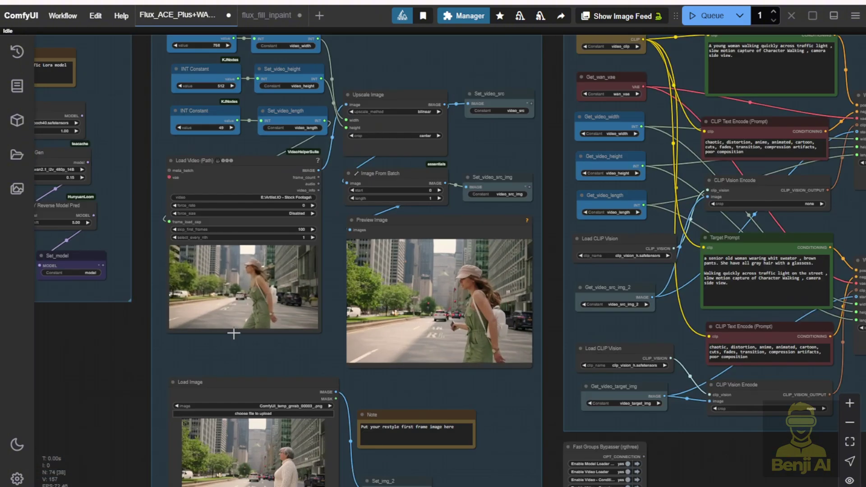
{"action": "right_click", "coordinate": [224, 271]}
{"action": "left_click", "coordinate": [243, 172]}
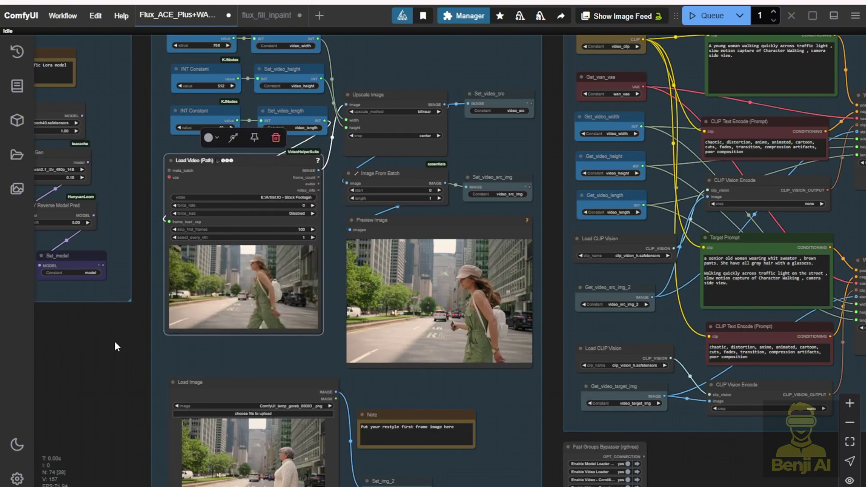
Step: Drag the Load Video (Path) node's corner to enlarge its street clip preview
{"action": "scroll", "coordinate": [192, 334], "scroll_direction": "up", "scroll_amount": 5}
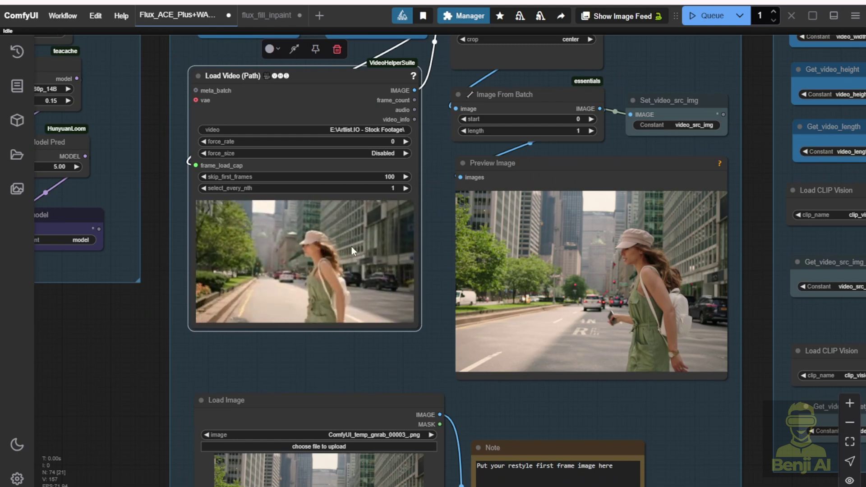
{"action": "left_click_drag", "start_coordinate": [421, 330], "coordinate": [445, 346]}
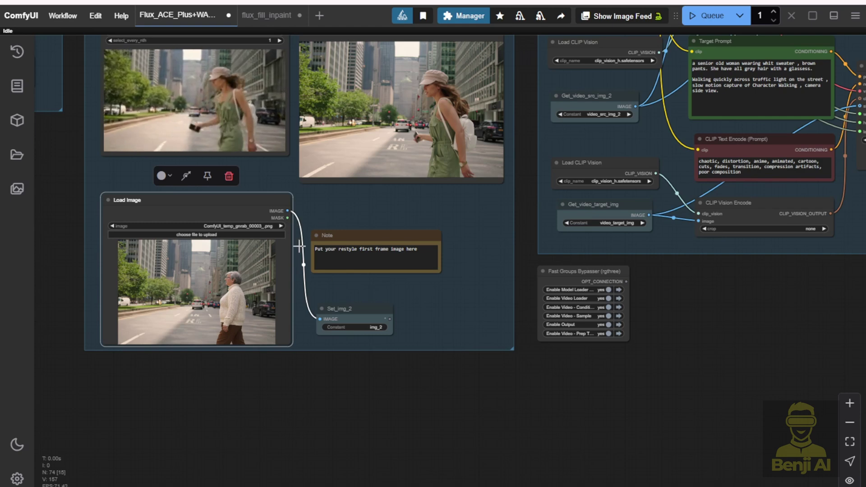
{"action": "left_click_drag", "start_coordinate": [739, 307], "coordinate": [362, 469]}
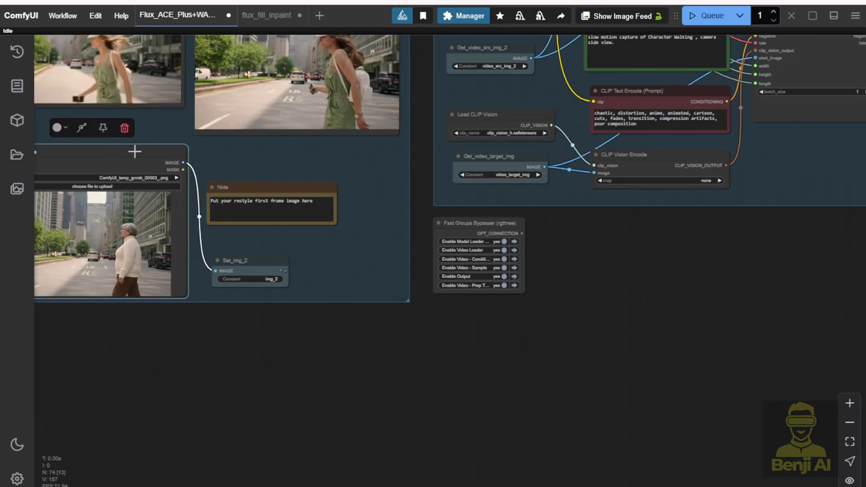
Step: Pan to the WanImageToVideo nodes and select one to trace its connections
{"action": "left_click_drag", "start_coordinate": [220, 152], "coordinate": [310, 208]}
{"action": "left_click_drag", "start_coordinate": [212, 213], "coordinate": [224, 195]}
{"action": "left_click_drag", "start_coordinate": [758, 306], "coordinate": [441, 450]}
{"action": "scroll", "coordinate": [429, 280], "scroll_direction": "up", "scroll_amount": 2}
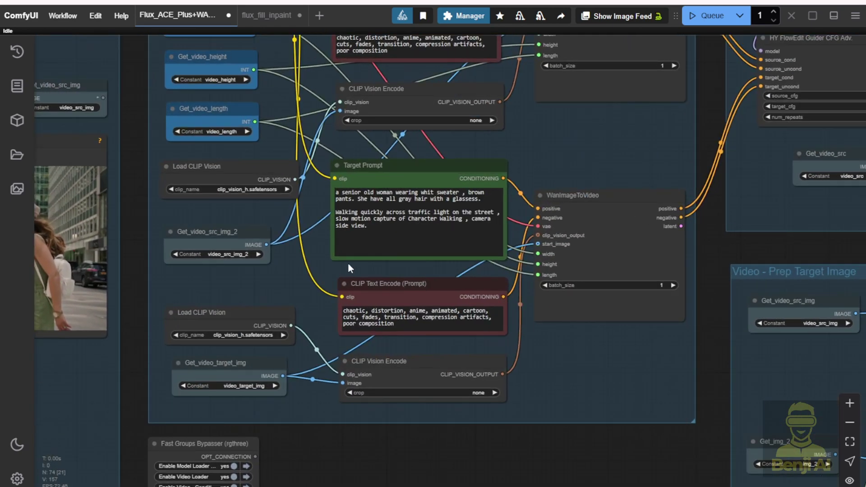
{"action": "left_click", "coordinate": [575, 192]}
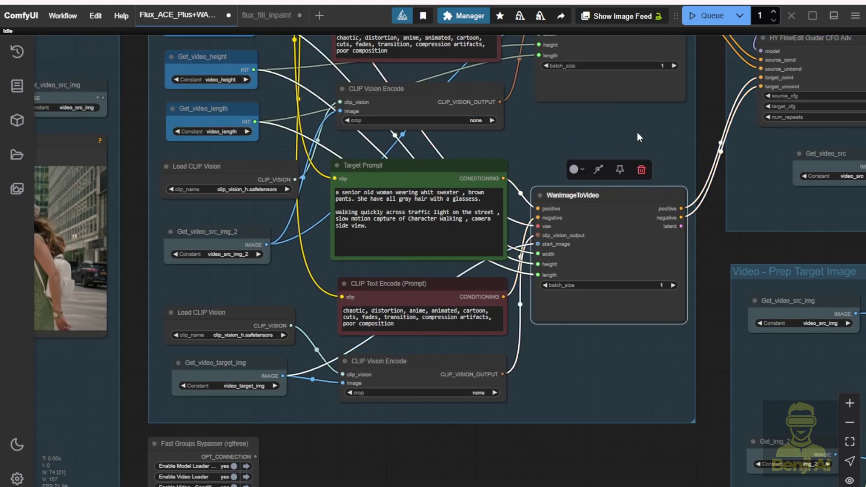
{"action": "left_click", "coordinate": [682, 125]}
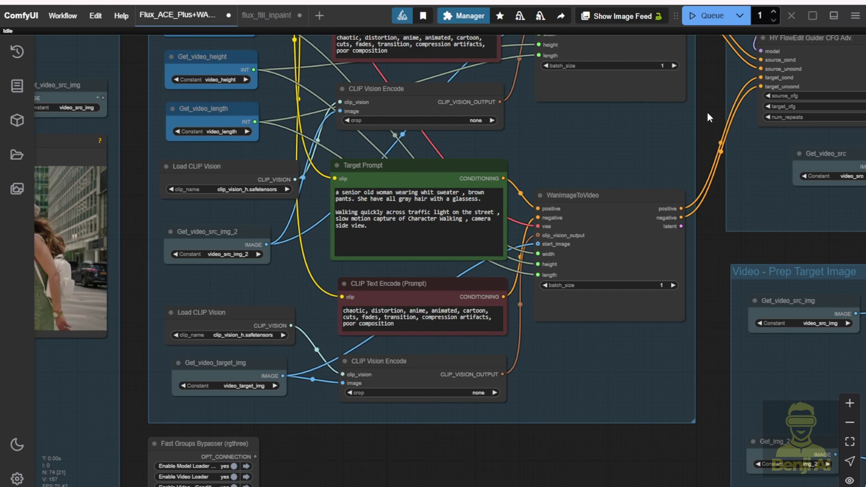
Step: Move the target WanImageToVideo node up beside Target Prompt and nudge it right
{"action": "scroll", "coordinate": [707, 112], "scroll_direction": "up", "scroll_amount": 2}
{"action": "left_click", "coordinate": [576, 185]}
{"action": "left_click_drag", "start_coordinate": [514, 192], "coordinate": [510, 160]}
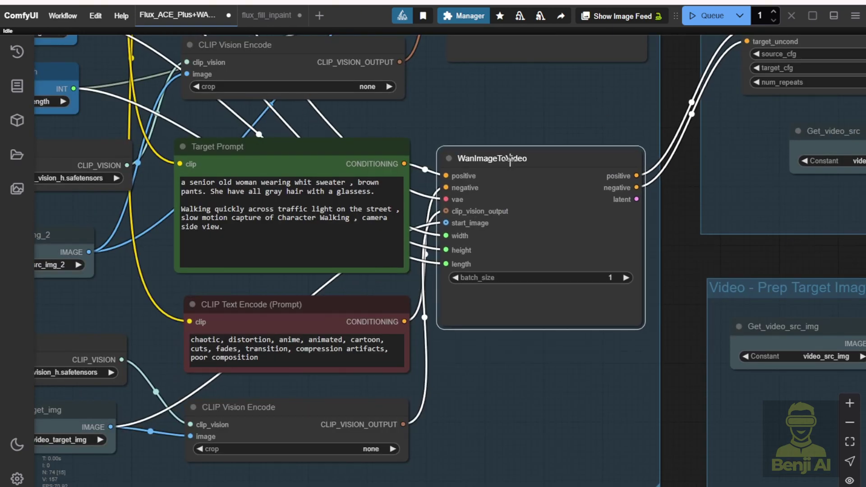
{"action": "left_click_drag", "start_coordinate": [511, 158], "coordinate": [514, 158]}
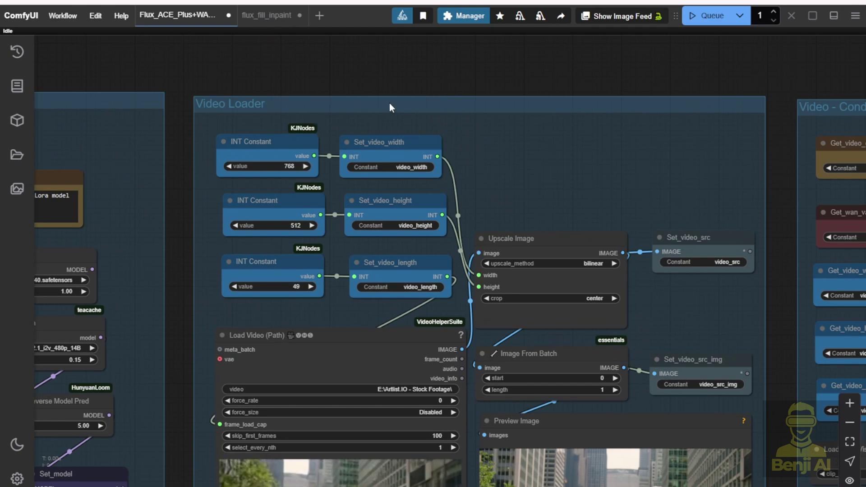
Step: Pan through the conditioning group from the Source Prompt to the Target Prompt branch
{"action": "left_click_drag", "start_coordinate": [635, 172], "coordinate": [204, 53]}
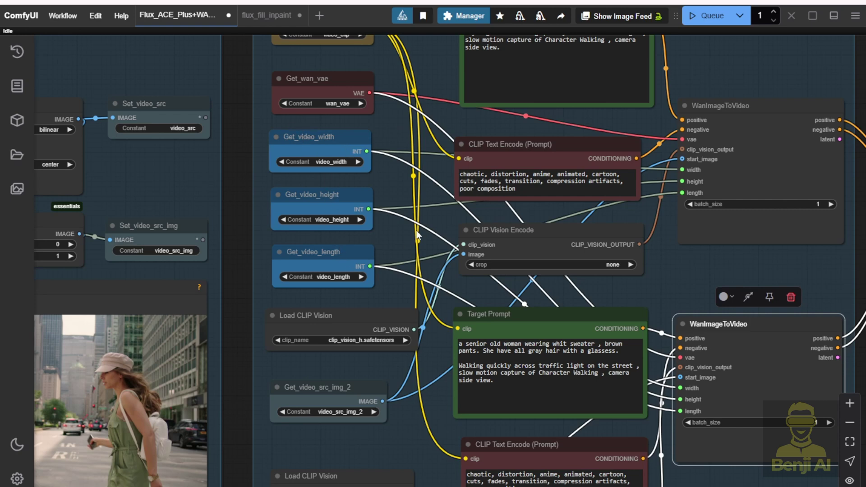
{"action": "left_click_drag", "start_coordinate": [410, 235], "coordinate": [212, 183]}
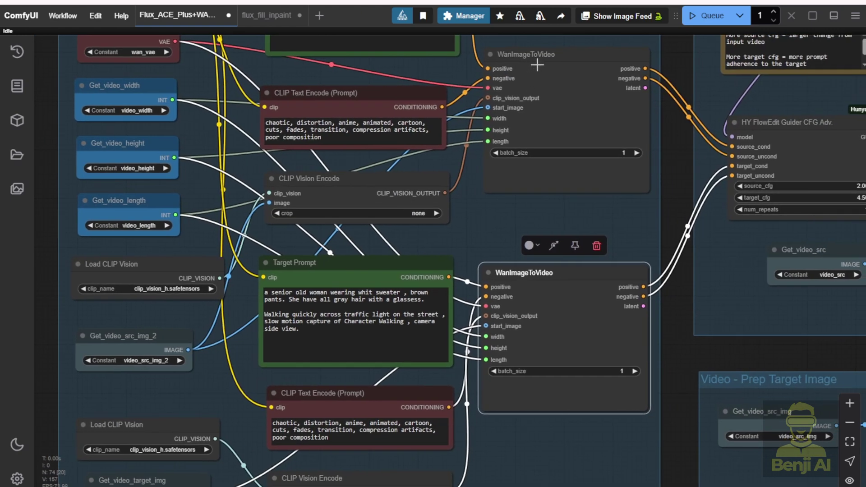
{"action": "left_click_drag", "start_coordinate": [530, 213], "coordinate": [354, 259]}
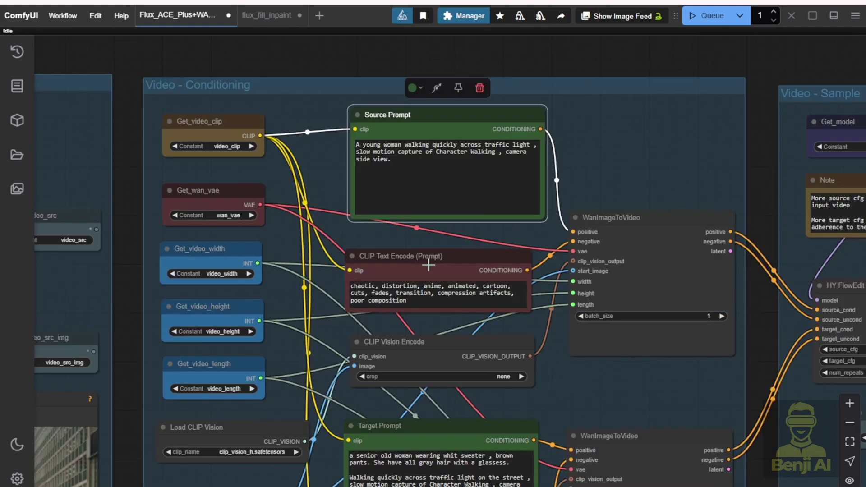
{"action": "left_click_drag", "start_coordinate": [578, 382], "coordinate": [569, 206]}
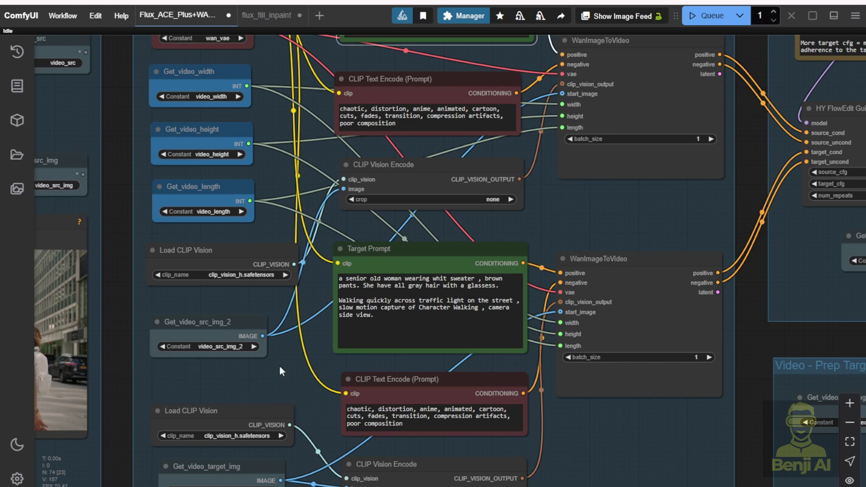
{"action": "left_click_drag", "start_coordinate": [279, 365], "coordinate": [266, 263]}
Step: Inspect the target branch's prompt, negative prompt and CLIP Vision Encode nodes
{"action": "left_click", "coordinate": [365, 146]}
{"action": "left_click", "coordinate": [396, 276]}
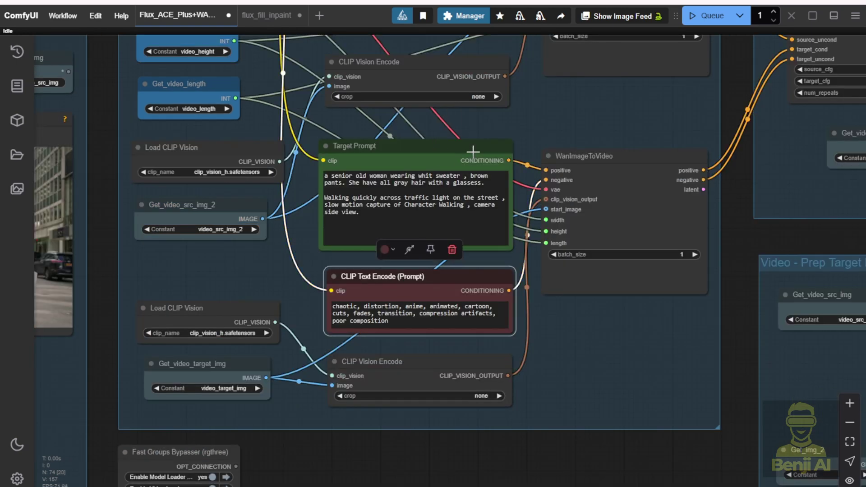
{"action": "left_click", "coordinate": [589, 103]}
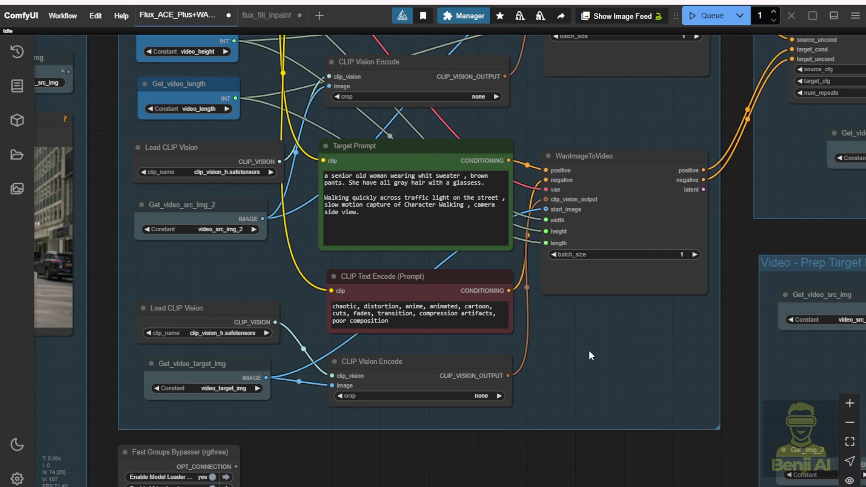
{"action": "left_click", "coordinate": [393, 361]}
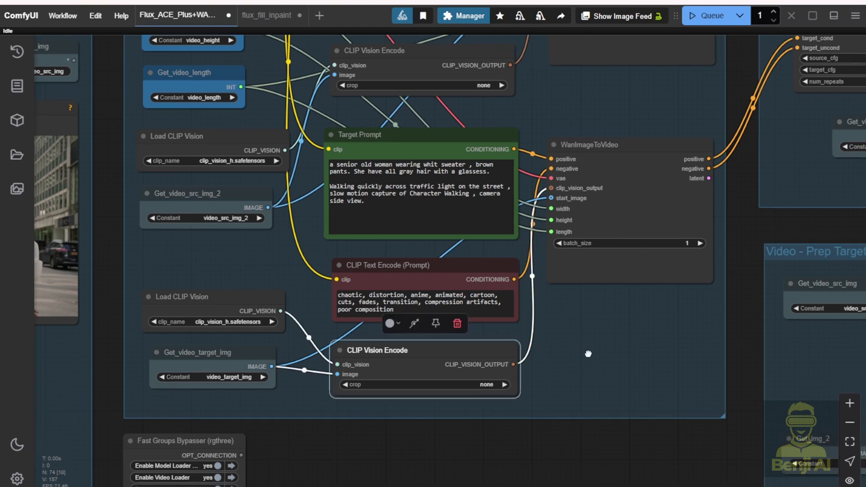
{"action": "left_click_drag", "start_coordinate": [563, 378], "coordinate": [567, 318]}
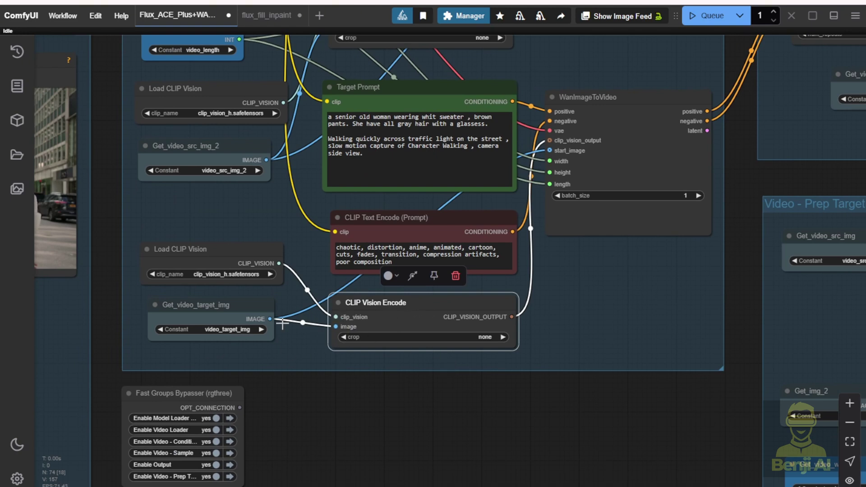
Step: Jump from Get_video_target_img to the Load Image node holding the restyled first frame
{"action": "left_click", "coordinate": [186, 340]}
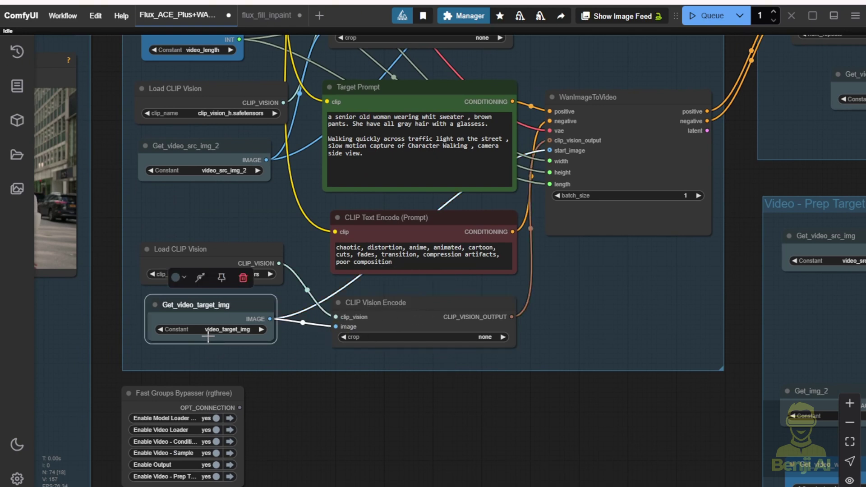
{"action": "key", "text": "1"}
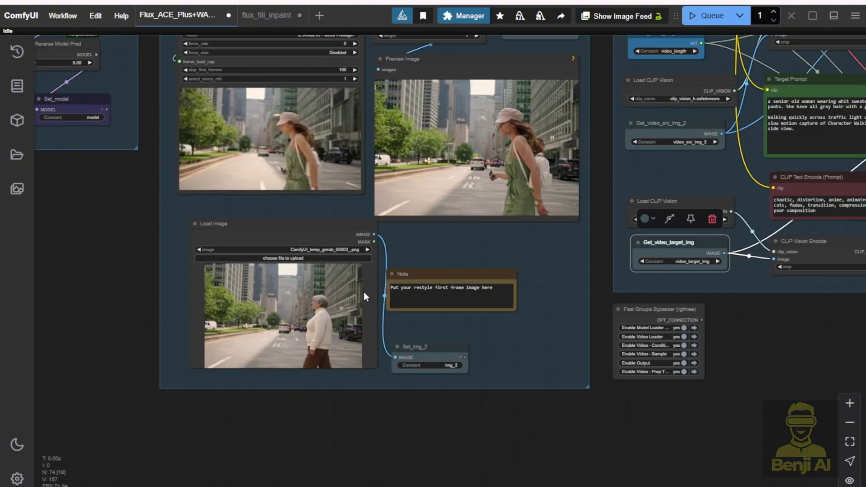
{"action": "scroll", "coordinate": [300, 342], "scroll_direction": "up", "scroll_amount": 4}
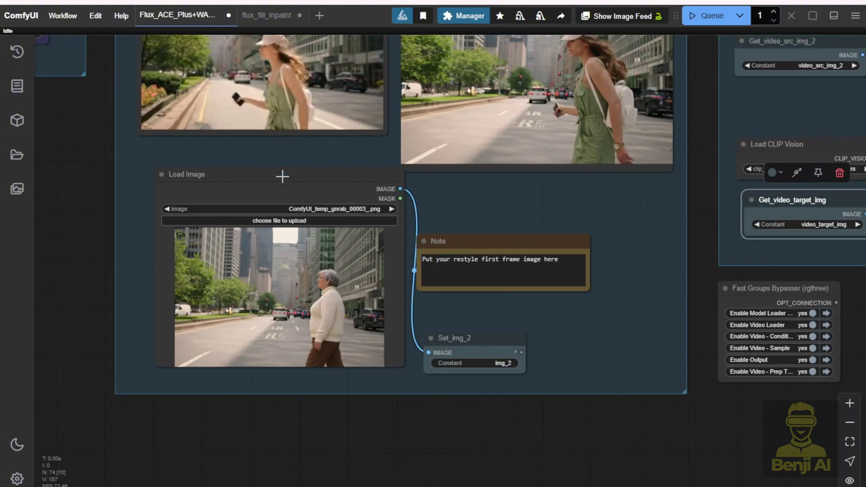
Step: Shift Load Image slightly left and move the Video - Prep Target Image group up-left
{"action": "left_click_drag", "start_coordinate": [239, 180], "coordinate": [220, 184]}
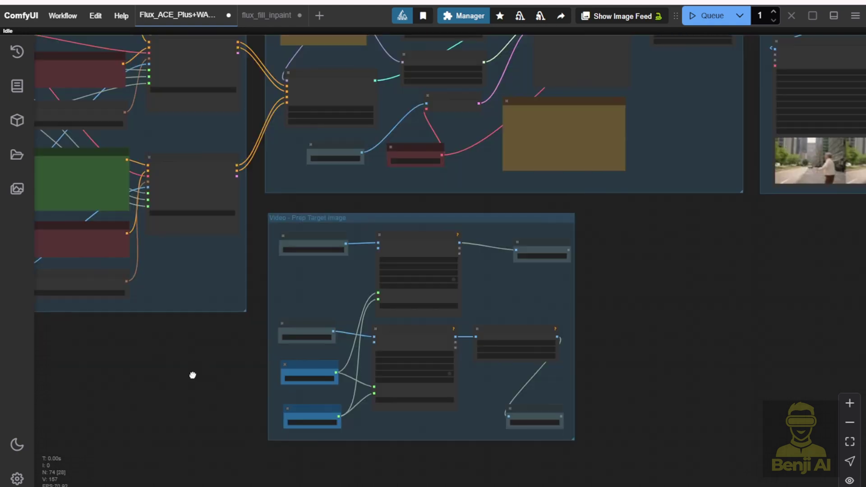
{"action": "scroll", "coordinate": [270, 256], "scroll_direction": "up", "scroll_amount": 5}
{"action": "mouse_move", "coordinate": [333, 208]}
{"action": "left_mouse_down"}
{"action": "mouse_move", "coordinate": [323, 205]}
{"action": "mouse_move", "coordinate": [328, 194]}
{"action": "left_mouse_up"}
{"action": "left_click_drag", "start_coordinate": [272, 337], "coordinate": [251, 221]}
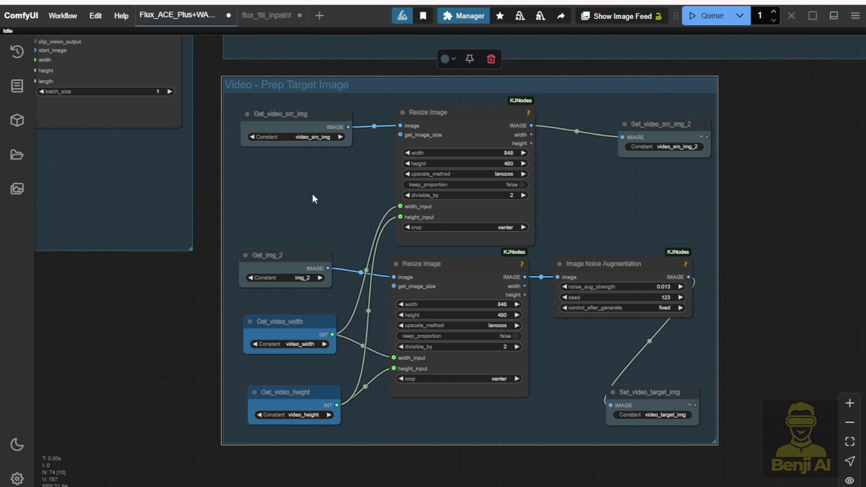
{"action": "left_click", "coordinate": [299, 121]}
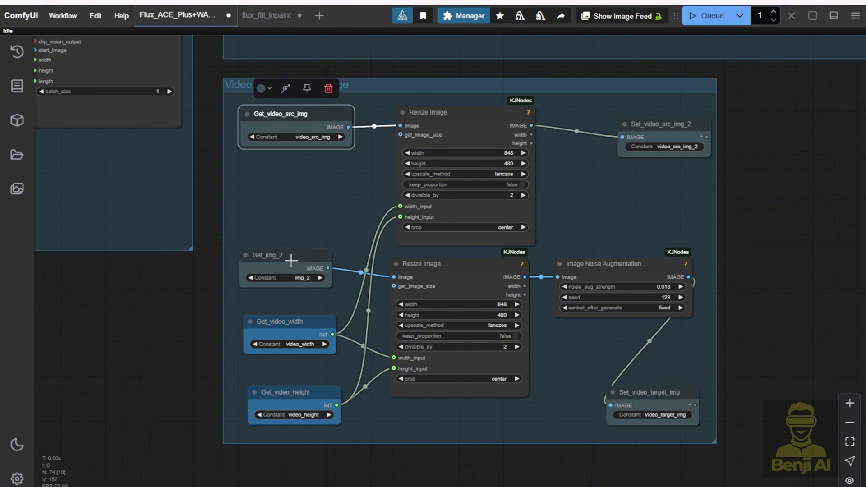
{"action": "scroll", "coordinate": [189, 340], "scroll_direction": "down", "scroll_amount": 3}
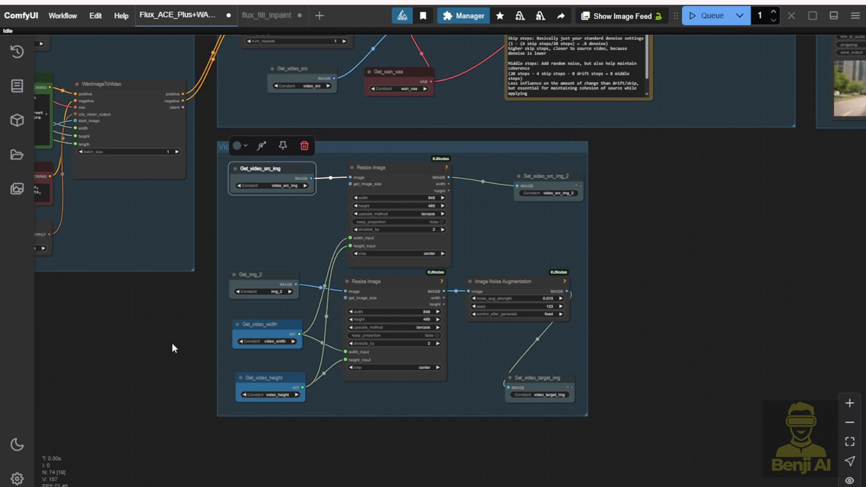
Step: Navigate past Prep Target Image to frame the HY FlowEdit Guider CFG Adv. and its WanImageToVideo inputs
{"action": "left_click_drag", "start_coordinate": [169, 354], "coordinate": [663, 313]}
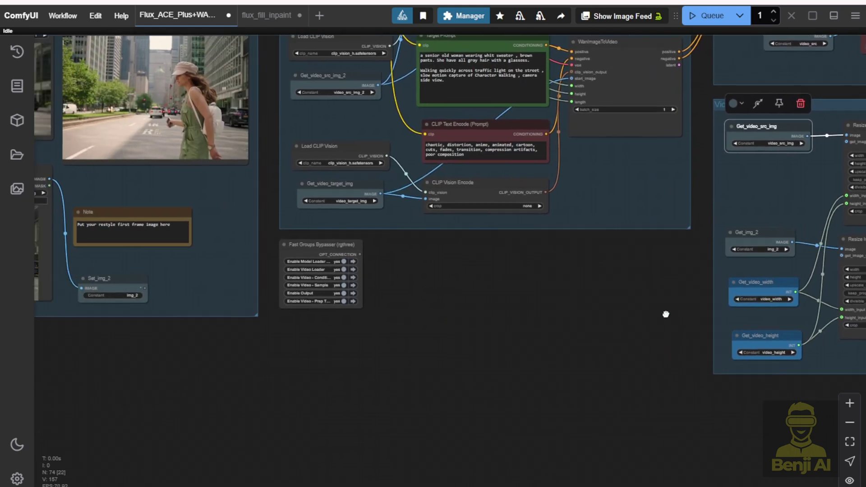
{"action": "scroll", "coordinate": [502, 353], "scroll_direction": "down", "scroll_amount": 1}
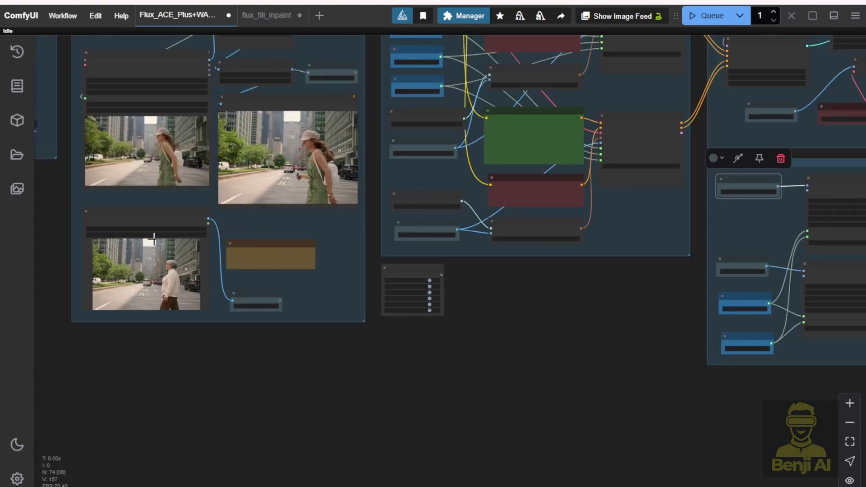
{"action": "left_click_drag", "start_coordinate": [599, 305], "coordinate": [313, 312]}
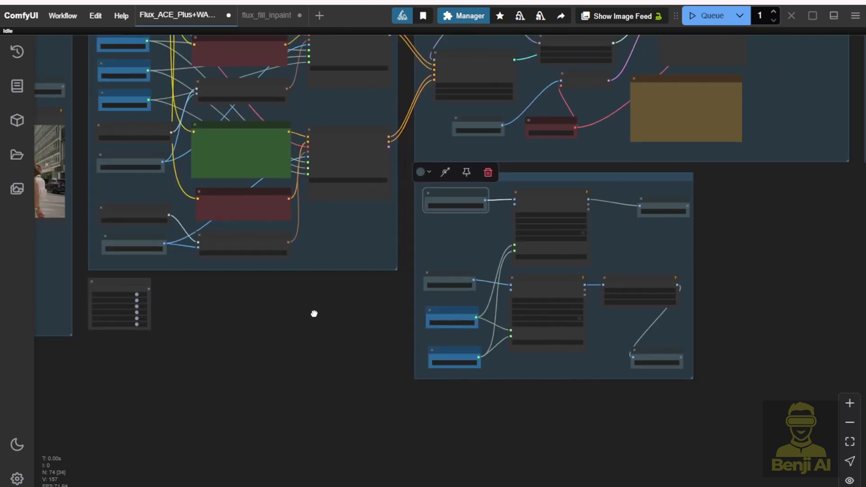
{"action": "scroll", "coordinate": [450, 307], "scroll_direction": "up", "scroll_amount": 3}
{"action": "scroll", "coordinate": [469, 296], "scroll_direction": "up", "scroll_amount": 2}
{"action": "left_click_drag", "start_coordinate": [495, 172], "coordinate": [429, 166]}
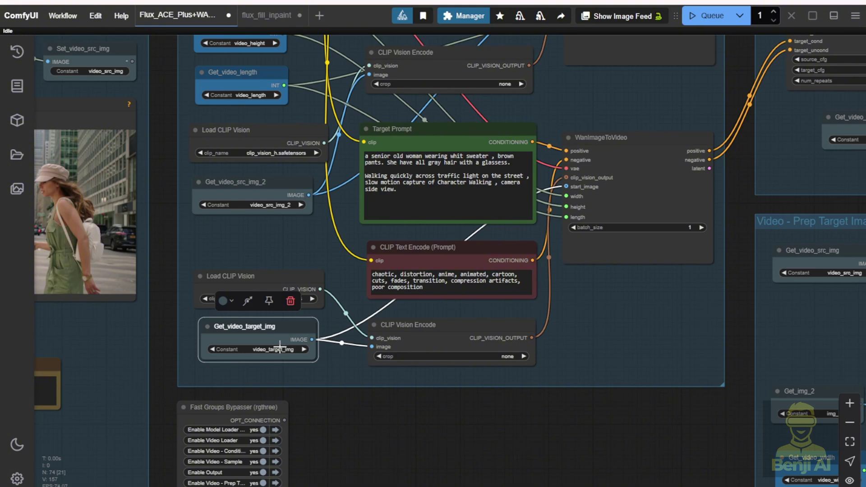
{"action": "left_click_drag", "start_coordinate": [635, 327], "coordinate": [492, 349]}
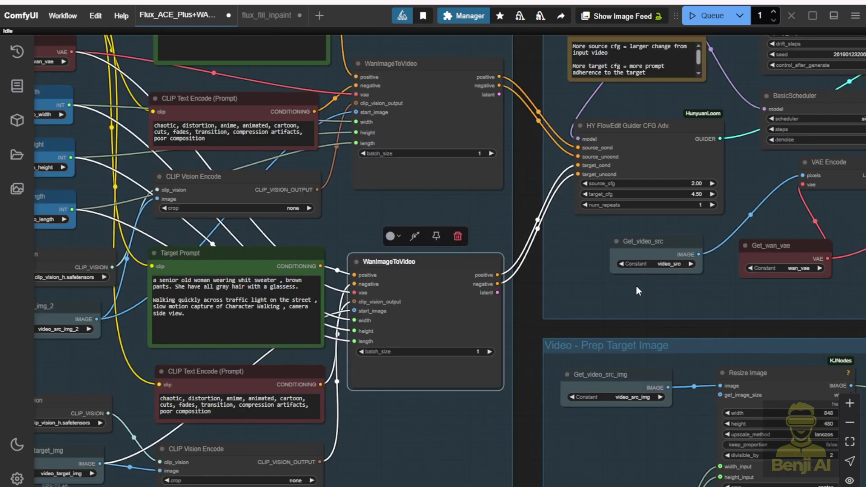
{"action": "left_click_drag", "start_coordinate": [638, 293], "coordinate": [411, 328]}
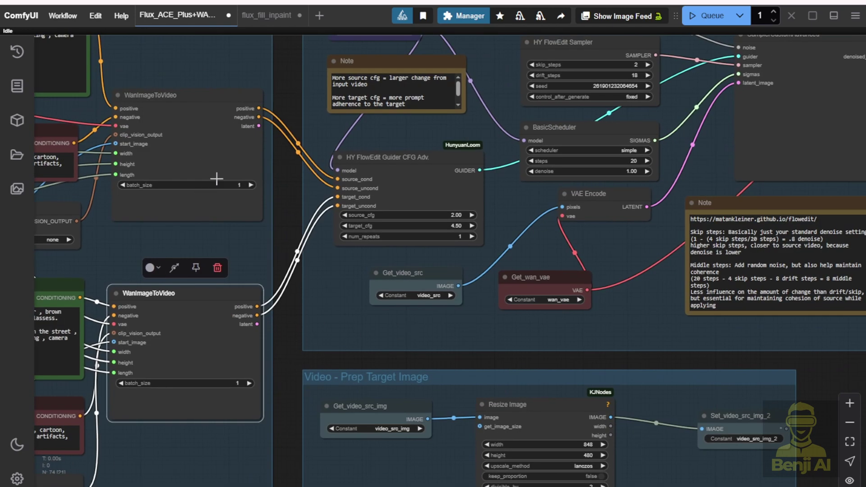
Step: Select the HY FlowEdit Guider, then frame the Sample group through SamplerCustomAdvanced and VAE Decode (Tiled)
{"action": "scroll", "coordinate": [440, 144], "scroll_direction": "up", "scroll_amount": 5}
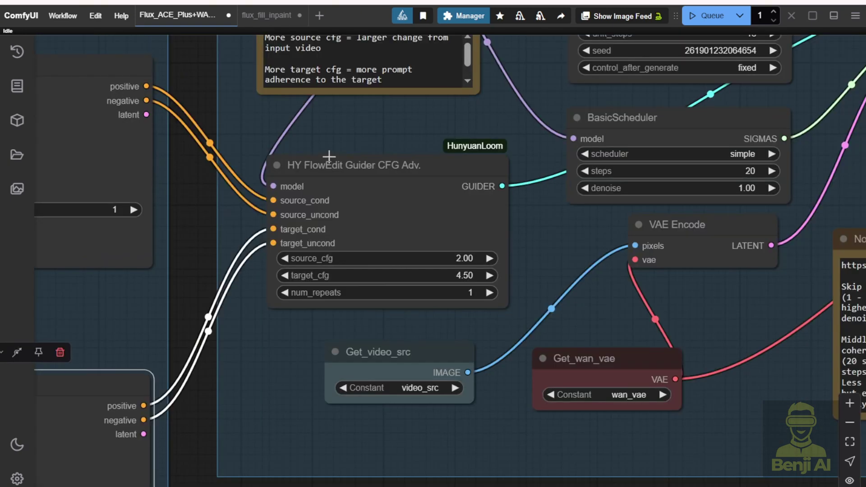
{"action": "left_click_drag", "start_coordinate": [329, 157], "coordinate": [402, 196]}
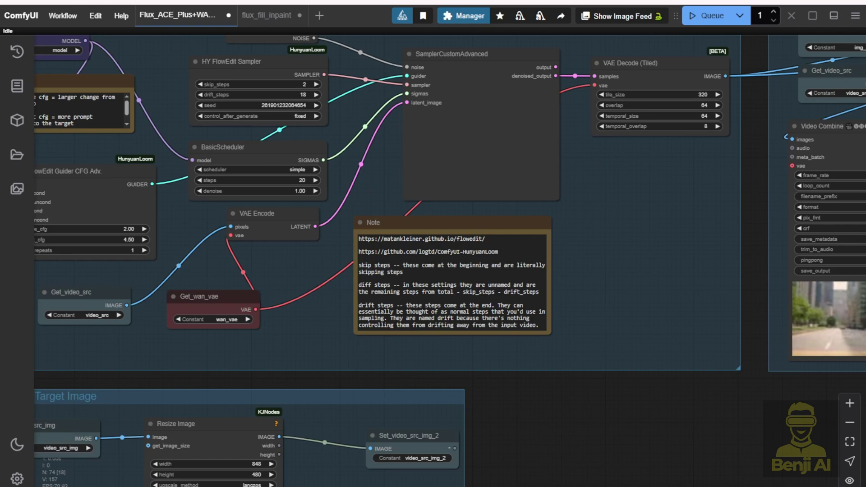
{"action": "left_click_drag", "start_coordinate": [645, 243], "coordinate": [651, 359]}
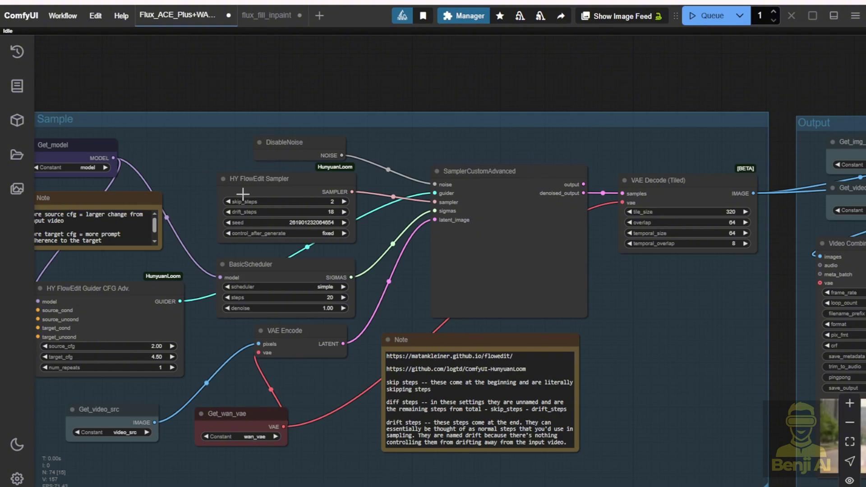
Step: Select the HY FlowEdit Guider CFG Adv. node and reveal the Video - Sample group title
{"action": "scroll", "coordinate": [219, 173], "scroll_direction": "up", "scroll_amount": 3}
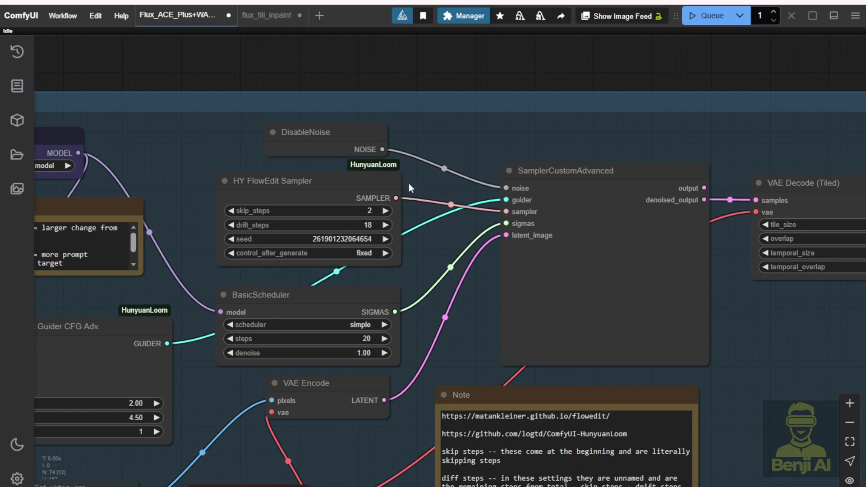
{"action": "left_click_drag", "start_coordinate": [436, 310], "coordinate": [660, 218]}
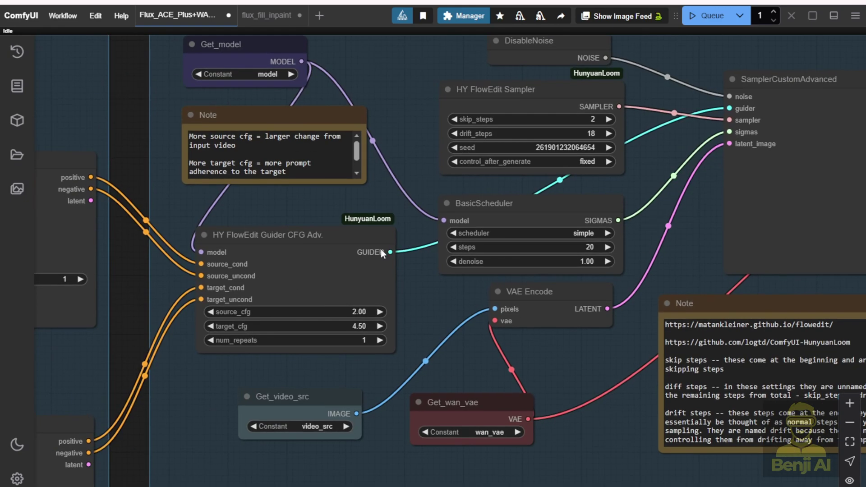
{"action": "left_click", "coordinate": [330, 257]}
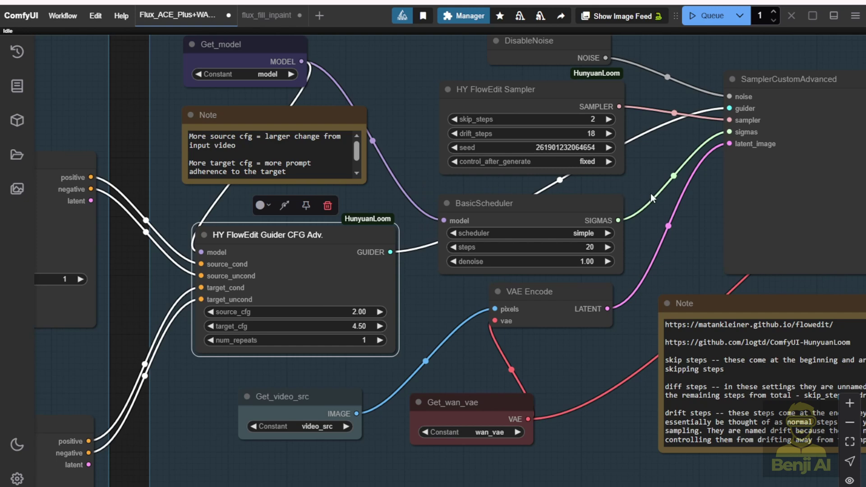
{"action": "left_click_drag", "start_coordinate": [649, 220], "coordinate": [524, 271]}
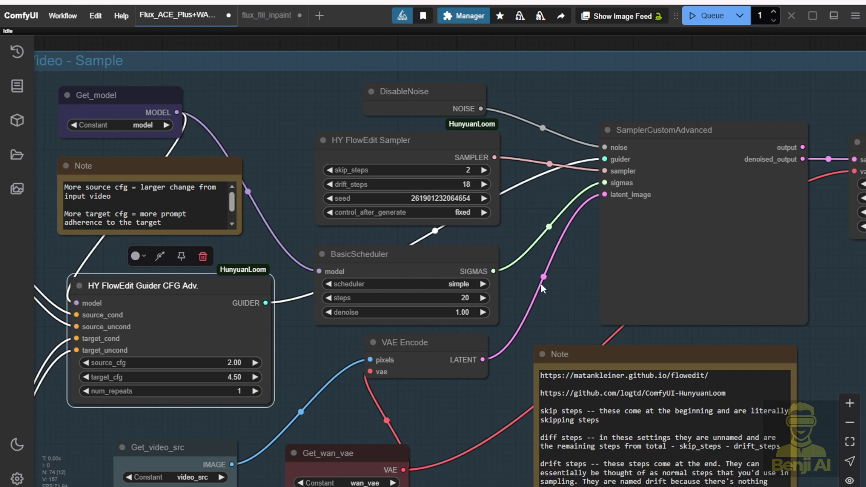
Step: Follow the sampler's FlowEdit note to the HunyuanLoom README's skip, diff and drift steps overview
{"action": "scroll", "coordinate": [532, 316], "scroll_direction": "down", "scroll_amount": 5}
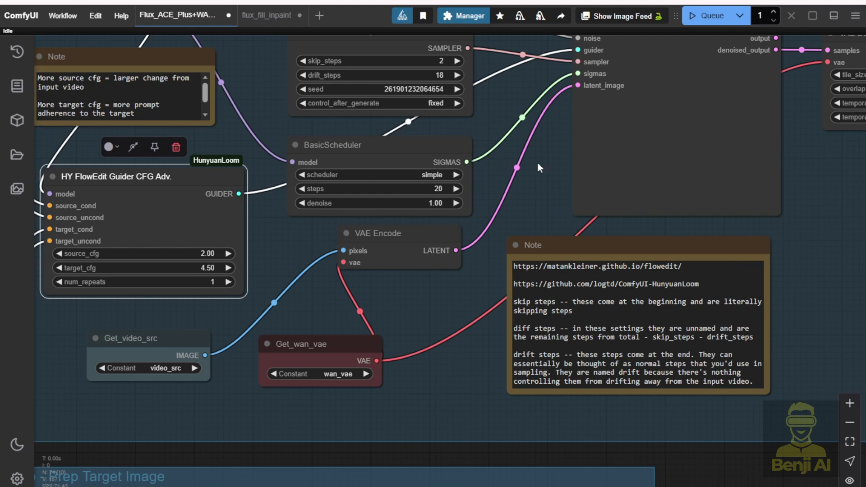
{"action": "left_click", "coordinate": [555, 294]}
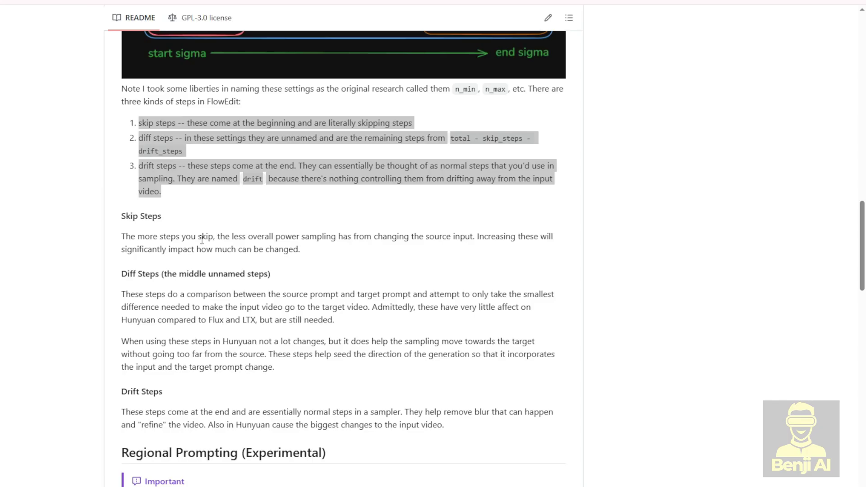
{"action": "scroll", "coordinate": [131, 293], "scroll_direction": "up", "scroll_amount": 5}
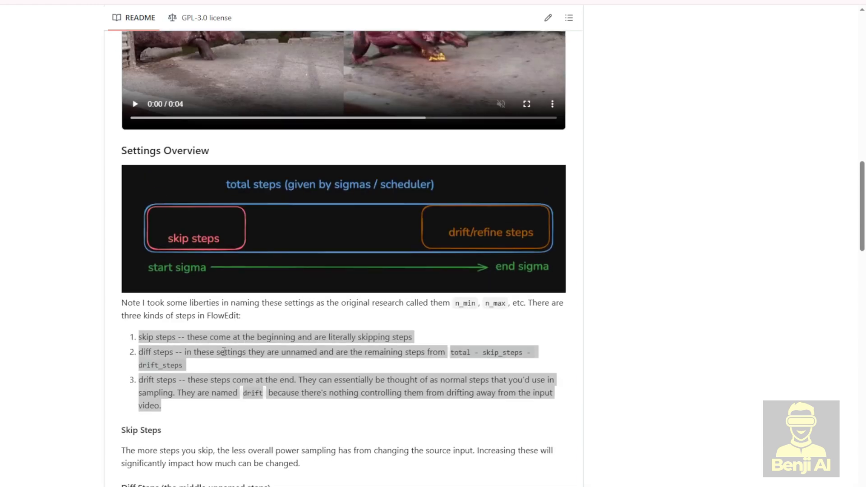
Step: Highlight the README's three step types (skip, diff, drift) and scroll through their explanations
{"action": "scroll", "coordinate": [170, 187], "scroll_direction": "down", "scroll_amount": 4}
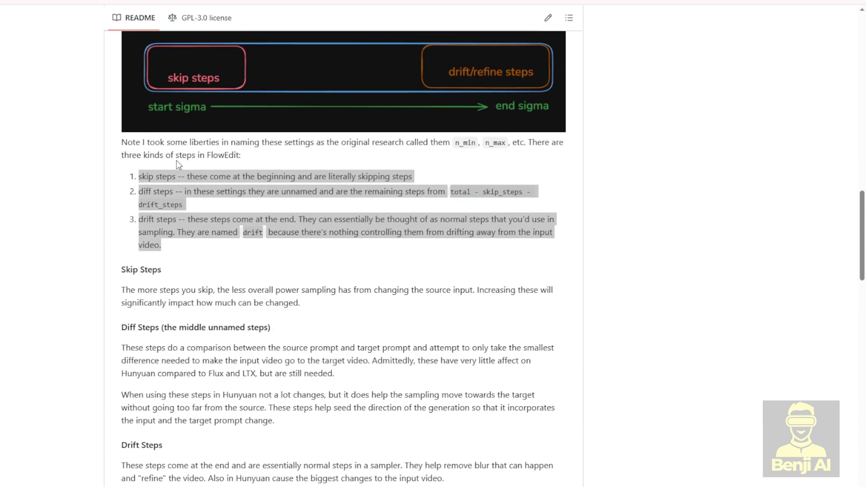
{"action": "left_click", "coordinate": [154, 248]}
{"action": "left_click_drag", "start_coordinate": [185, 255], "coordinate": [137, 168]}
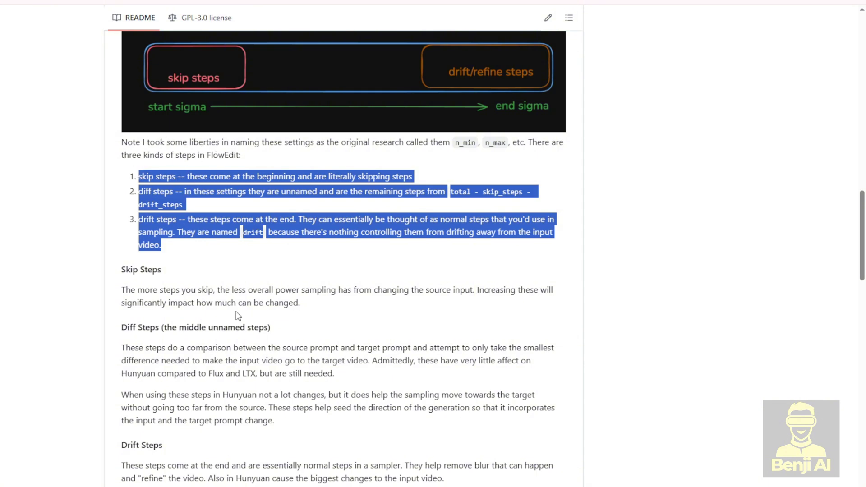
{"action": "scroll", "coordinate": [205, 284], "scroll_direction": "down", "scroll_amount": 2}
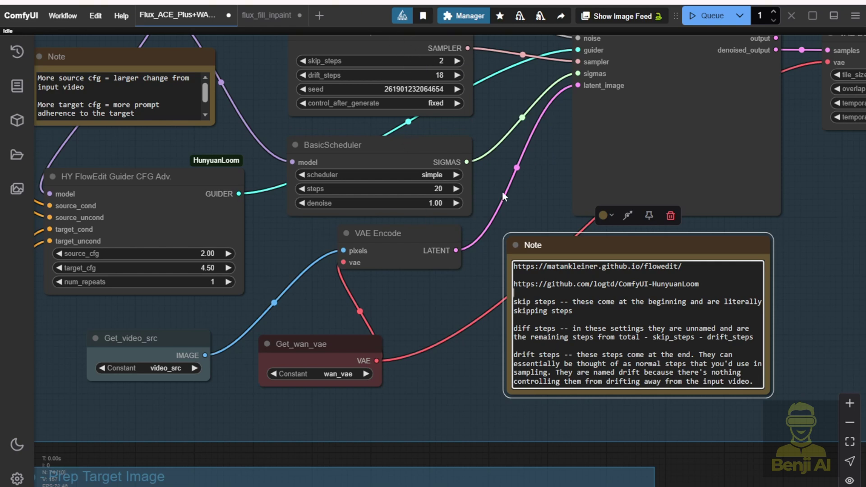
Step: Pan to the Output group and play the final edited video full-size
{"action": "left_click_drag", "start_coordinate": [494, 98], "coordinate": [595, 235]}
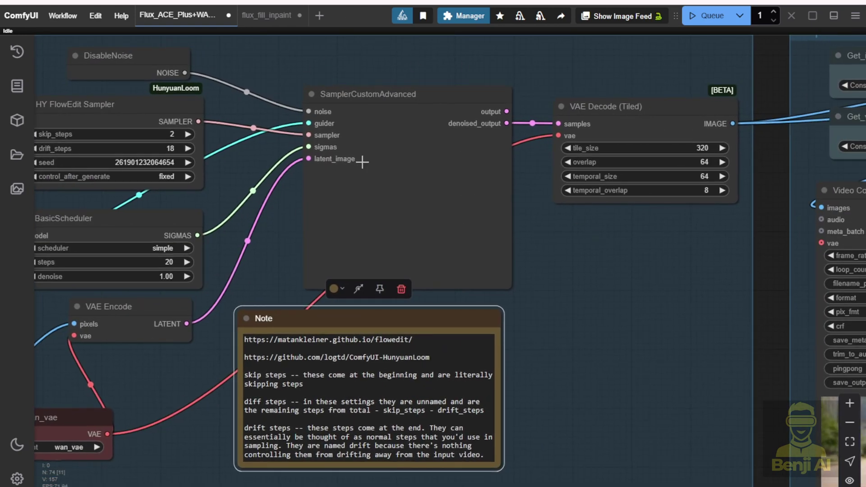
{"action": "scroll", "coordinate": [695, 256], "scroll_direction": "down", "scroll_amount": 3}
{"action": "scroll", "coordinate": [502, 352], "scroll_direction": "right", "scroll_amount": 10}
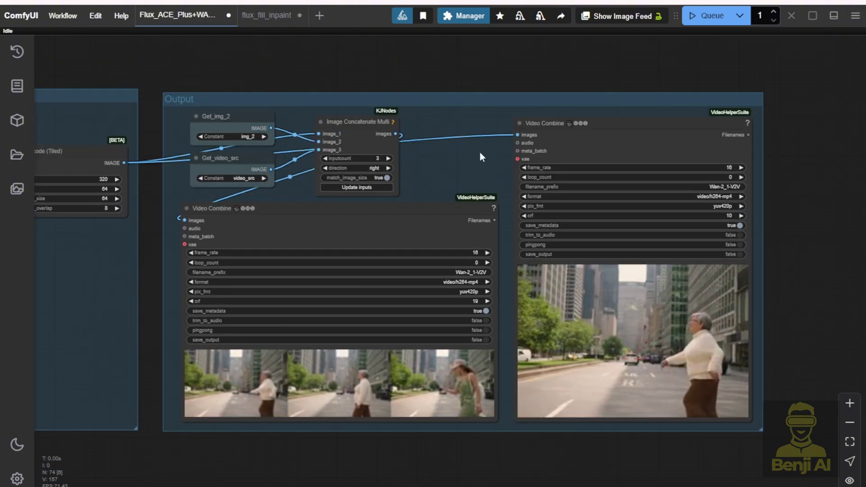
{"action": "scroll", "coordinate": [298, 140], "scroll_direction": "down", "scroll_amount": 2}
{"action": "scroll", "coordinate": [297, 140], "scroll_direction": "left", "scroll_amount": 1}
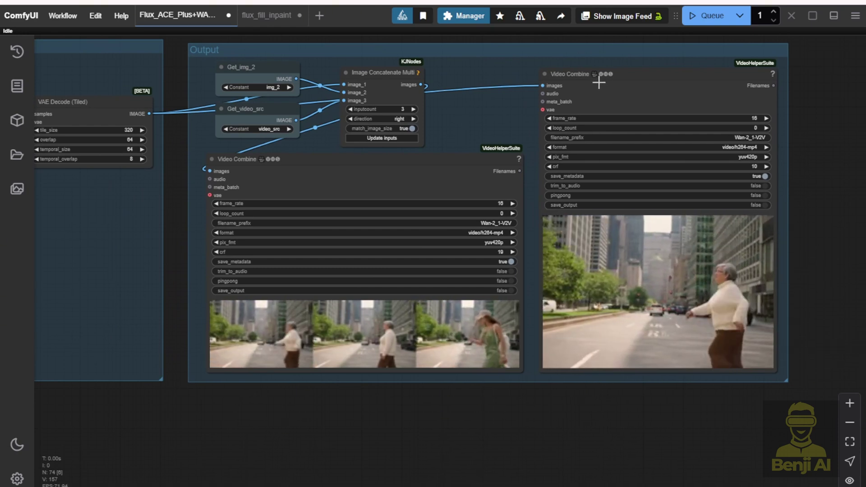
{"action": "right_click", "coordinate": [640, 120]}
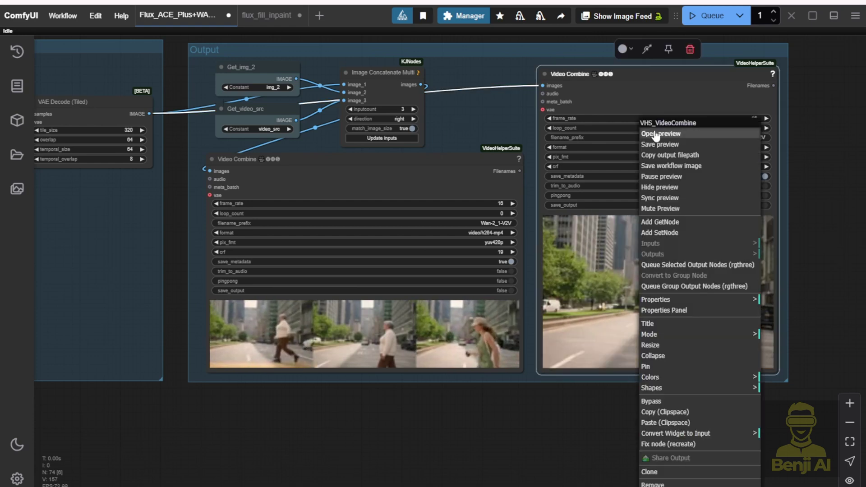
{"action": "left_click", "coordinate": [718, 136]}
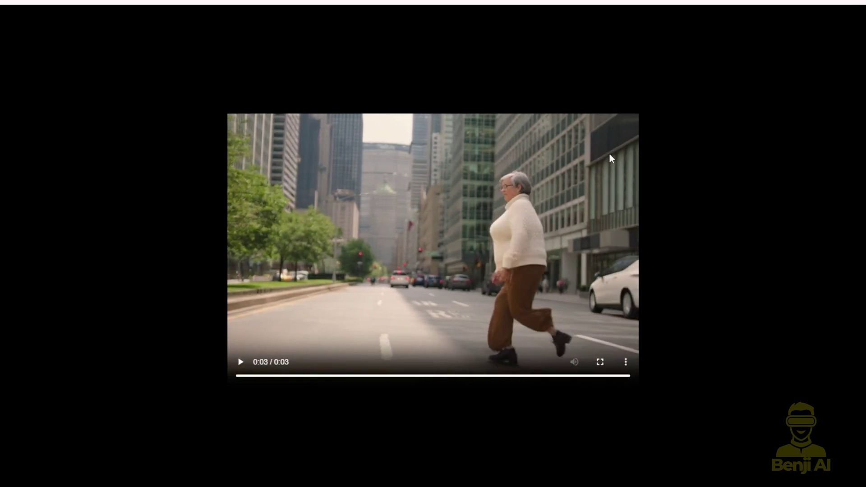
{"action": "key", "text": "ctrl+w"}
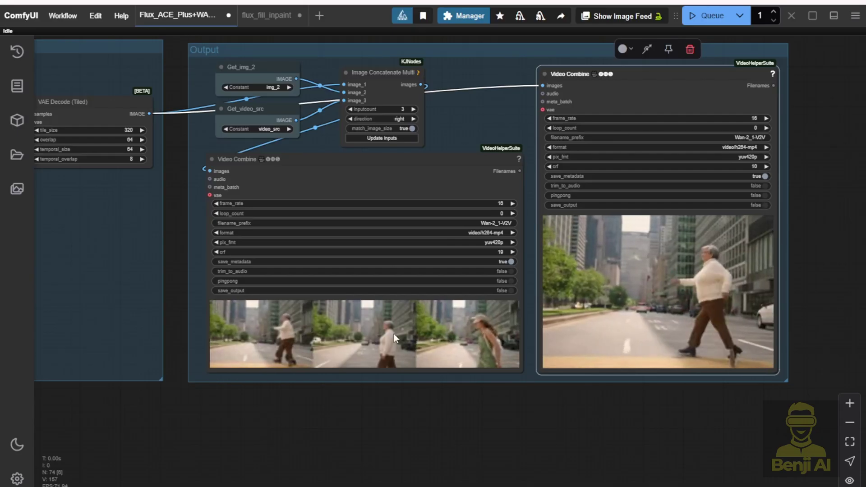
Step: Play the side-by-side comparison video full-size, then recenter the Output group
{"action": "scroll", "coordinate": [260, 373], "scroll_direction": "up", "scroll_amount": 2}
{"action": "right_click", "coordinate": [416, 329]}
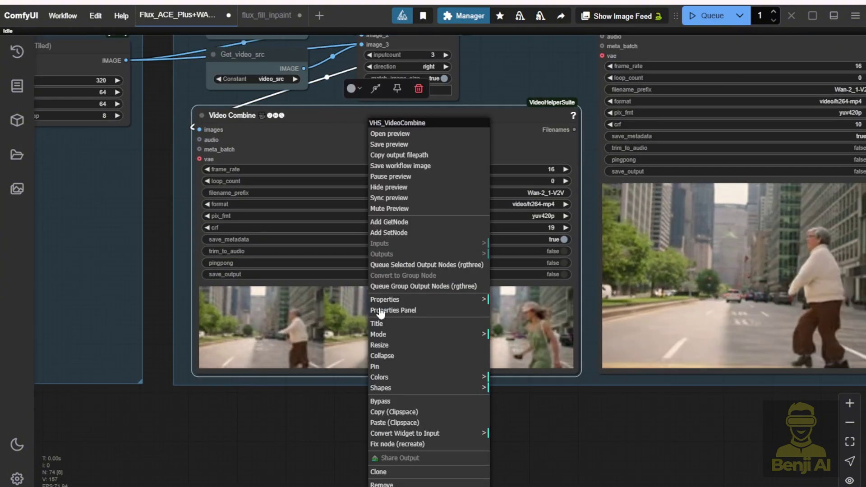
{"action": "left_click", "coordinate": [424, 133]}
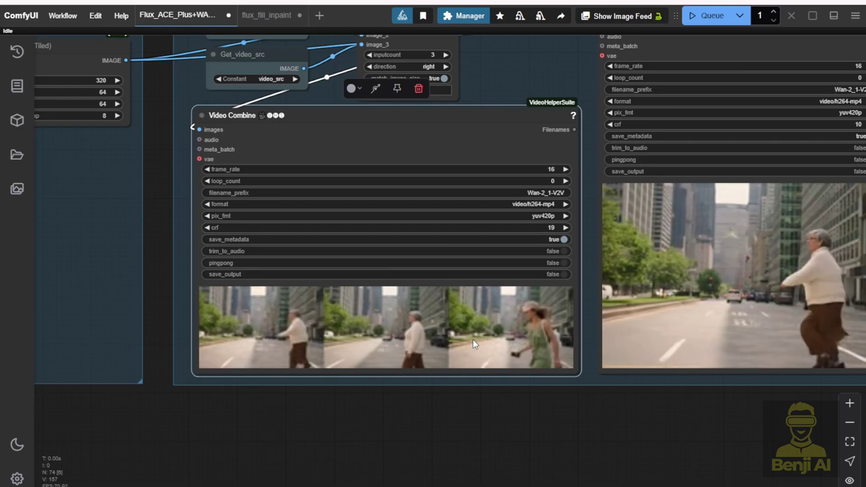
{"action": "scroll", "coordinate": [473, 339], "scroll_direction": "down", "scroll_amount": 2}
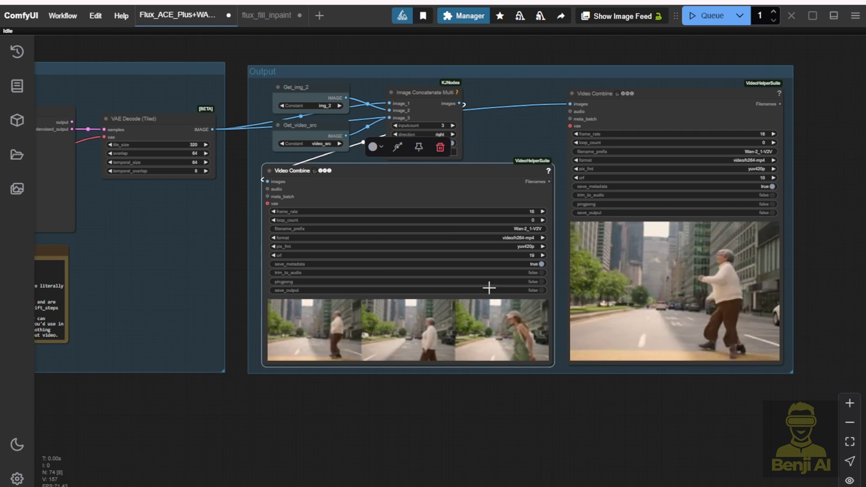
{"action": "left_click", "coordinate": [467, 415]}
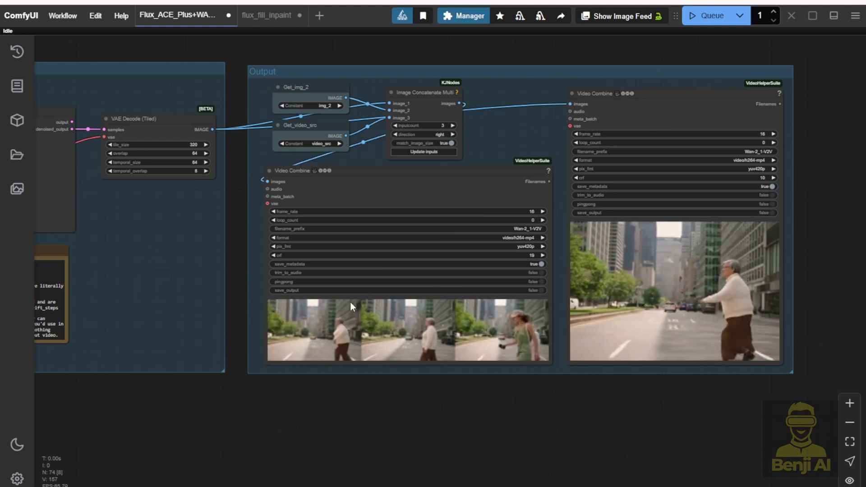
{"action": "scroll", "coordinate": [341, 329], "scroll_direction": "up", "scroll_amount": 2}
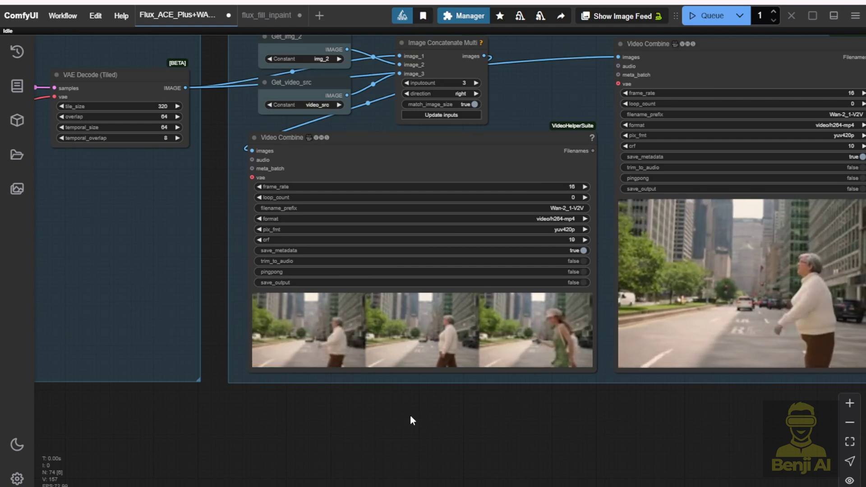
{"action": "scroll", "coordinate": [423, 450], "scroll_direction": "down", "scroll_amount": 2}
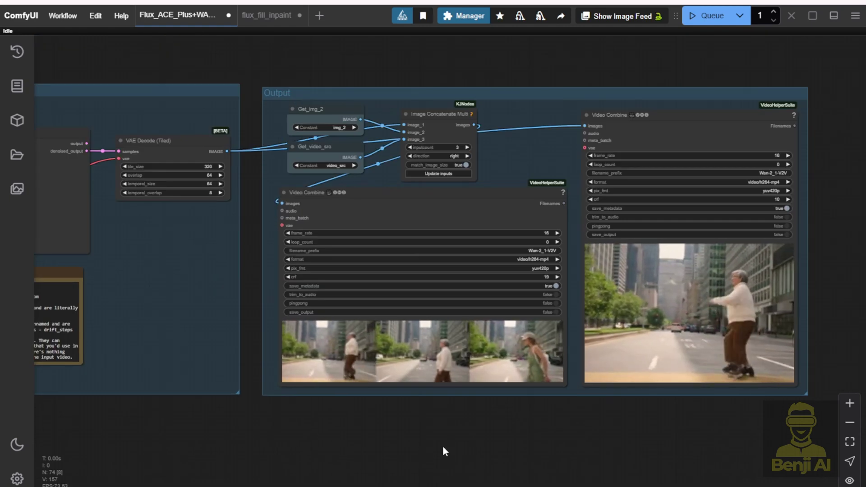
{"action": "left_click_drag", "start_coordinate": [481, 431], "coordinate": [418, 439]}
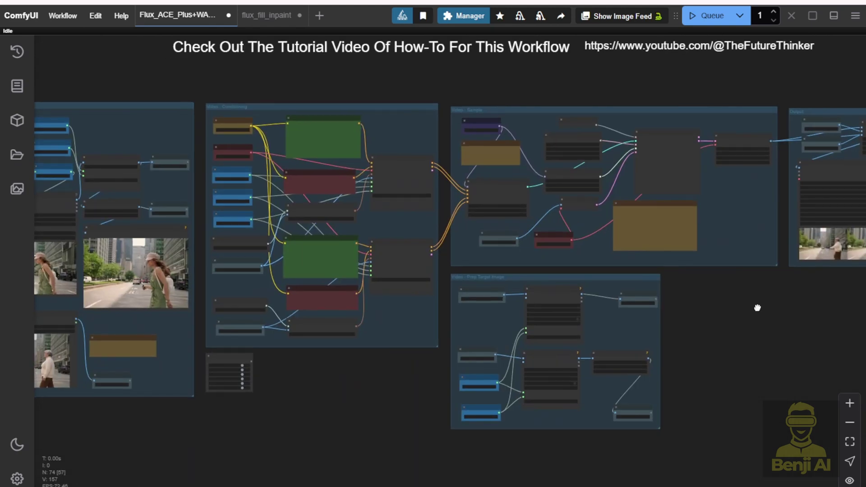
Step: Zoom out over the whole workflow and back in on the Model Loader Group's Wan2.1 i2v 480p nodes
{"action": "scroll", "coordinate": [687, 348], "scroll_direction": "down", "scroll_amount": 6}
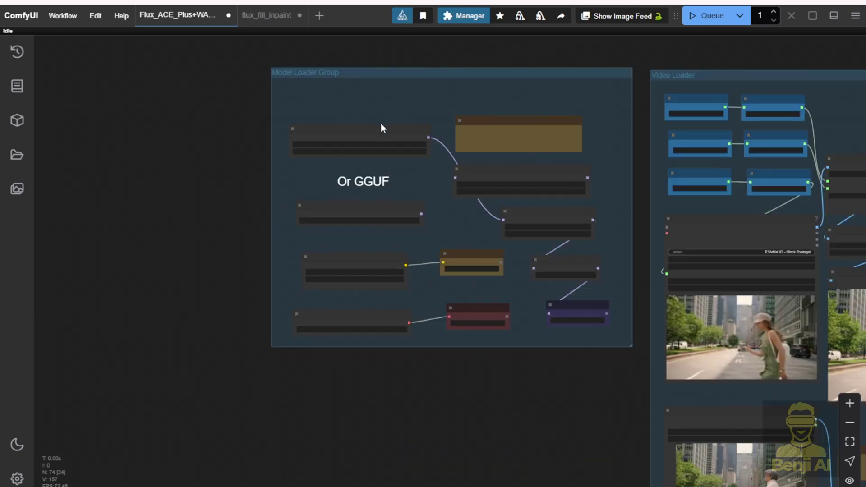
{"action": "scroll", "coordinate": [382, 129], "scroll_direction": "up", "scroll_amount": 3}
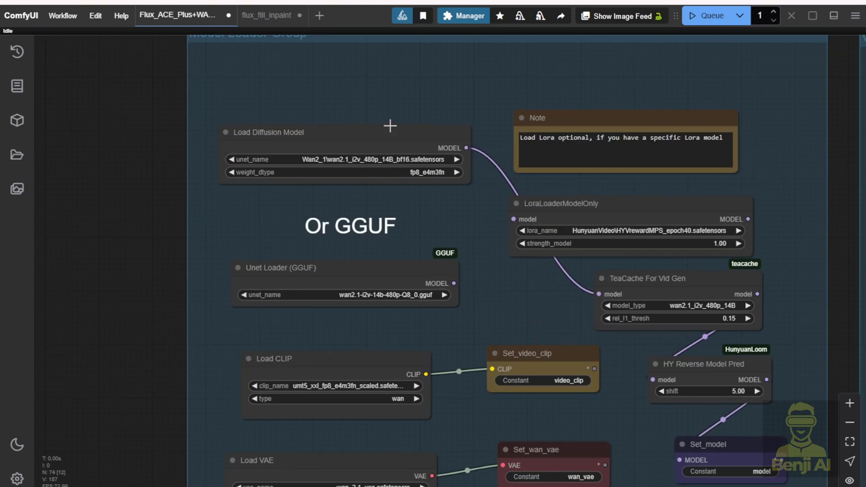
{"action": "scroll", "coordinate": [390, 126], "scroll_direction": "down", "scroll_amount": 2}
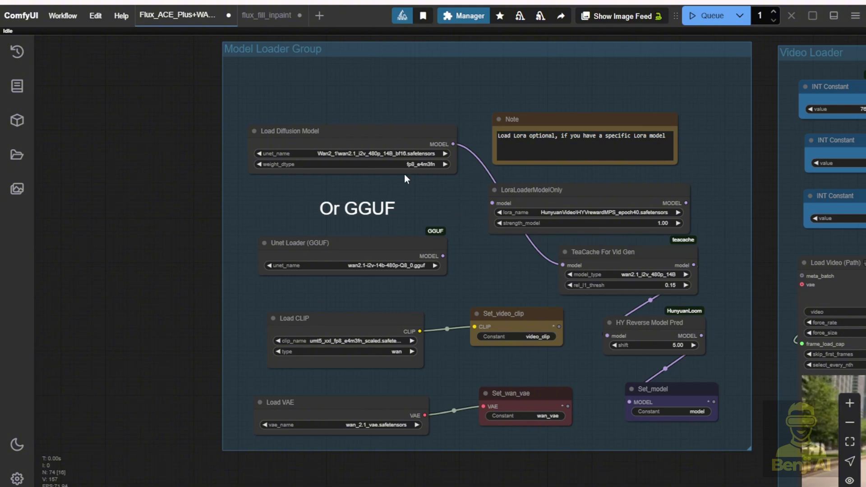
{"action": "scroll", "coordinate": [412, 151], "scroll_direction": "up", "scroll_amount": 4}
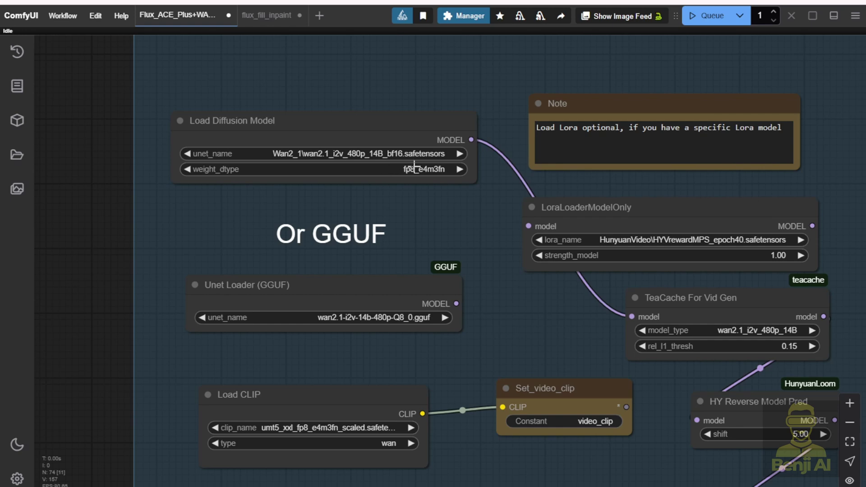
{"action": "scroll", "coordinate": [462, 281], "scroll_direction": "down", "scroll_amount": 3}
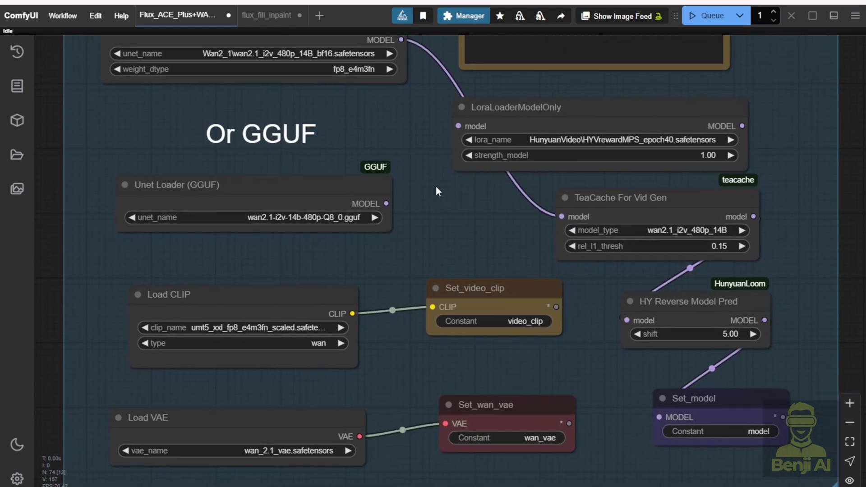
Step: Wire the Unet Loader (GGUF) model into TeaCache For Vid Gen and check its wan2.1_i2v_480p_14B model_type
{"action": "scroll", "coordinate": [389, 224], "scroll_direction": "up", "scroll_amount": 1}
{"action": "left_click_drag", "start_coordinate": [386, 203], "coordinate": [541, 200]}
{"action": "left_click_drag", "start_coordinate": [604, 209], "coordinate": [607, 213]}
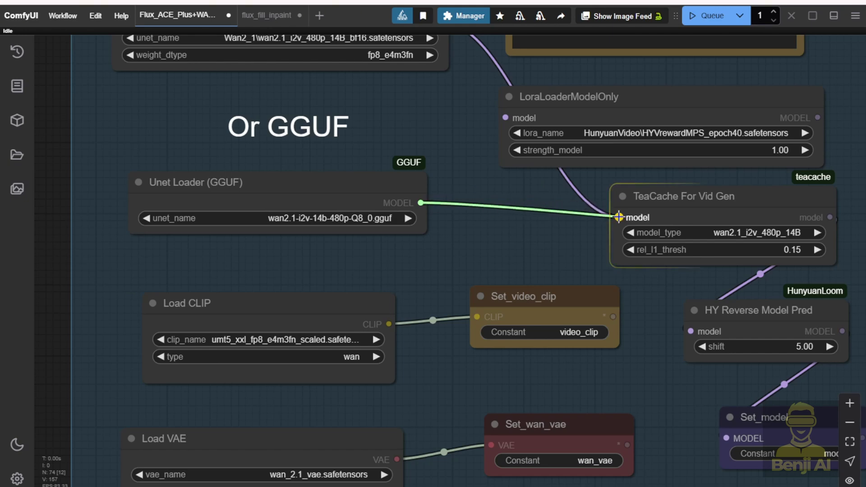
{"action": "left_click_drag", "start_coordinate": [557, 243], "coordinate": [408, 218]}
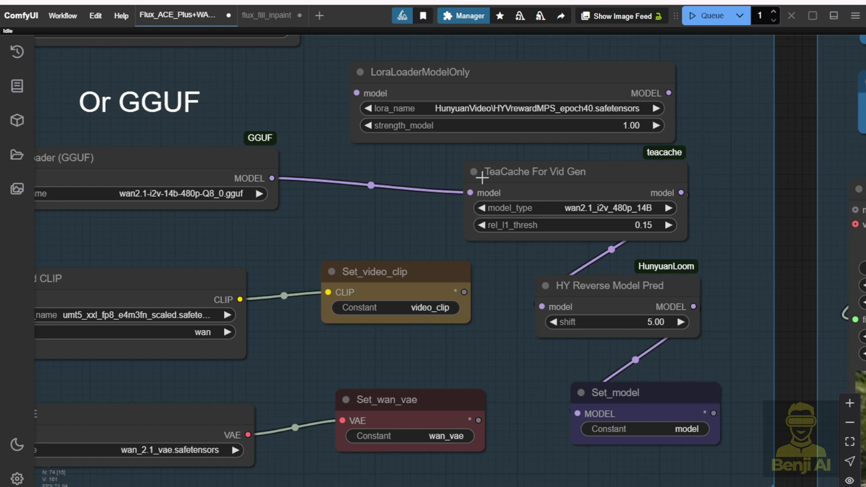
{"action": "scroll", "coordinate": [494, 193], "scroll_direction": "up", "scroll_amount": 2}
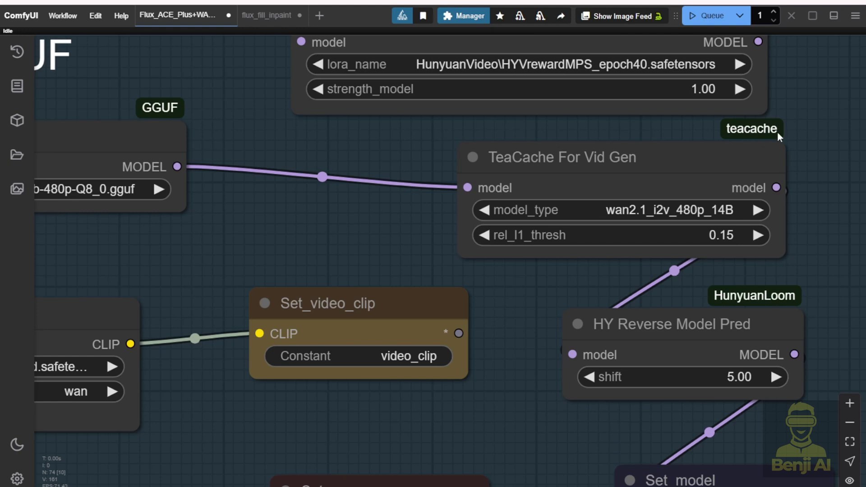
{"action": "left_click", "coordinate": [706, 211]}
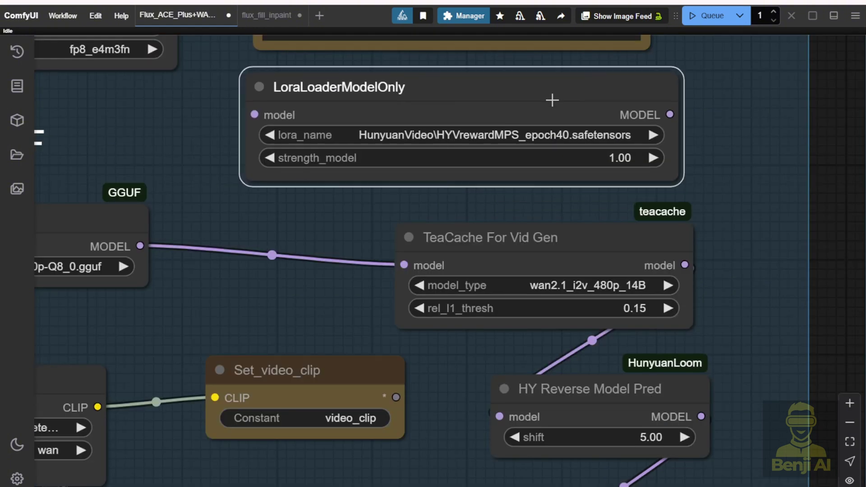
Step: Wire Load Diffusion Model into the LoRA loader and the LoRA loader's output into TeaCache
{"action": "left_click_drag", "start_coordinate": [754, 107], "coordinate": [748, 269]}
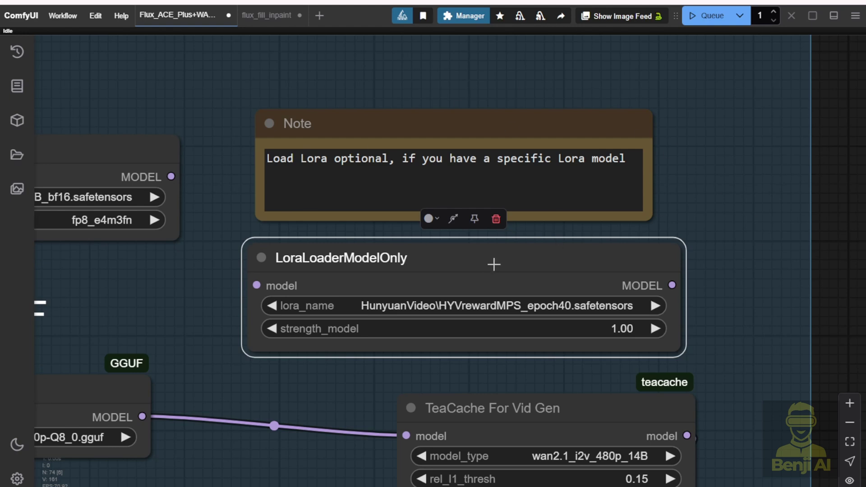
{"action": "mouse_move", "coordinate": [494, 264]}
{"action": "scroll", "coordinate": [707, 296], "scroll_direction": "down", "scroll_amount": 2}
{"action": "left_click_drag", "start_coordinate": [669, 212], "coordinate": [403, 363]}
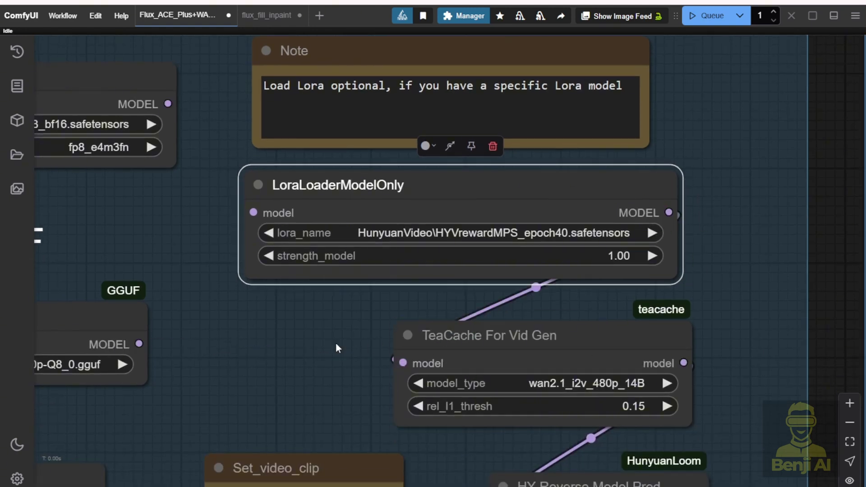
{"action": "left_click_drag", "start_coordinate": [193, 320], "coordinate": [344, 366]}
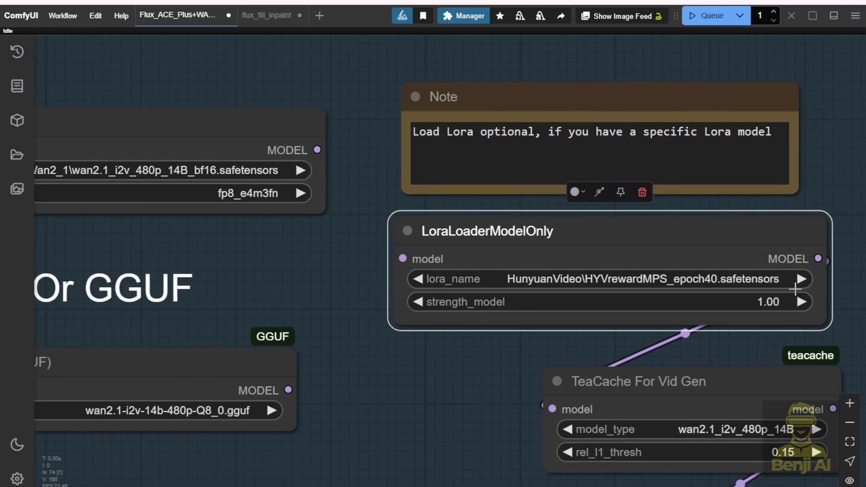
{"action": "left_click_drag", "start_coordinate": [835, 174], "coordinate": [677, 139]}
{"action": "left_click_drag", "start_coordinate": [180, 253], "coordinate": [527, 289]}
{"action": "left_click_drag", "start_coordinate": [513, 129], "coordinate": [588, 265]}
Step: Tidy the positions of LoraLoaderModelOnly, HY Reverse Model Pred and TeaCache For Vid Gen
{"action": "scroll", "coordinate": [588, 265], "scroll_direction": "down", "scroll_amount": 2}
{"action": "scroll", "coordinate": [415, 290], "scroll_direction": "down", "scroll_amount": 1}
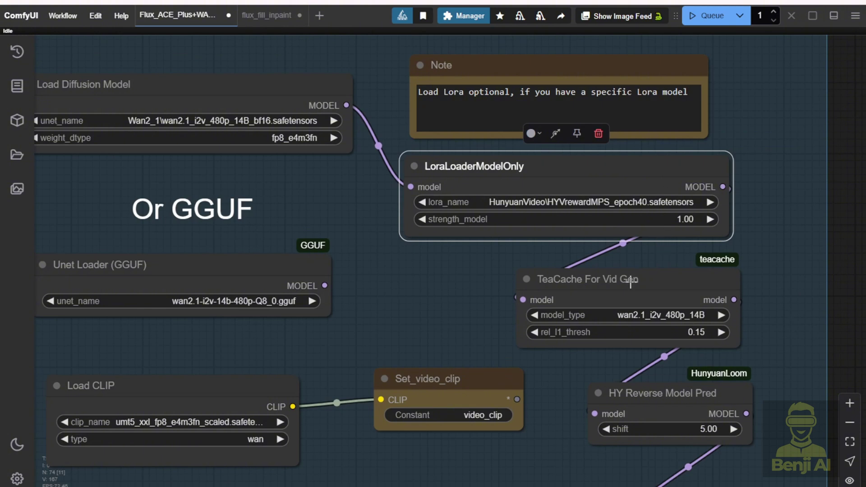
{"action": "left_click_drag", "start_coordinate": [728, 232], "coordinate": [711, 232]}
{"action": "left_click_drag", "start_coordinate": [663, 176], "coordinate": [647, 197]}
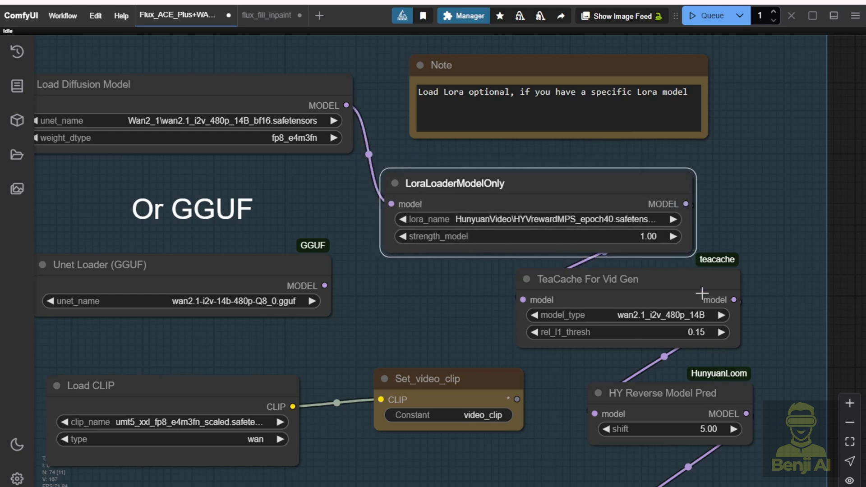
{"action": "left_click_drag", "start_coordinate": [709, 285], "coordinate": [752, 288]}
{"action": "left_click_drag", "start_coordinate": [698, 396], "coordinate": [704, 401]}
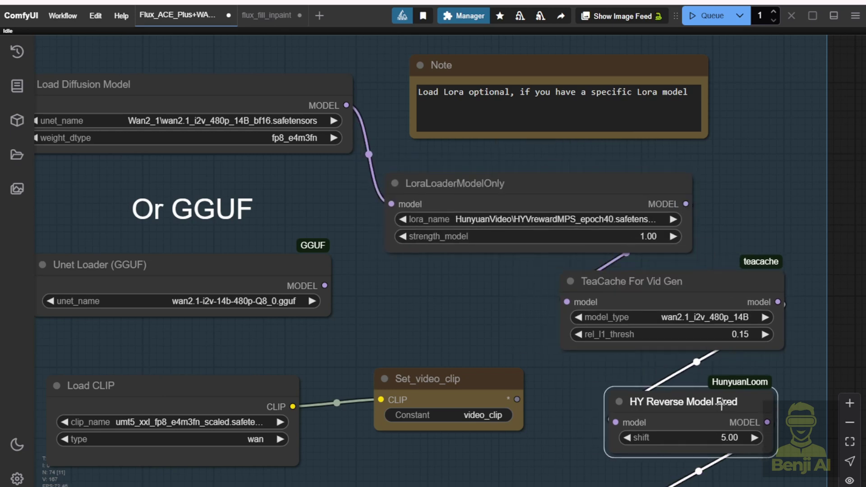
{"action": "left_click_drag", "start_coordinate": [564, 441], "coordinate": [460, 234]}
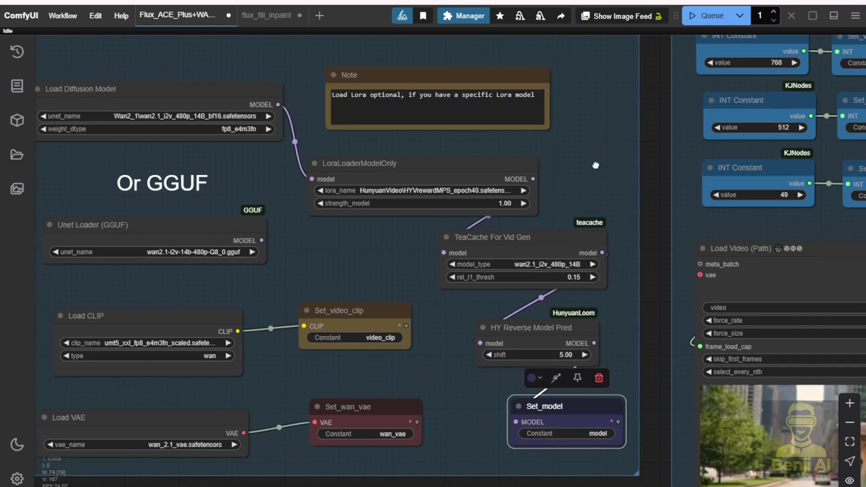
{"action": "left_click_drag", "start_coordinate": [595, 165], "coordinate": [597, 164]}
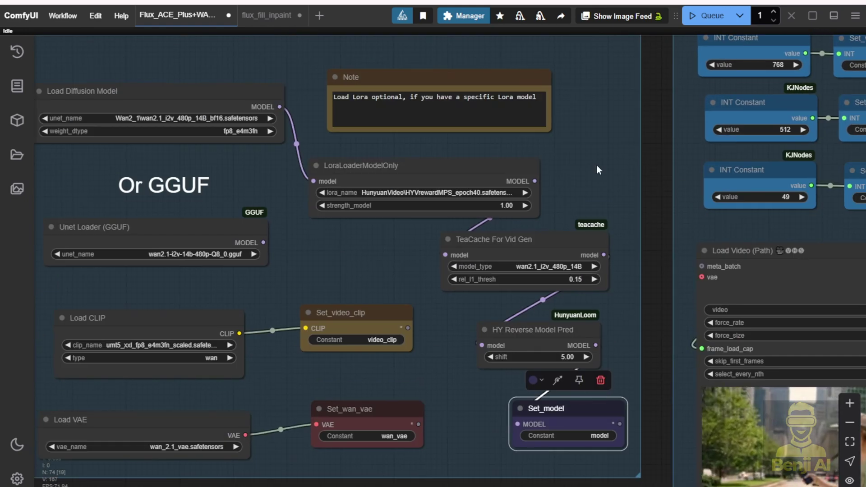
{"action": "left_click_drag", "start_coordinate": [534, 242], "coordinate": [569, 241]}
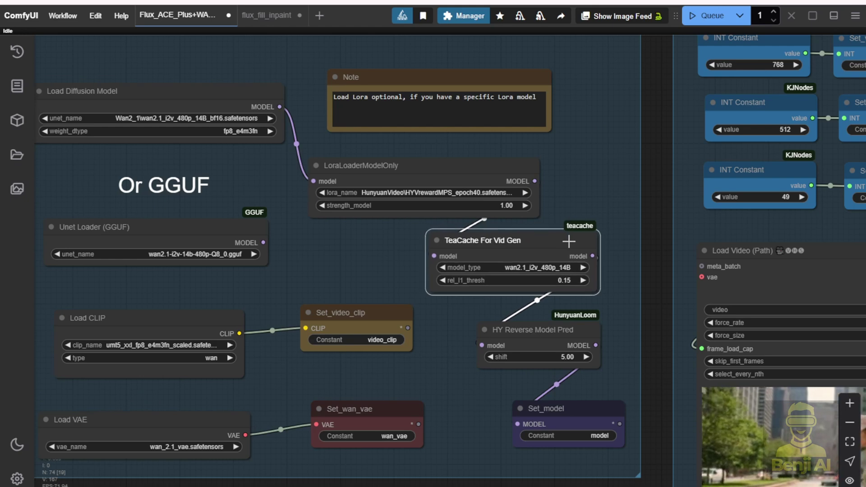
Step: Connect the Unet Loader (GGUF) model output directly to TeaCache's model input
{"action": "left_click_drag", "start_coordinate": [587, 165], "coordinate": [630, 157]}
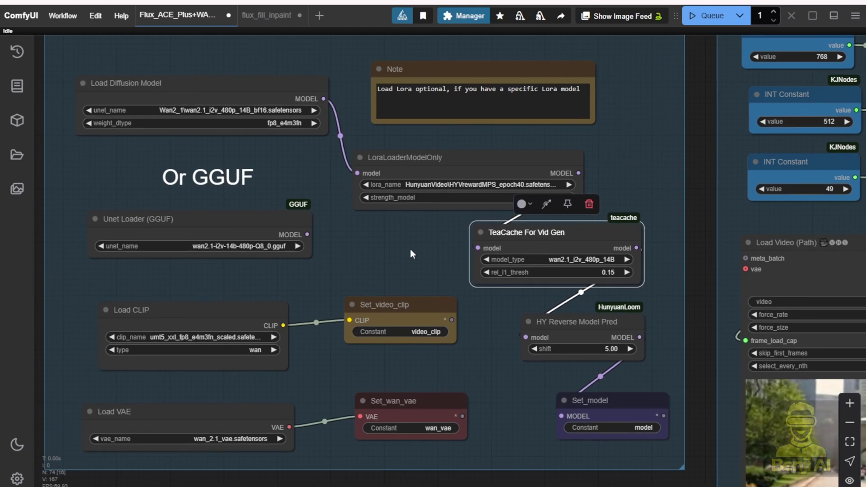
{"action": "left_click_drag", "start_coordinate": [360, 252], "coordinate": [377, 299]}
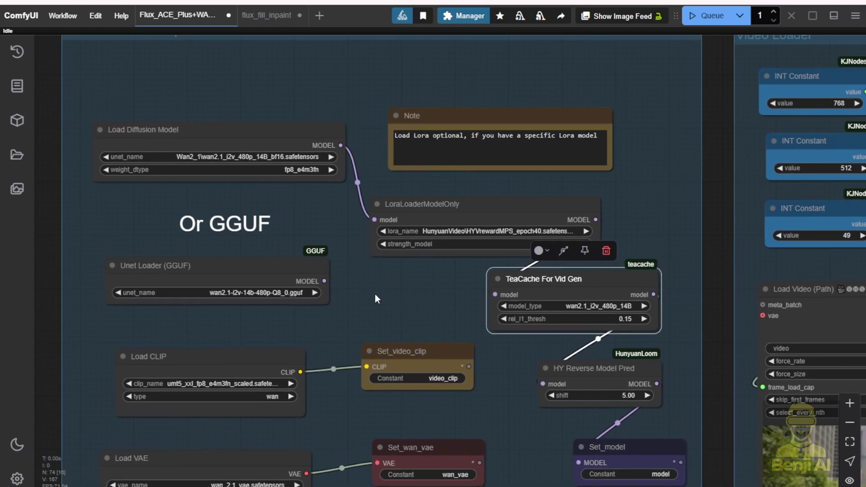
{"action": "left_click_drag", "start_coordinate": [322, 285], "coordinate": [495, 295]}
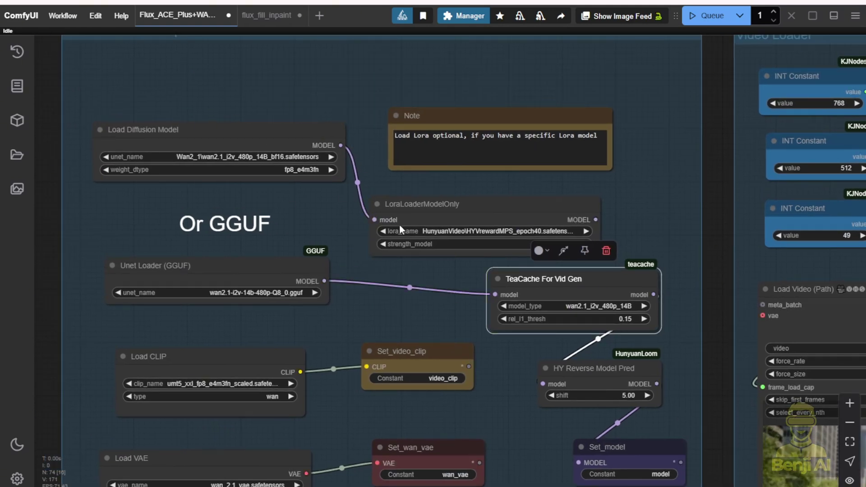
Step: Detach LoraLoaderModelOnly's model input link and bypass the node with Ctrl+B
{"action": "left_click", "coordinate": [430, 211]}
{"action": "left_click_drag", "start_coordinate": [374, 218], "coordinate": [349, 143]}
{"action": "left_click_drag", "start_coordinate": [529, 205], "coordinate": [540, 198]}
{"action": "key", "text": "ctrl+b"}
{"action": "left_click", "coordinate": [638, 198]}
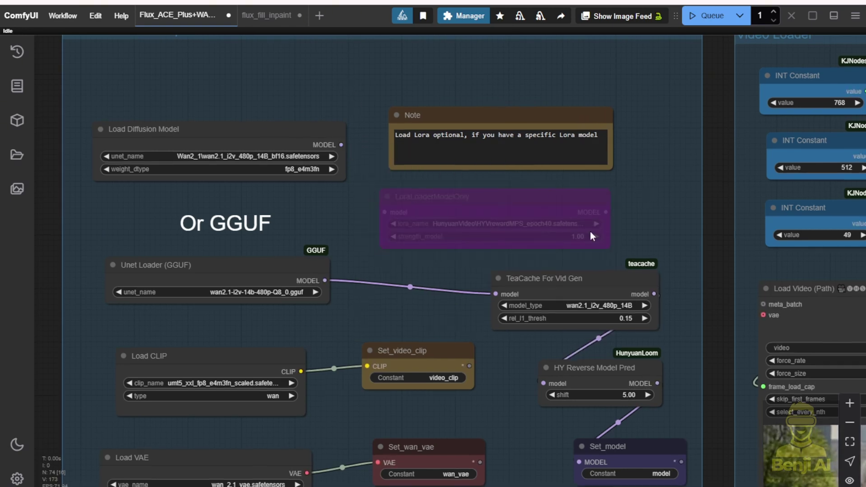
Step: Recenter the graph on TeaCache For Vid Gen and select it
{"action": "scroll", "coordinate": [273, 256], "scroll_direction": "up", "scroll_amount": 4}
{"action": "left_click_drag", "start_coordinate": [555, 236], "coordinate": [469, 282]}
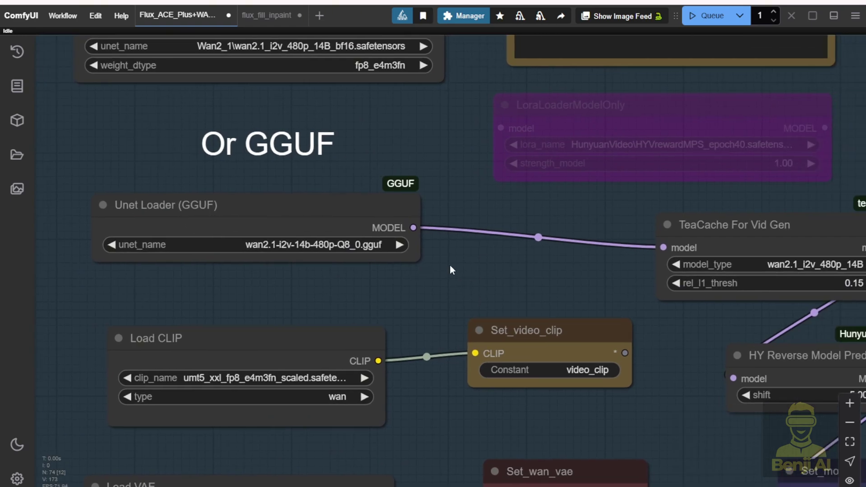
{"action": "left_click_drag", "start_coordinate": [606, 282], "coordinate": [400, 253]}
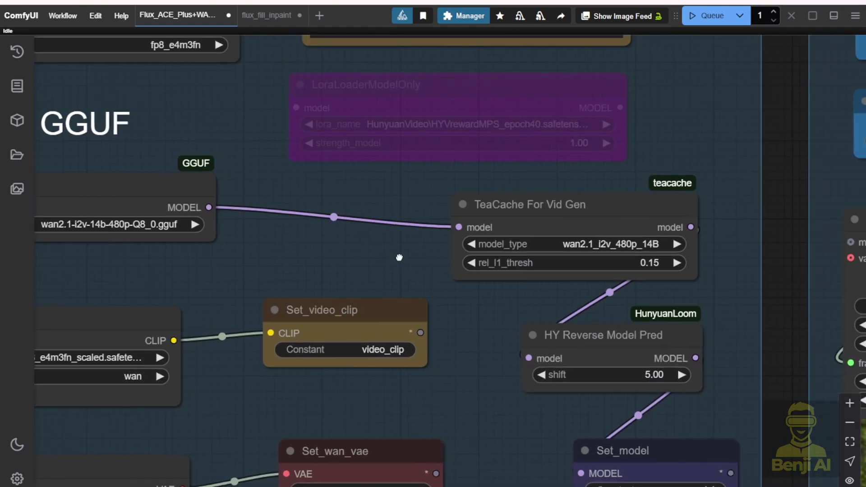
{"action": "left_click", "coordinate": [510, 205]}
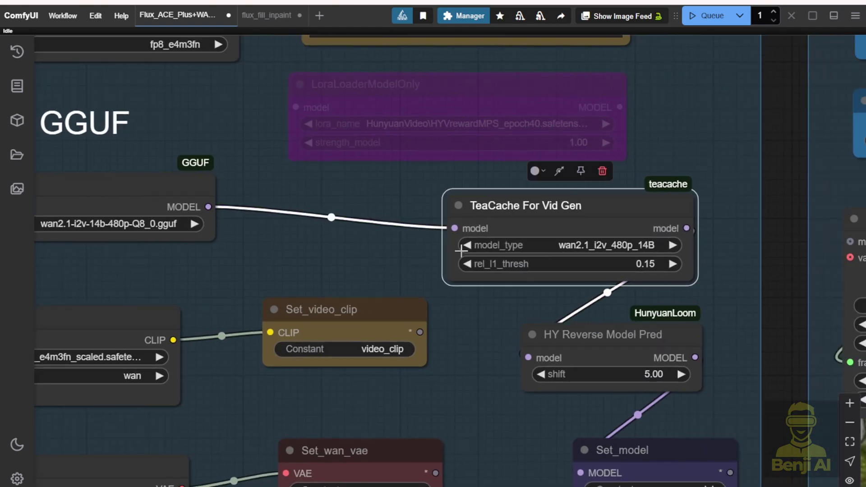
{"action": "scroll", "coordinate": [436, 250], "scroll_direction": "down", "scroll_amount": 4}
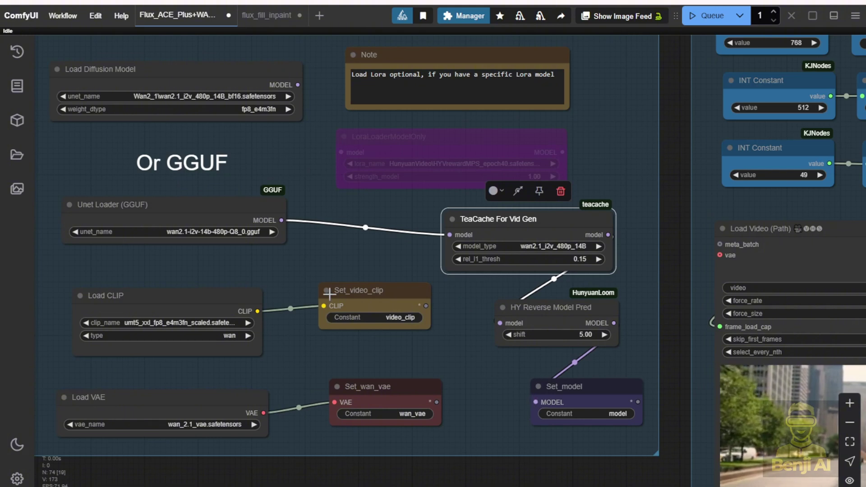
{"action": "scroll", "coordinate": [331, 292], "scroll_direction": "down", "scroll_amount": 3}
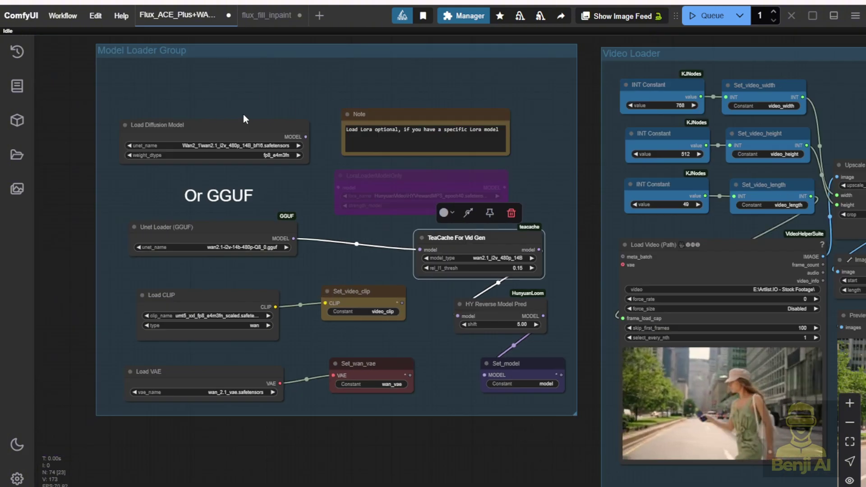
Step: Select all Model Loader Group nodes and move them up inside the group
{"action": "left_click_drag", "start_coordinate": [199, 105], "coordinate": [522, 399]}
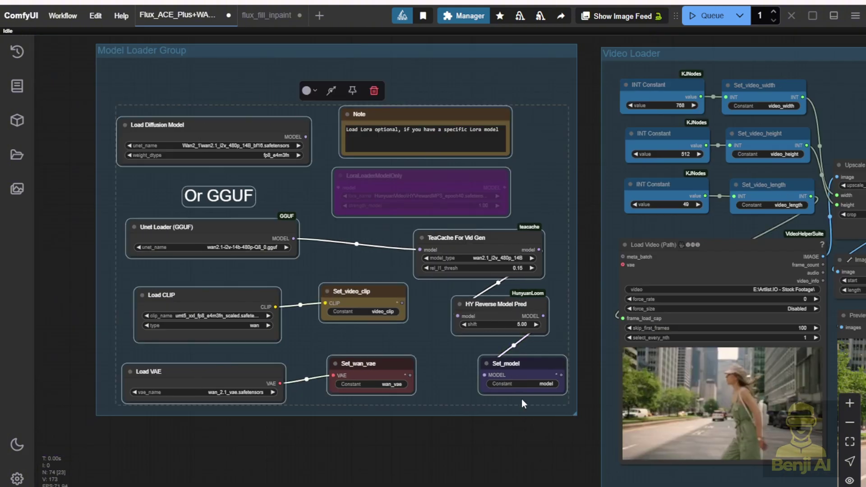
{"action": "left_click_drag", "start_coordinate": [185, 82], "coordinate": [566, 427]}
{"action": "left_click_drag", "start_coordinate": [236, 136], "coordinate": [240, 109]}
{"action": "left_click", "coordinate": [399, 471]}
Step: Locate the Load Video node and pause its street video preview
{"action": "scroll", "coordinate": [406, 471], "scroll_direction": "down", "scroll_amount": 3}
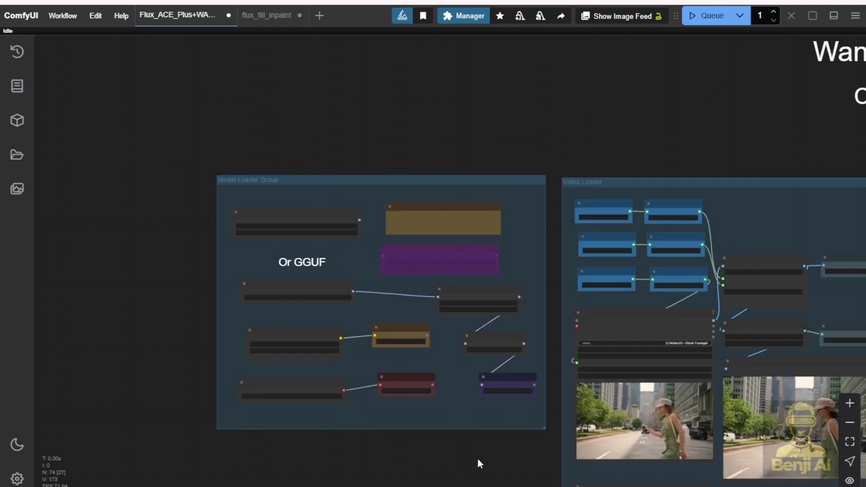
{"action": "left_click_drag", "start_coordinate": [477, 464], "coordinate": [236, 277]}
{"action": "scroll", "coordinate": [236, 277], "scroll_direction": "down", "scroll_amount": 4}
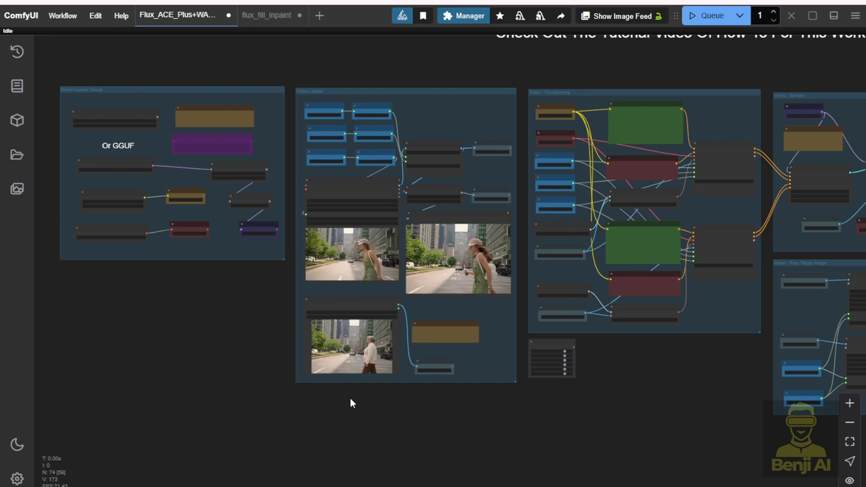
{"action": "scroll", "coordinate": [410, 177], "scroll_direction": "up", "scroll_amount": 5}
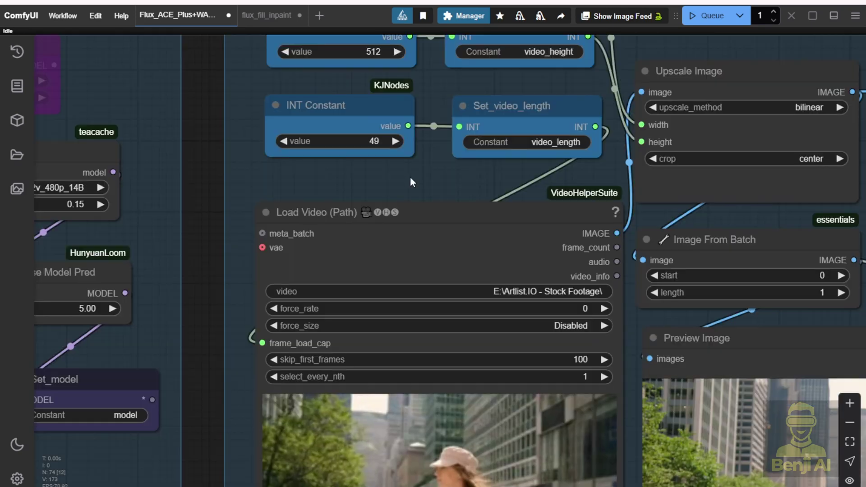
{"action": "scroll", "coordinate": [410, 183], "scroll_direction": "down", "scroll_amount": 3}
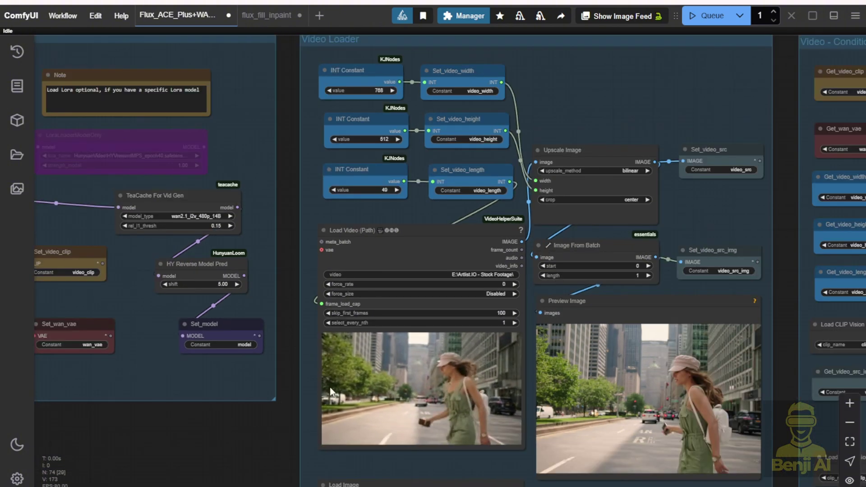
{"action": "left_click_drag", "start_coordinate": [460, 383], "coordinate": [406, 243]}
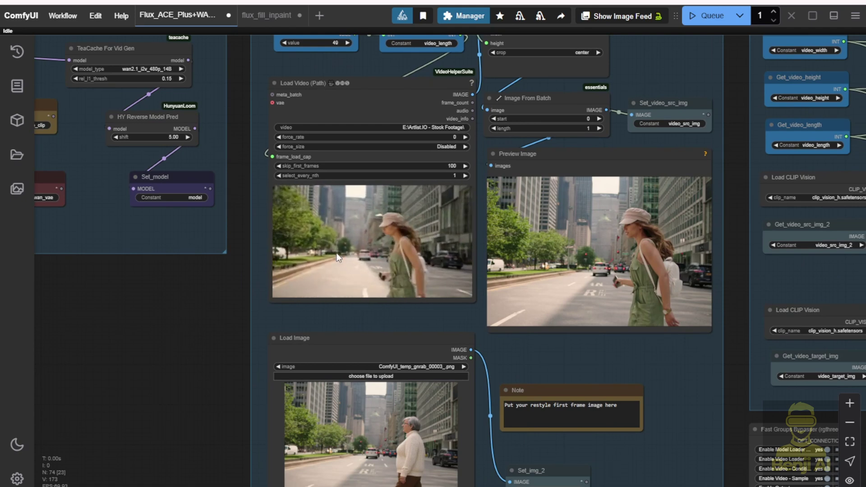
{"action": "scroll", "coordinate": [169, 401], "scroll_direction": "down", "scroll_amount": 2}
{"action": "left_click_drag", "start_coordinate": [170, 399], "coordinate": [182, 276]}
{"action": "right_click", "coordinate": [341, 107]}
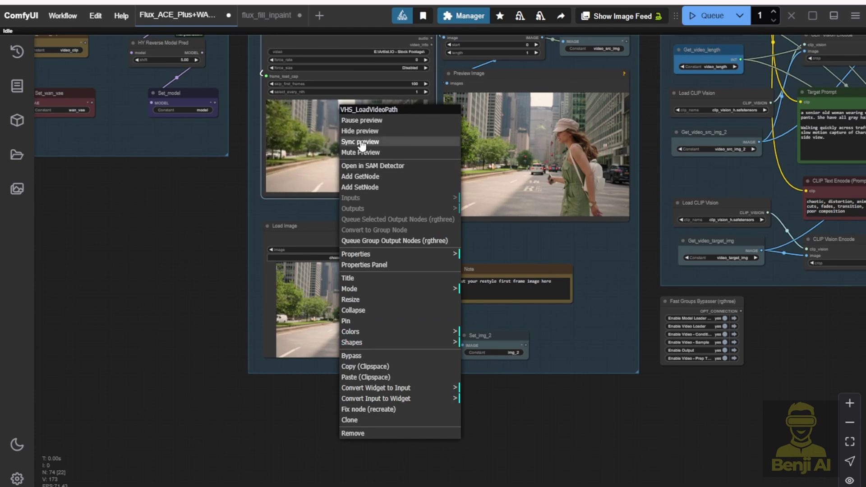
{"action": "left_click", "coordinate": [368, 120]}
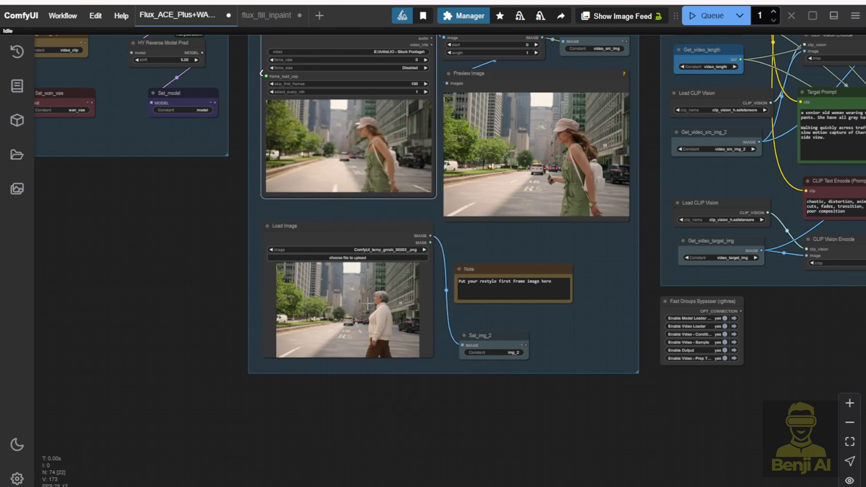
{"action": "scroll", "coordinate": [336, 348], "scroll_direction": "up", "scroll_amount": 3}
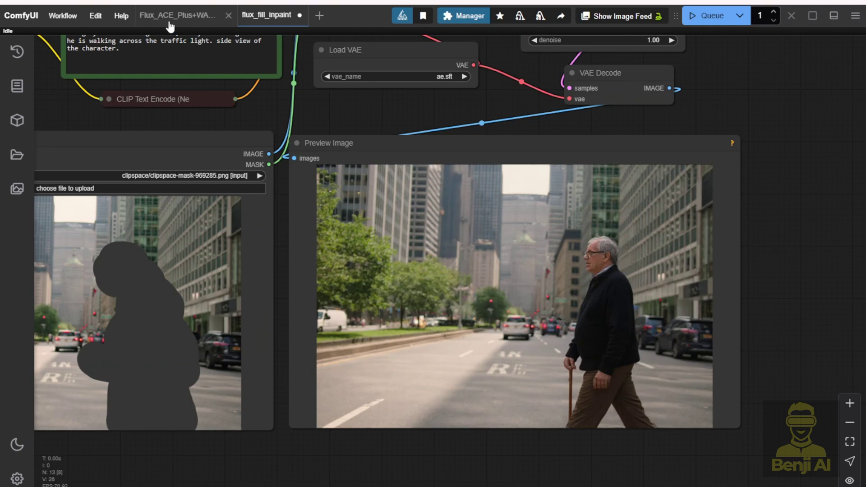
Step: Paste the old-man frame into Load Image and give Target Prompt the senior-man-with-cane description
{"action": "left_click", "coordinate": [170, 21]}
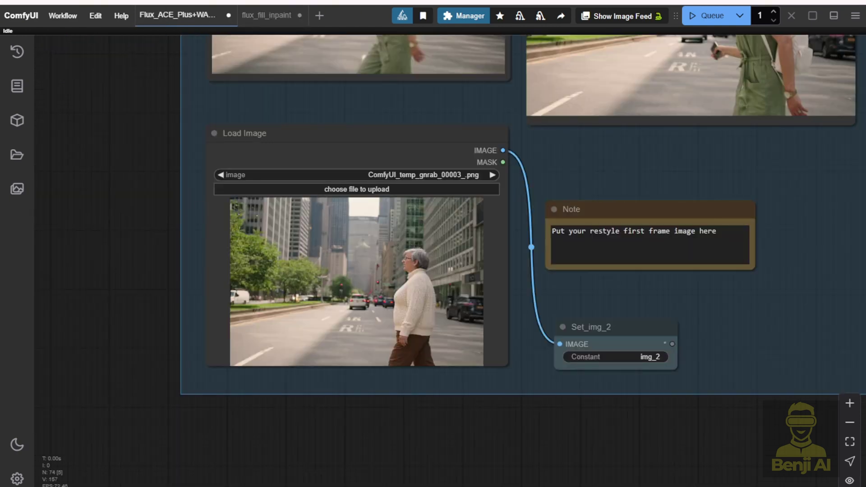
{"action": "key", "text": "ctrl+v"}
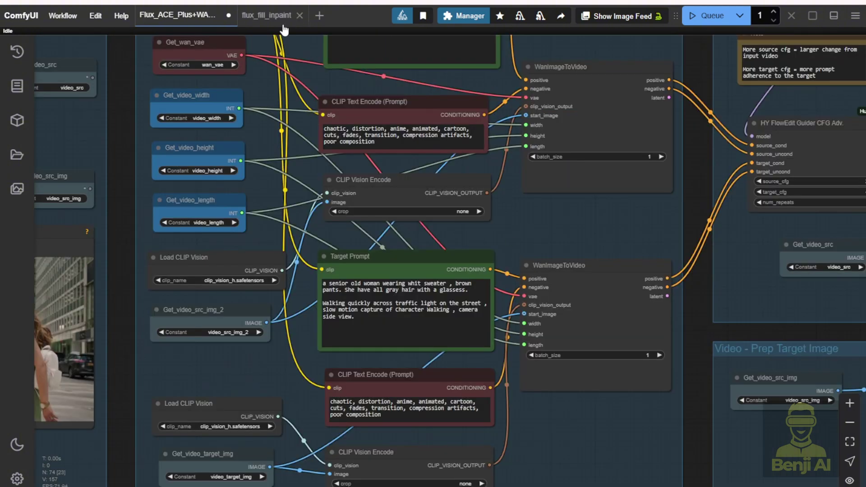
{"action": "left_click", "coordinate": [267, 15]}
{"action": "left_click_drag", "start_coordinate": [315, 109], "coordinate": [490, 245]}
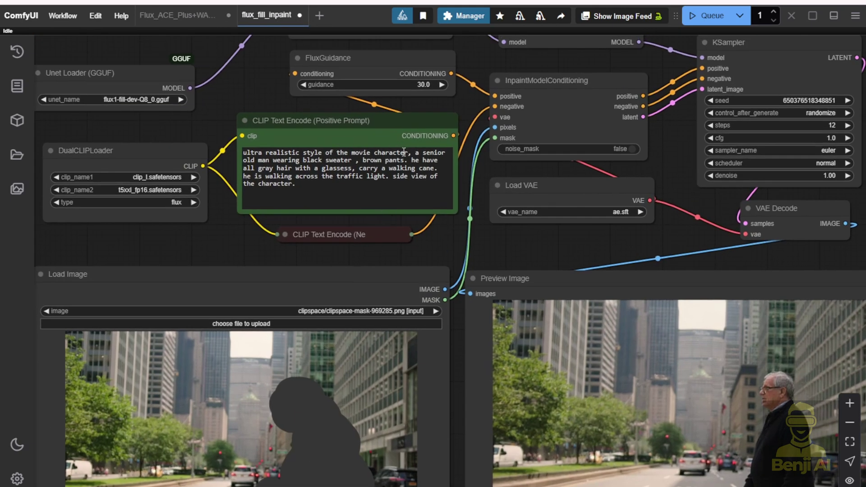
{"action": "left_click_drag", "start_coordinate": [417, 152], "coordinate": [430, 176]}
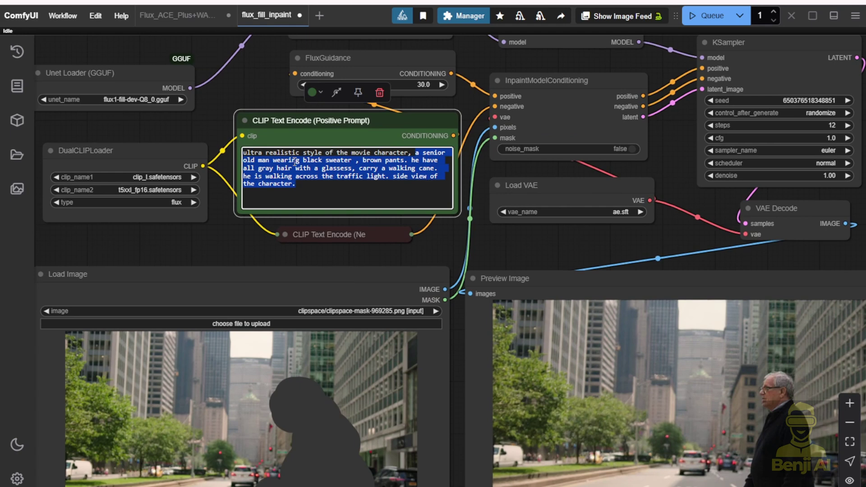
{"action": "left_click_drag", "start_coordinate": [434, 170], "coordinate": [435, 170]}
{"action": "key", "text": "ctrl+c"}
{"action": "key", "text": "alt+grave"}
{"action": "key", "text": "ctrl+v"}
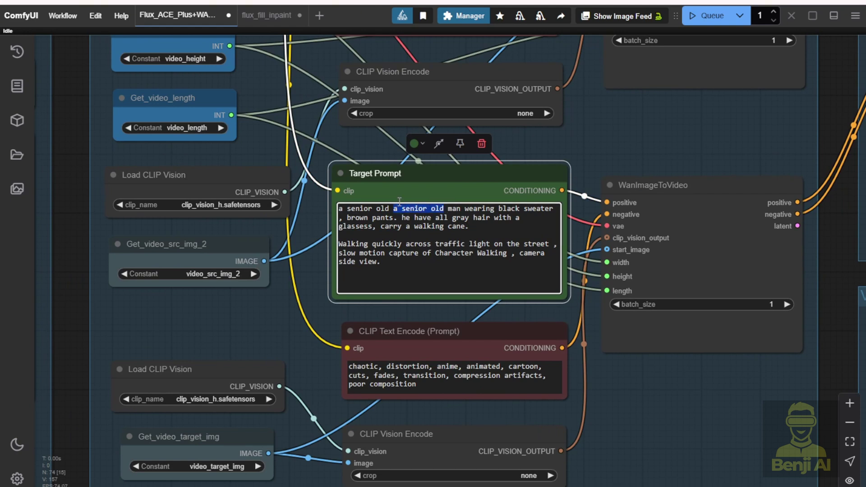
{"action": "key", "text": "BackSpace"}
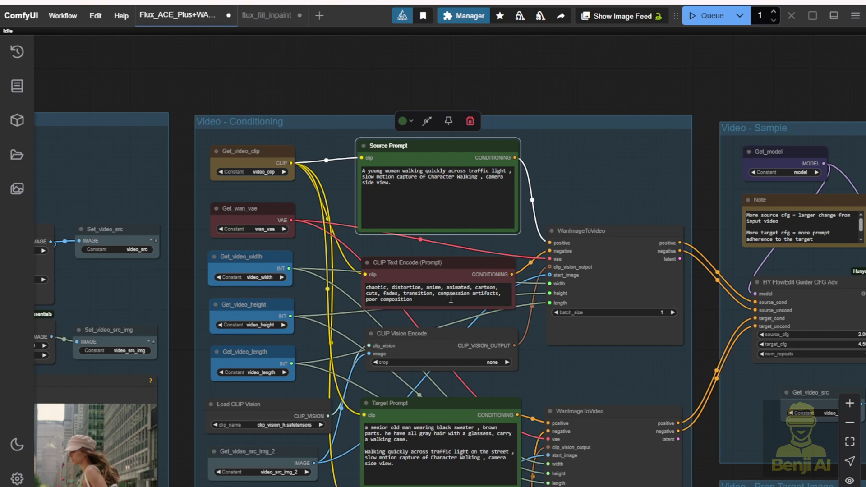
Step: Run the FlowEdit workflow with the new man-with-cane first frame
{"action": "left_click_drag", "start_coordinate": [579, 380], "coordinate": [742, 80]}
{"action": "scroll", "coordinate": [480, 426], "scroll_direction": "down", "scroll_amount": 3}
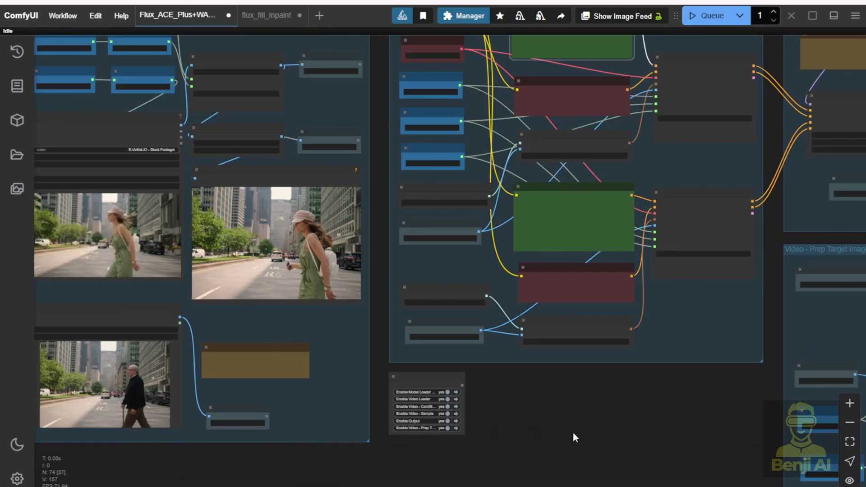
{"action": "left_click", "coordinate": [704, 16]}
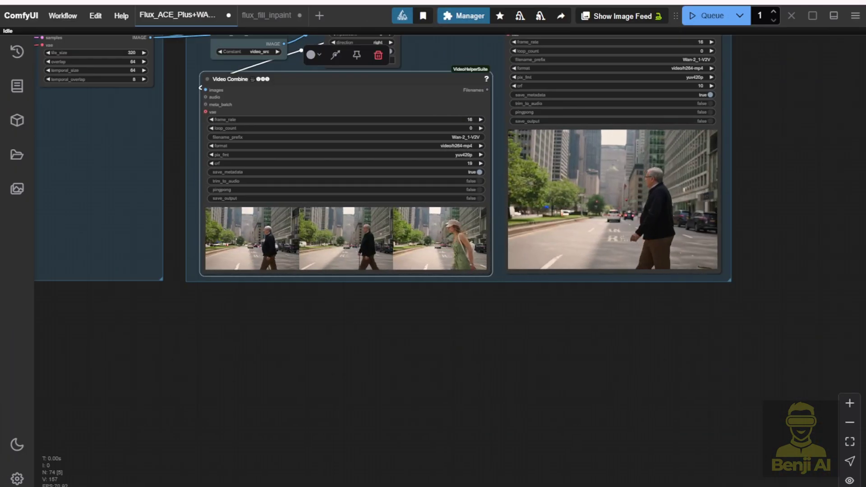
Step: Compare the gray-haired man output clip with the original woman-in-green source in the Video Combine previews
{"action": "left_click_drag", "start_coordinate": [473, 364], "coordinate": [580, 415]}
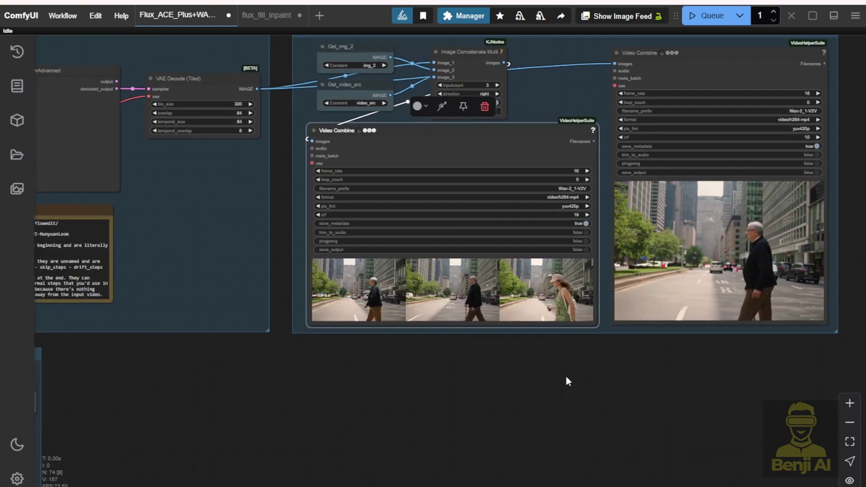
{"action": "scroll", "coordinate": [565, 375], "scroll_direction": "up", "scroll_amount": 2}
{"action": "left_click_drag", "start_coordinate": [580, 378], "coordinate": [524, 413]}
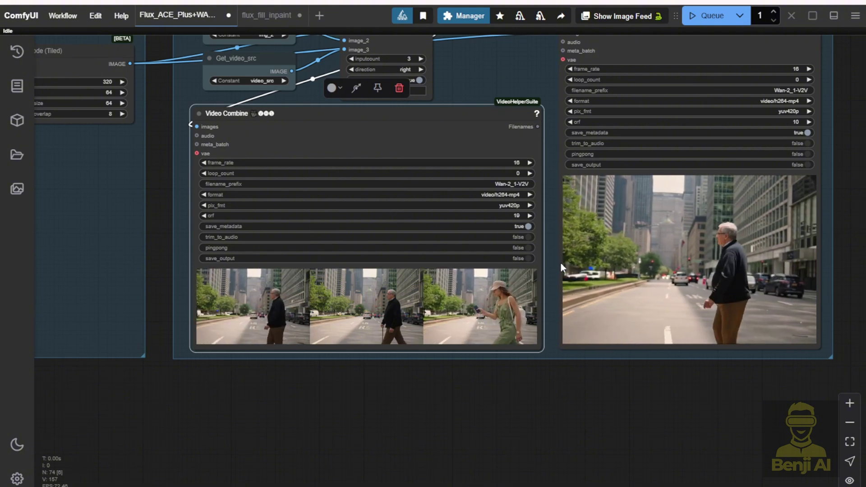
{"action": "scroll", "coordinate": [583, 295], "scroll_direction": "up", "scroll_amount": 1}
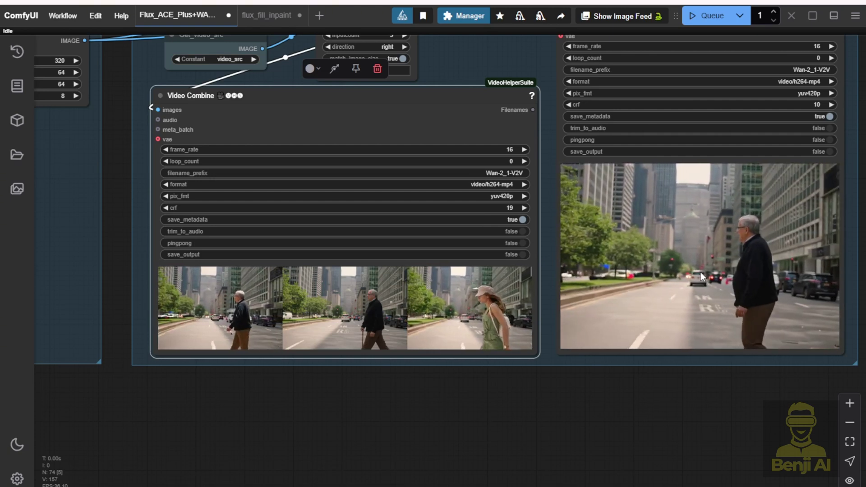
{"action": "scroll", "coordinate": [414, 314], "scroll_direction": "up", "scroll_amount": 6}
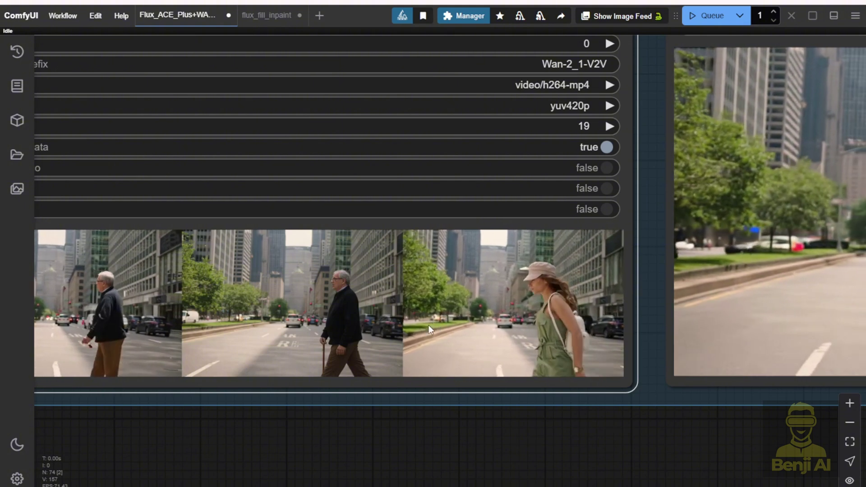
{"action": "scroll", "coordinate": [441, 405], "scroll_direction": "down", "scroll_amount": 3}
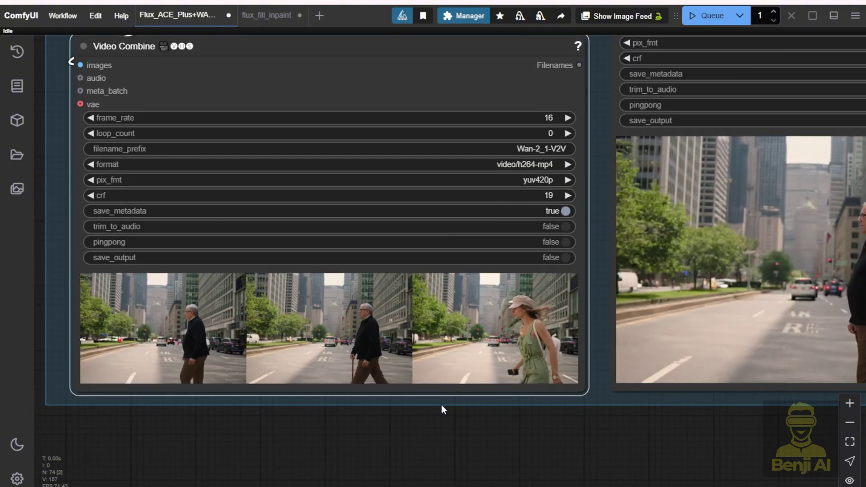
{"action": "left_click_drag", "start_coordinate": [765, 309], "coordinate": [507, 331]}
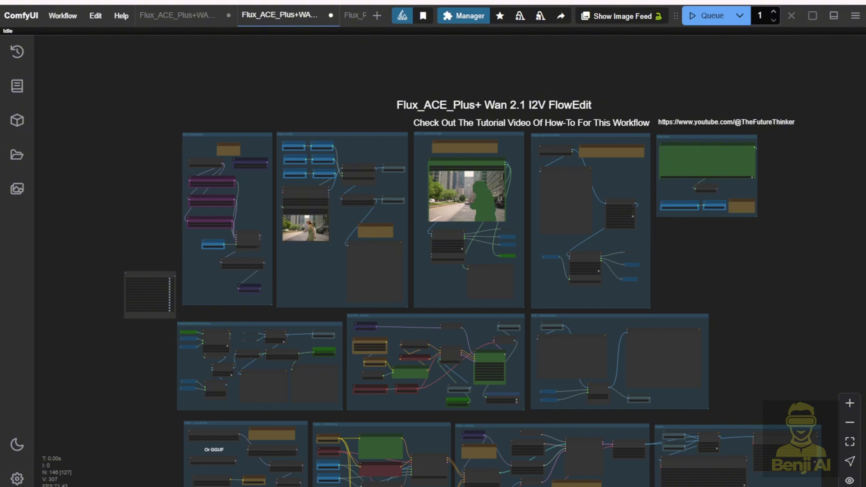
Step: Bring up the Flux Redux Inpaint workflow and zoom toward its model loader and street-clip groups
{"action": "left_click_drag", "start_coordinate": [121, 171], "coordinate": [95, 147]}
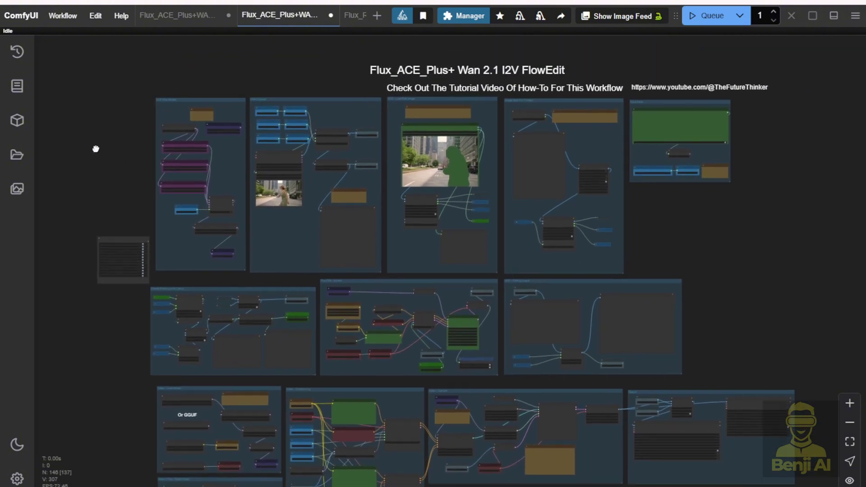
{"action": "scroll", "coordinate": [201, 193], "scroll_direction": "up", "scroll_amount": 2}
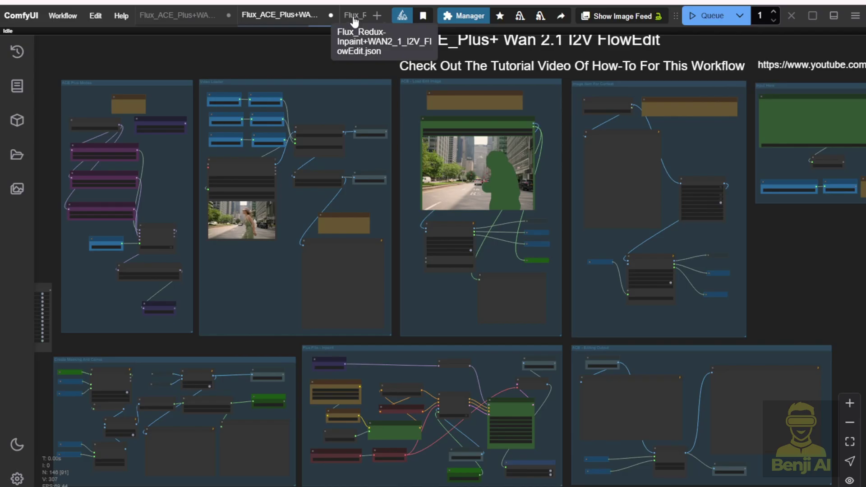
{"action": "left_click", "coordinate": [354, 18]}
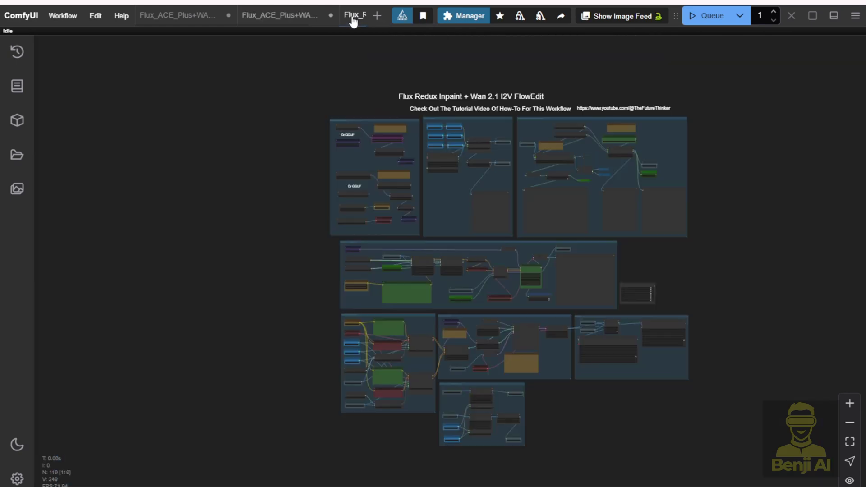
{"action": "scroll", "coordinate": [406, 80], "scroll_direction": "up", "scroll_amount": 4}
{"action": "left_click_drag", "start_coordinate": [396, 108], "coordinate": [150, 43]}
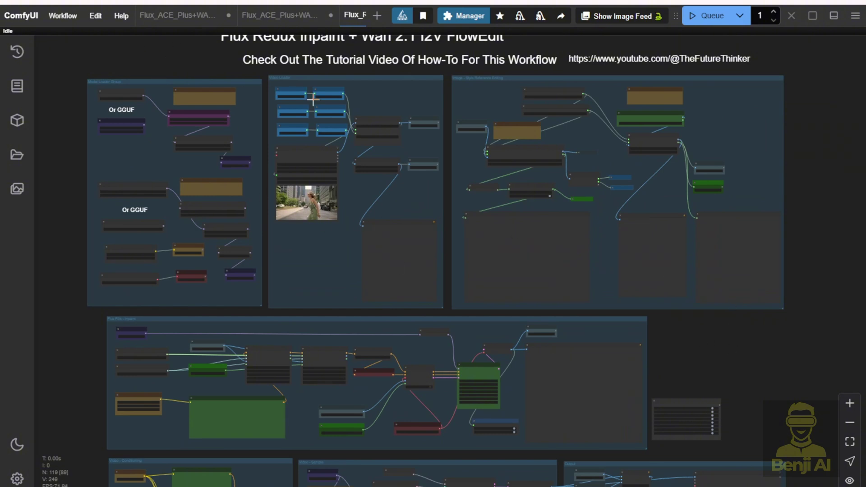
Step: Move from the Video Loader group to the GroundingDinoSAMSegment masking nodes, nudging Get_video_src_img upward
{"action": "scroll", "coordinate": [290, 87], "scroll_direction": "up", "scroll_amount": 3}
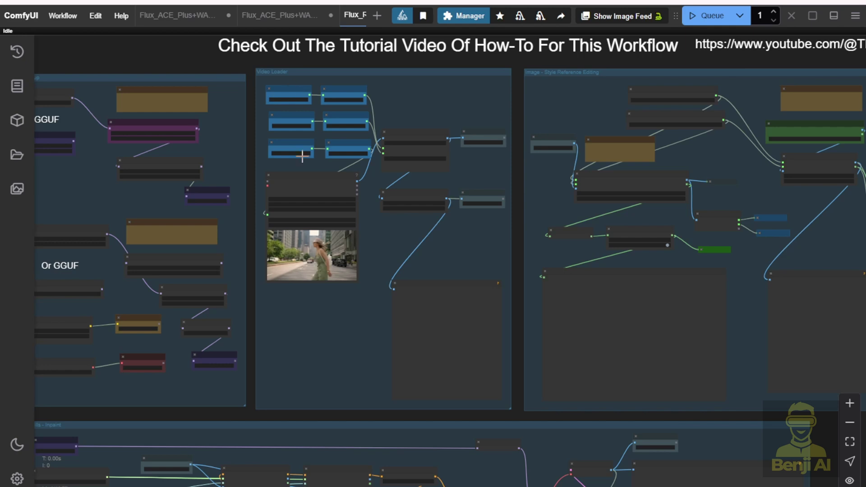
{"action": "scroll", "coordinate": [353, 308], "scroll_direction": "up", "scroll_amount": 3}
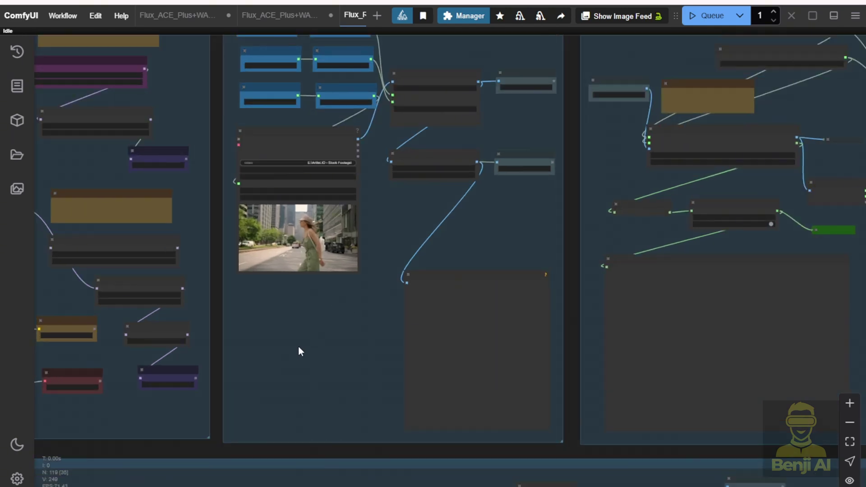
{"action": "scroll", "coordinate": [289, 352], "scroll_direction": "up", "scroll_amount": 3}
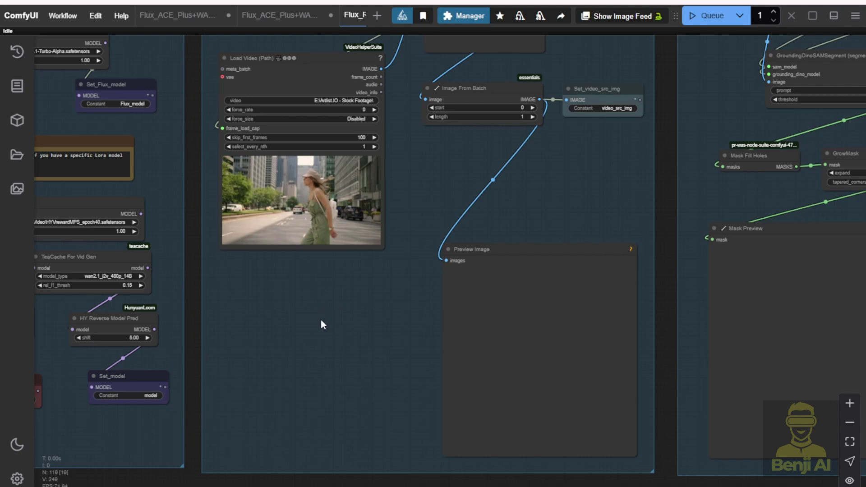
{"action": "scroll", "coordinate": [335, 361], "scroll_direction": "down", "scroll_amount": 3}
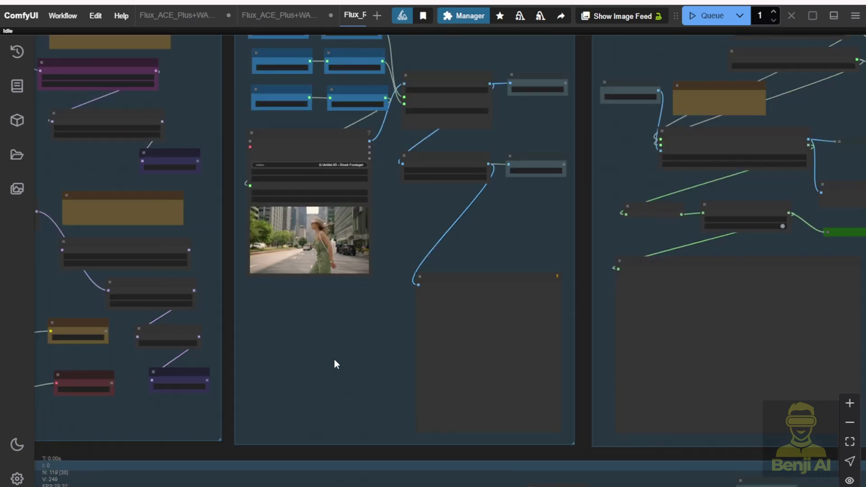
{"action": "left_click_drag", "start_coordinate": [333, 358], "coordinate": [230, 401]}
{"action": "scroll", "coordinate": [261, 383], "scroll_direction": "up", "scroll_amount": 4}
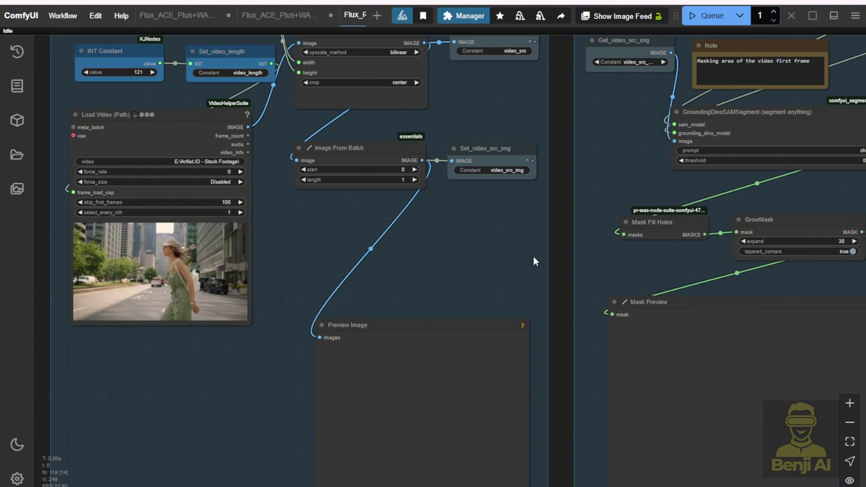
{"action": "left_click_drag", "start_coordinate": [564, 263], "coordinate": [165, 315]}
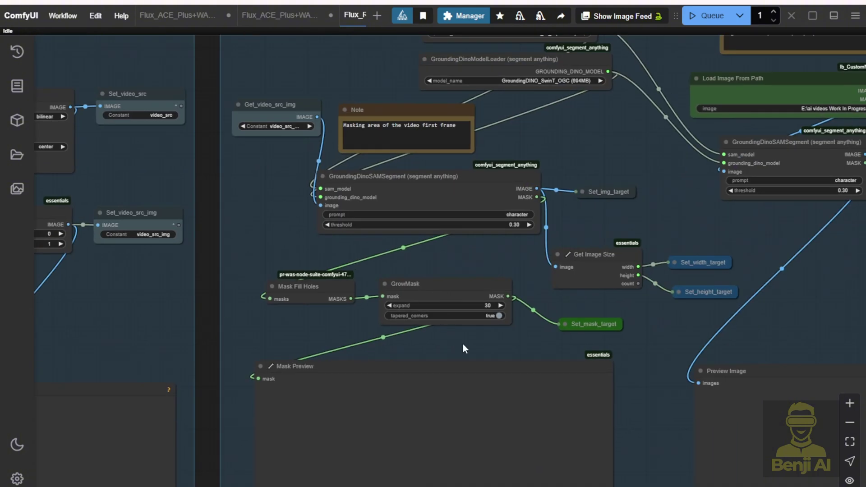
{"action": "scroll", "coordinate": [477, 234], "scroll_direction": "down", "scroll_amount": 2}
{"action": "scroll", "coordinate": [478, 234], "scroll_direction": "up", "scroll_amount": 2}
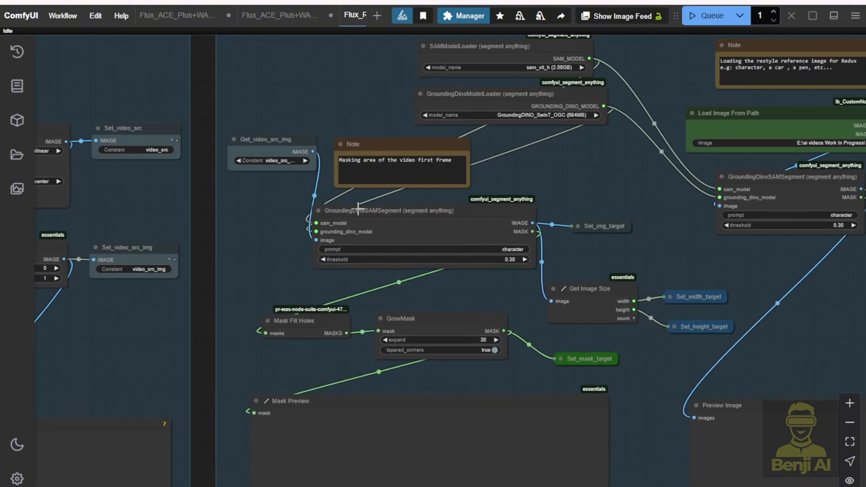
{"action": "scroll", "coordinate": [352, 213], "scroll_direction": "up", "scroll_amount": 2}
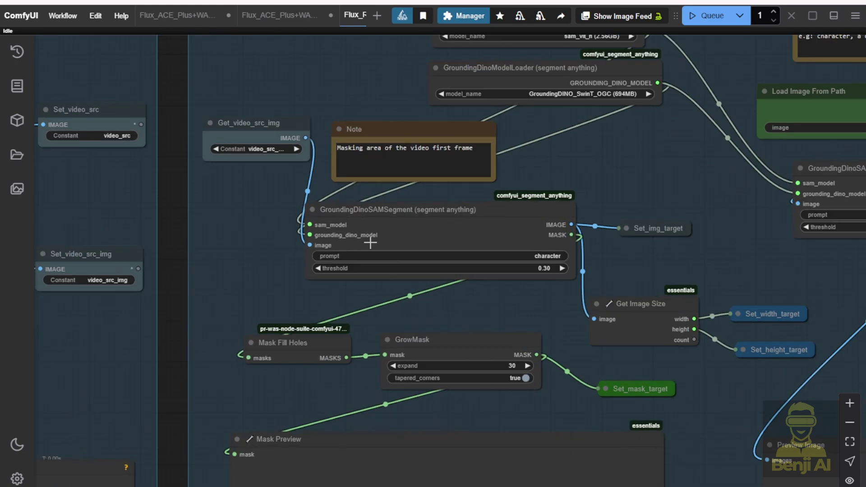
{"action": "scroll", "coordinate": [473, 287], "scroll_direction": "down", "scroll_amount": 2}
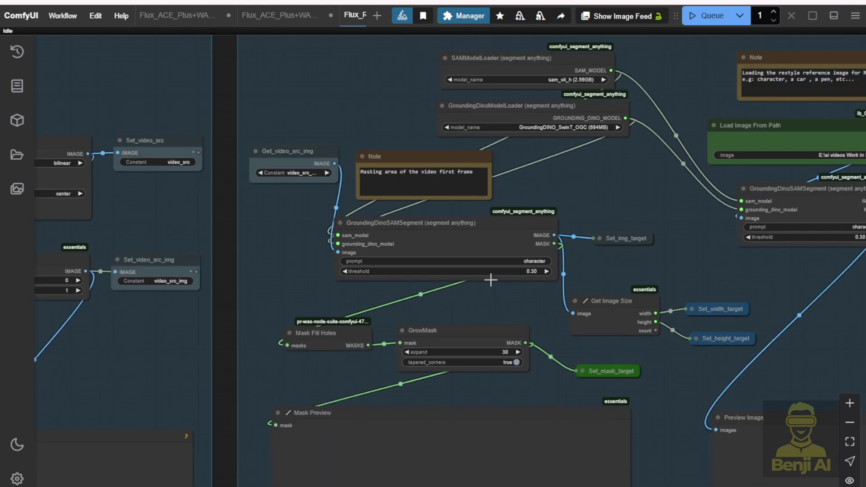
{"action": "left_click_drag", "start_coordinate": [325, 159], "coordinate": [373, 102]}
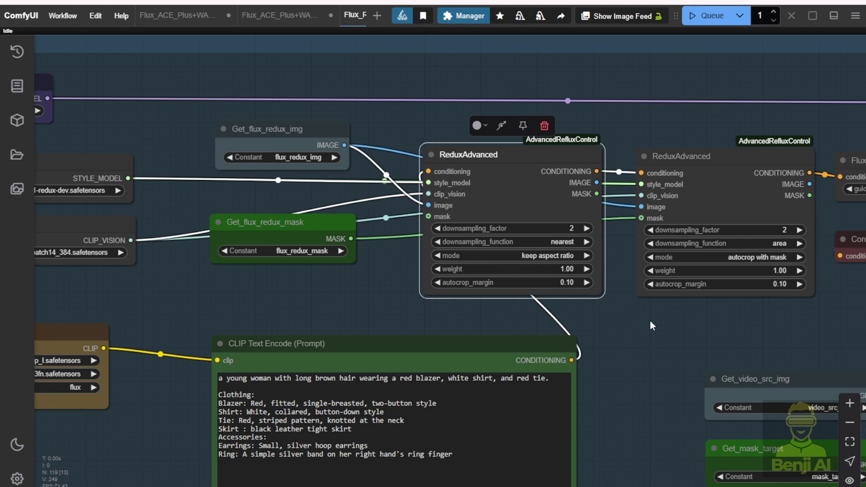
Step: Trace the second ReduxAdvanced node's links and widen the InpaintModelConditioning node
{"action": "scroll", "coordinate": [659, 336], "scroll_direction": "up", "scroll_amount": 2}
{"action": "left_click_drag", "start_coordinate": [581, 131], "coordinate": [408, 88]}
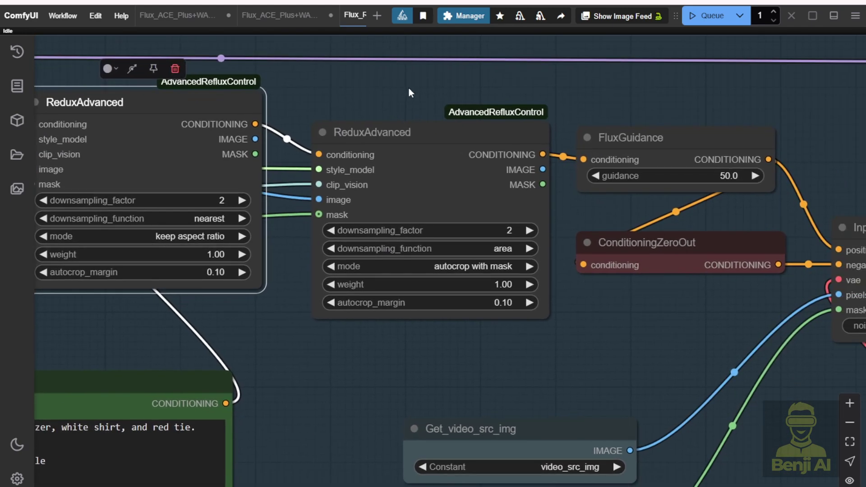
{"action": "left_click", "coordinate": [413, 132]}
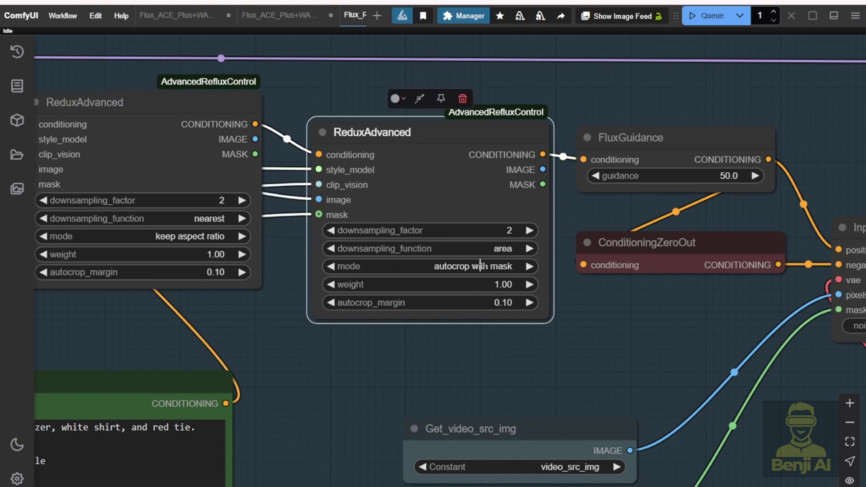
{"action": "left_click_drag", "start_coordinate": [836, 194], "coordinate": [535, 50]}
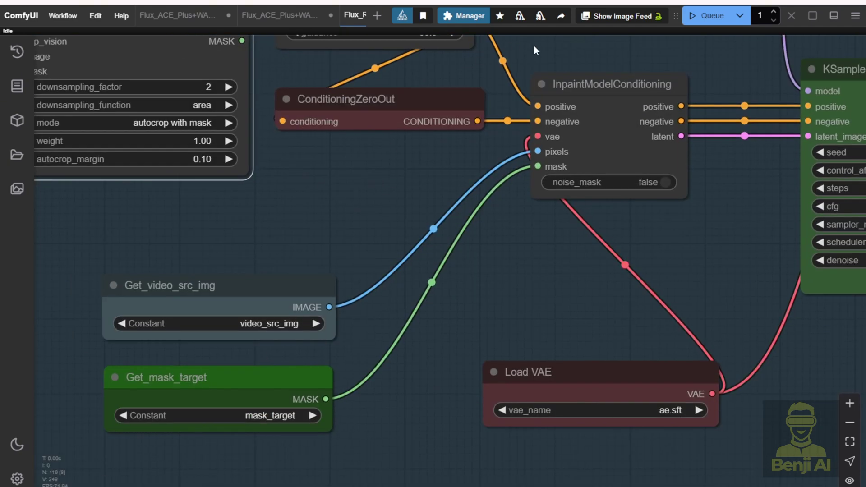
{"action": "left_click", "coordinate": [607, 75]}
{"action": "left_click_drag", "start_coordinate": [689, 195], "coordinate": [724, 200]}
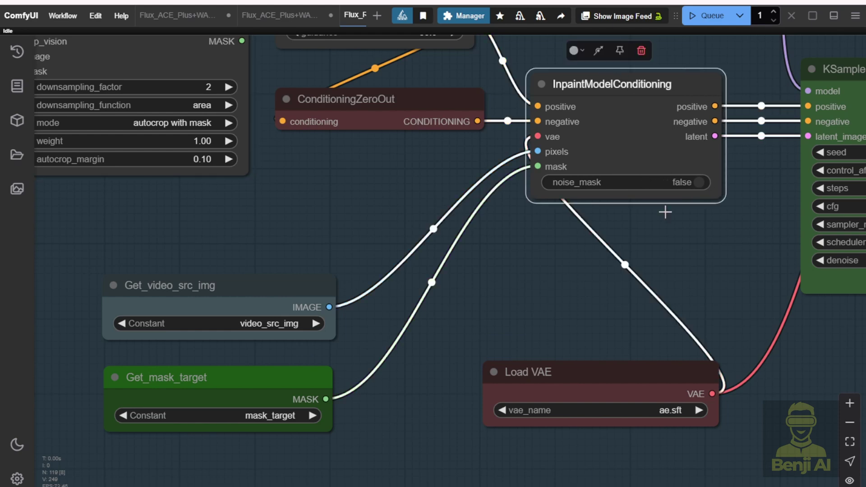
Step: Check Get_mask_target's mask link and the KSampler area it feeds
{"action": "left_click_drag", "start_coordinate": [303, 244], "coordinate": [416, 111]}
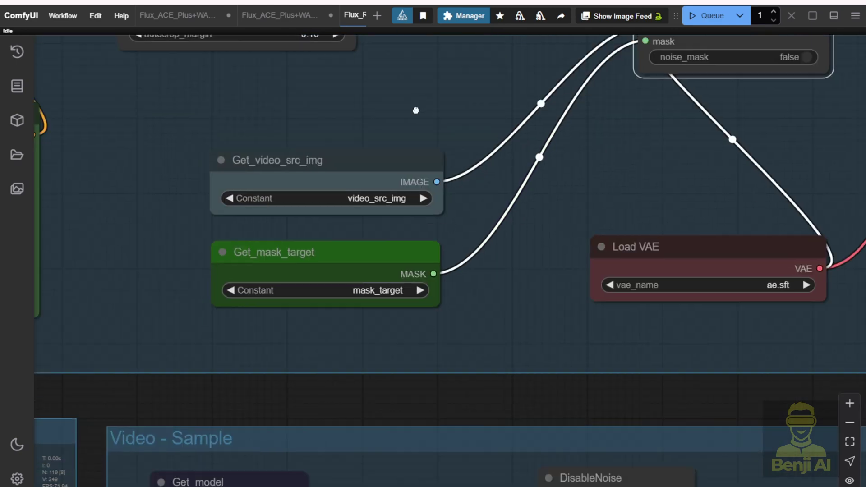
{"action": "scroll", "coordinate": [376, 201], "scroll_direction": "up", "scroll_amount": 3}
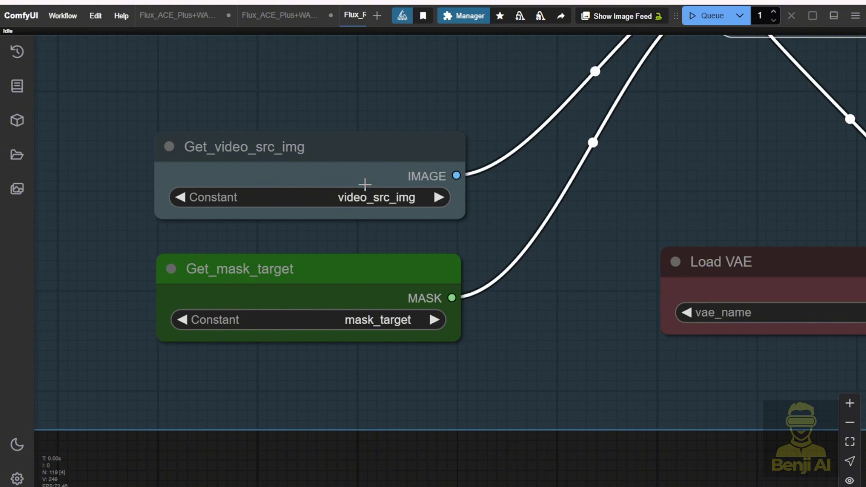
{"action": "left_click", "coordinate": [401, 294]}
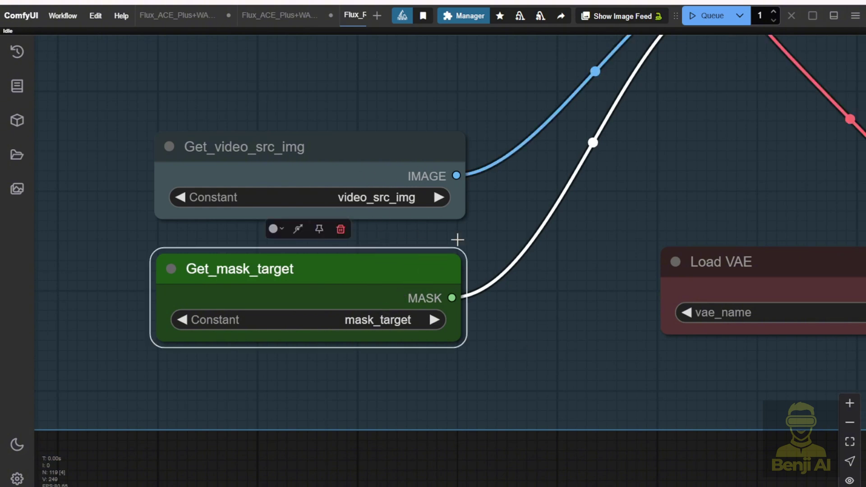
{"action": "scroll", "coordinate": [667, 271], "scroll_direction": "down", "scroll_amount": 5}
{"action": "left_click_drag", "start_coordinate": [680, 216], "coordinate": [264, 248]}
{"action": "scroll", "coordinate": [383, 246], "scroll_direction": "down", "scroll_amount": 6}
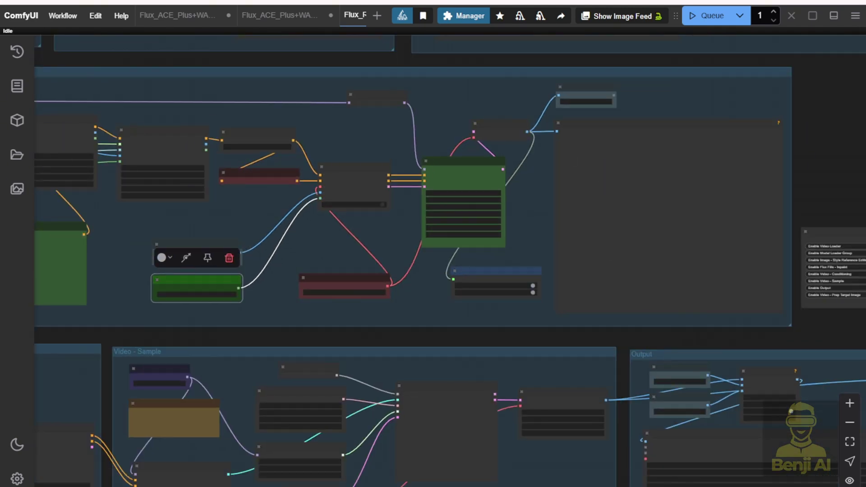
Step: Review the restyled first-frame image node in the first Wan workflow
{"action": "left_click", "coordinate": [187, 15]}
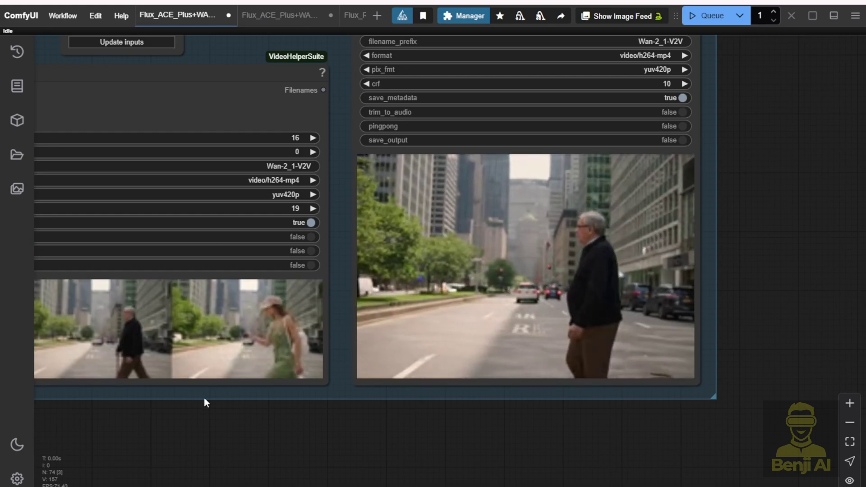
{"action": "scroll", "coordinate": [204, 401], "scroll_direction": "down", "scroll_amount": 3}
{"action": "left_click_drag", "start_coordinate": [139, 437], "coordinate": [860, 130]}
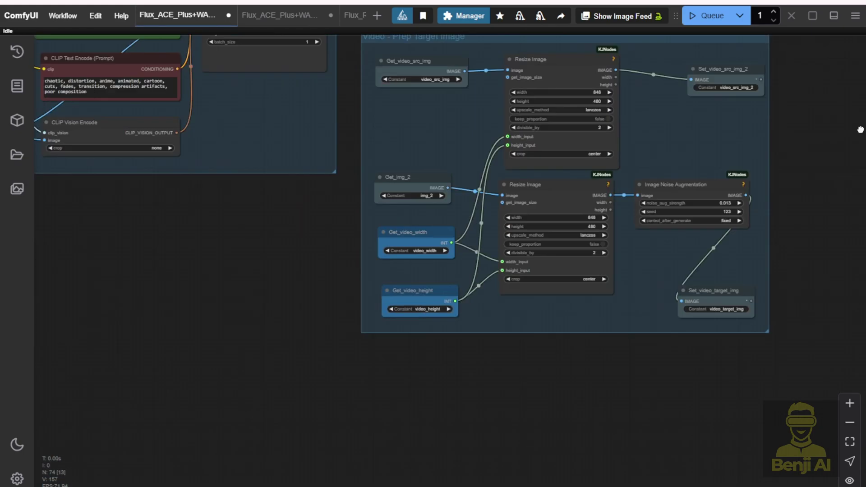
{"action": "left_click_drag", "start_coordinate": [234, 188], "coordinate": [530, 484]}
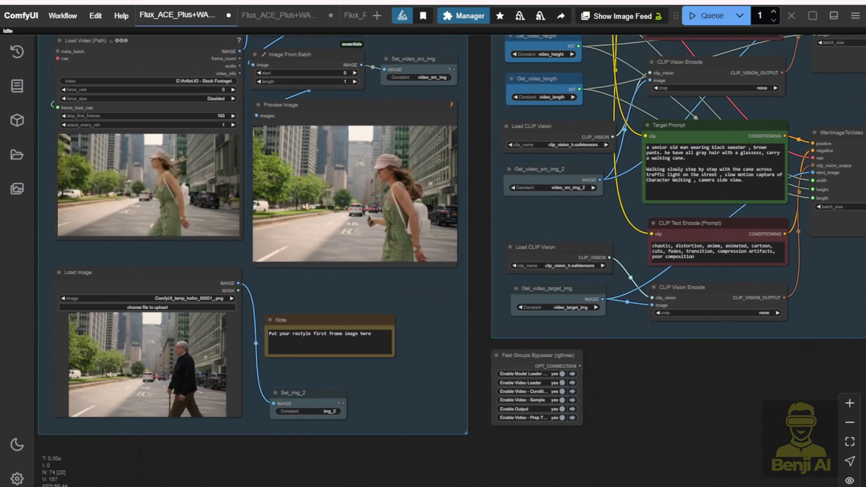
{"action": "left_click_drag", "start_coordinate": [196, 469], "coordinate": [315, 460]}
{"action": "scroll", "coordinate": [315, 460], "scroll_direction": "up", "scroll_amount": 3}
{"action": "scroll", "coordinate": [230, 275], "scroll_direction": "up", "scroll_amount": 2}
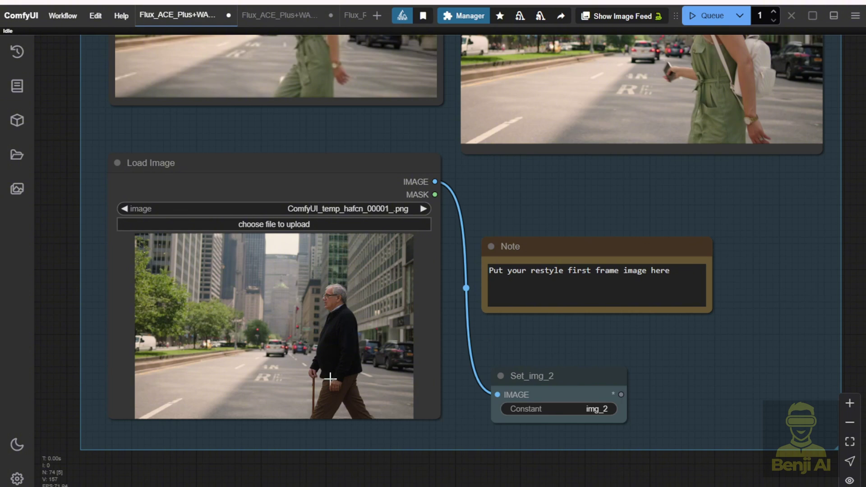
Step: Return to the Flux_ACE_Plus+ Wan 2.1 I2V FlowEdit workflow
{"action": "left_click", "coordinate": [280, 15]}
{"action": "scroll", "coordinate": [355, 131], "scroll_direction": "up", "scroll_amount": 1}
{"action": "scroll", "coordinate": [248, 135], "scroll_direction": "down", "scroll_amount": 3}
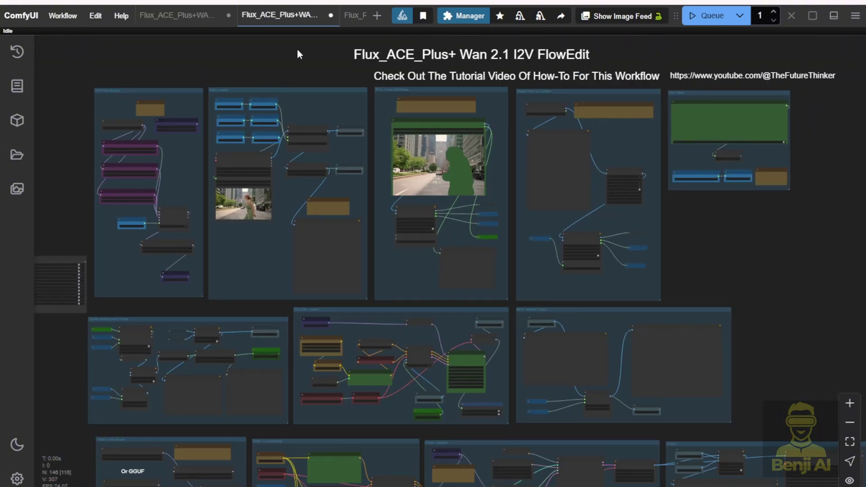
Step: Change the length INT Constant from 69 to 49 frames
{"action": "scroll", "coordinate": [285, 204], "scroll_direction": "up", "scroll_amount": 2}
{"action": "scroll", "coordinate": [285, 204], "scroll_direction": "up", "scroll_amount": 1}
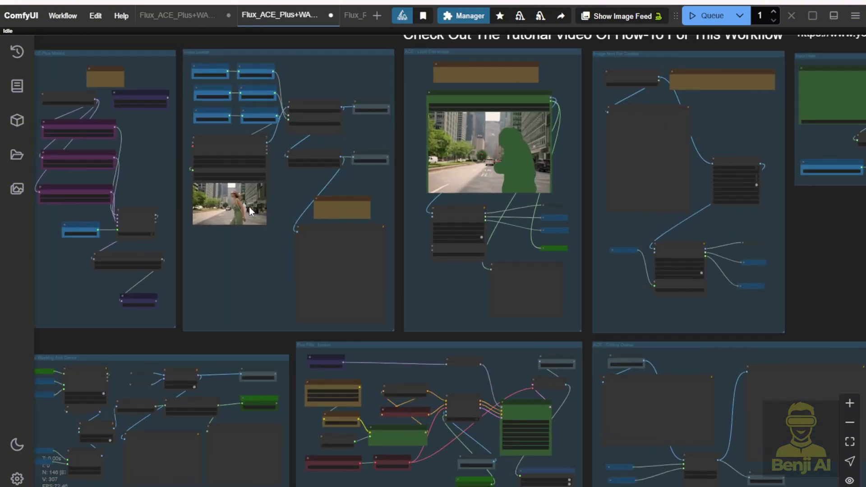
{"action": "scroll", "coordinate": [250, 211], "scroll_direction": "up", "scroll_amount": 3}
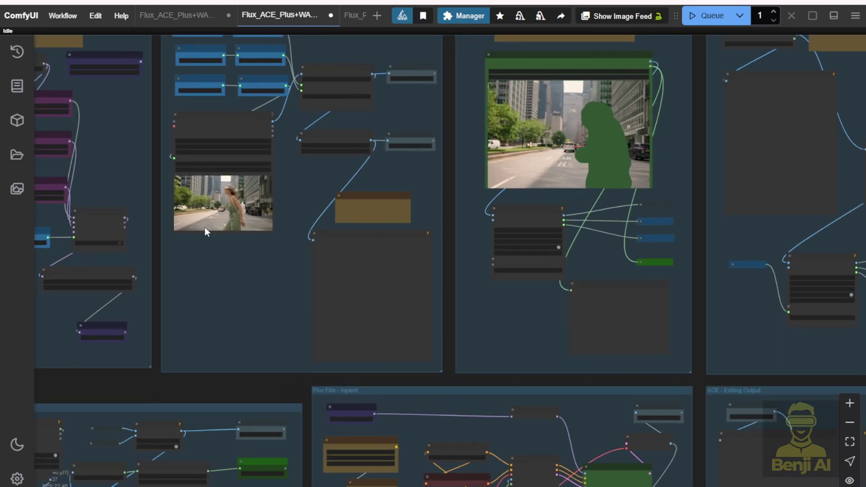
{"action": "scroll", "coordinate": [204, 228], "scroll_direction": "up", "scroll_amount": 4}
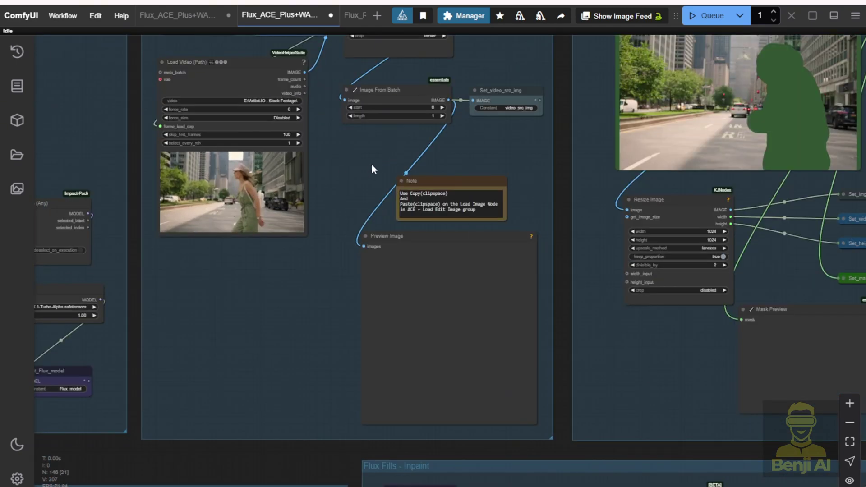
{"action": "left_click_drag", "start_coordinate": [372, 169], "coordinate": [376, 299]}
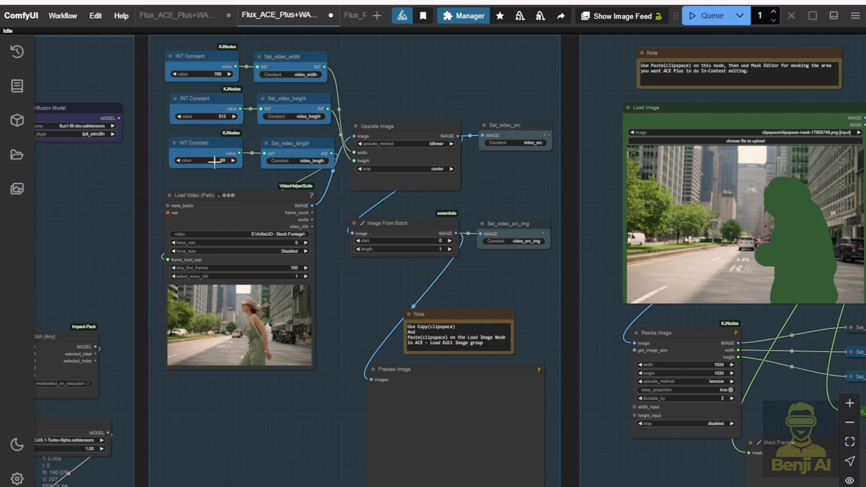
{"action": "left_click", "coordinate": [215, 161]}
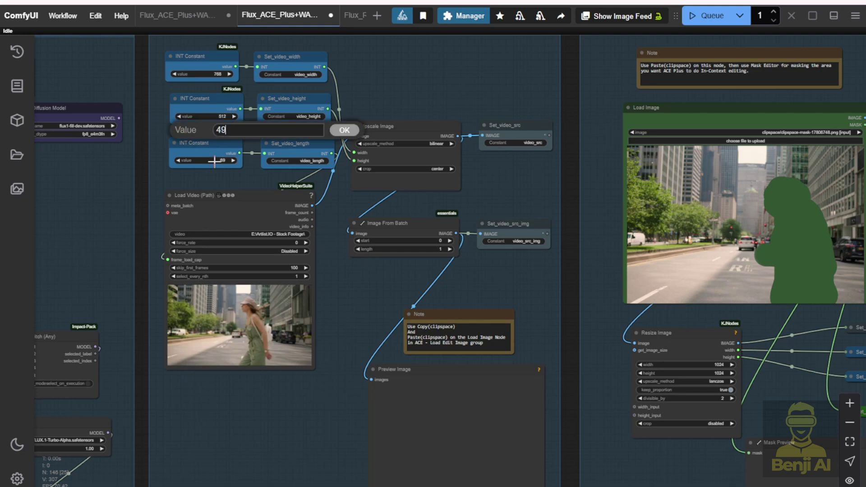
{"action": "key", "text": "Return"}
Step: Bring the video loader, mask image, mask resize and preview nodes into view
{"action": "scroll", "coordinate": [305, 163], "scroll_direction": "up", "scroll_amount": 4}
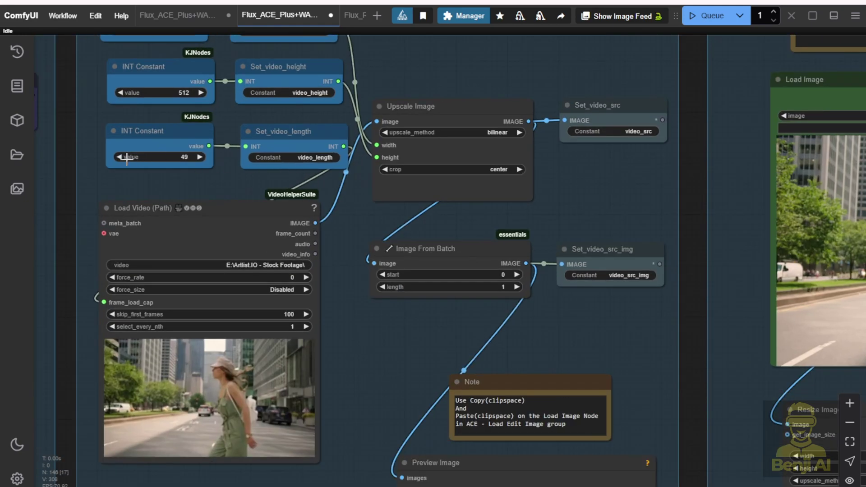
{"action": "scroll", "coordinate": [357, 316], "scroll_direction": "down", "scroll_amount": 4}
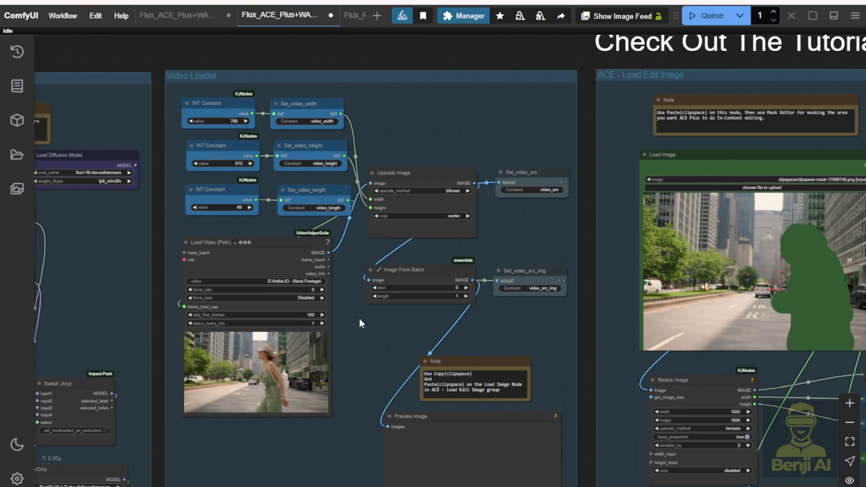
{"action": "left_click_drag", "start_coordinate": [382, 336], "coordinate": [276, 218]}
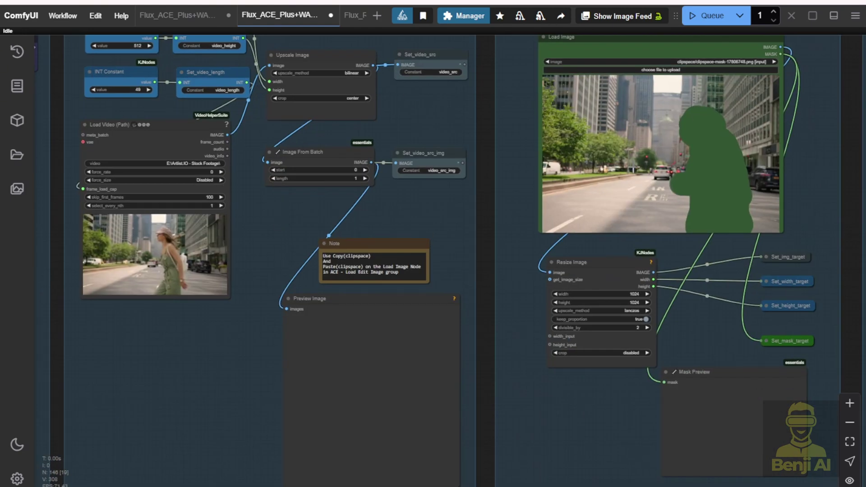
{"action": "left_click_drag", "start_coordinate": [518, 209], "coordinate": [301, 189]}
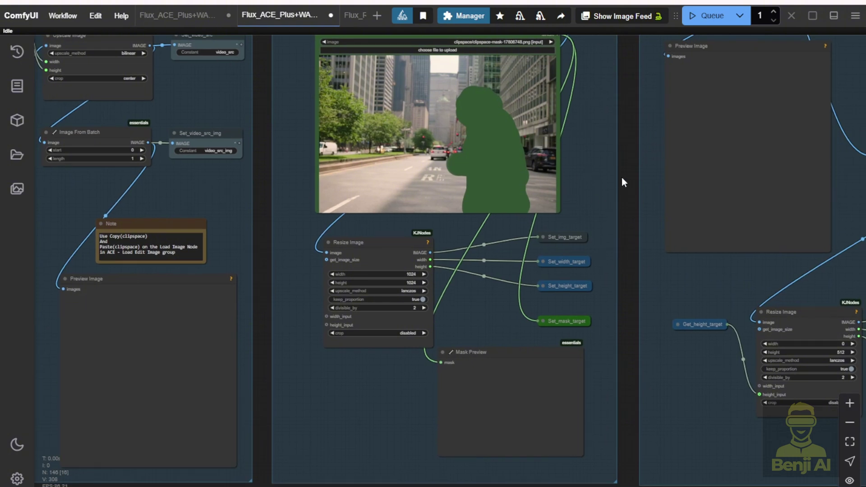
{"action": "scroll", "coordinate": [621, 177], "scroll_direction": "down", "scroll_amount": 5}
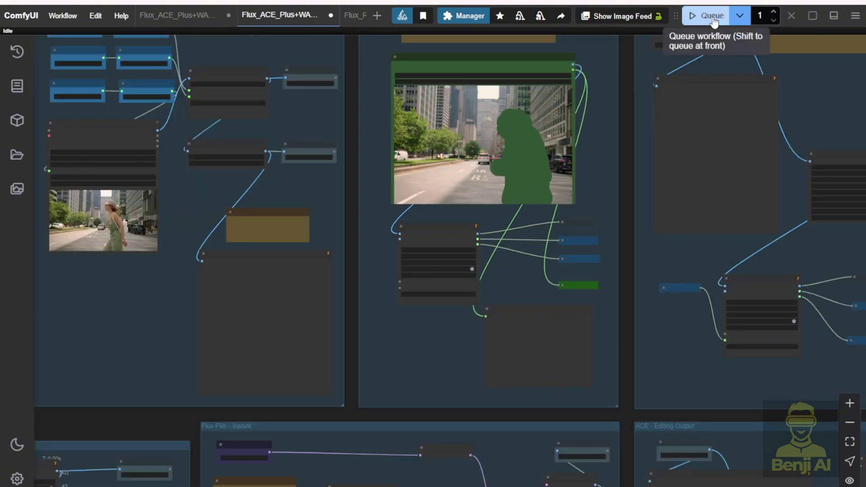
Step: Queue the ACE Plus workflow to generate the first-frame, mask and reference previews
{"action": "left_click", "coordinate": [693, 15]}
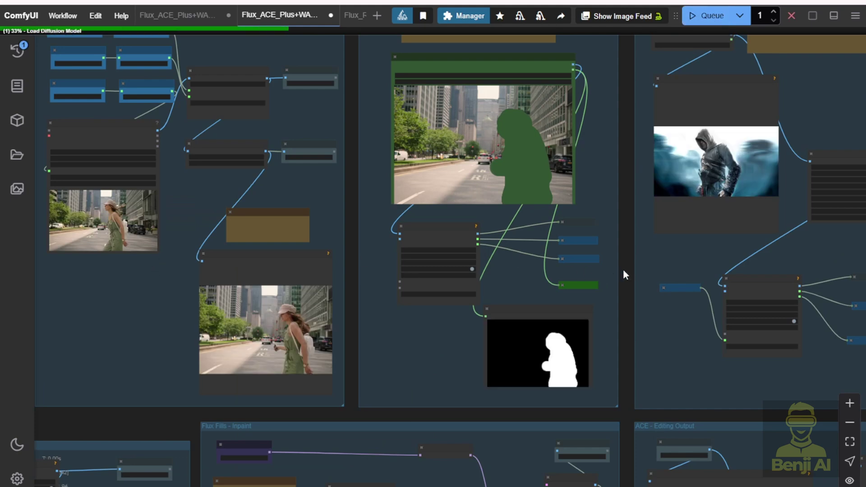
{"action": "left_click_drag", "start_coordinate": [626, 271], "coordinate": [383, 238]}
{"action": "scroll", "coordinate": [601, 264], "scroll_direction": "down", "scroll_amount": 3}
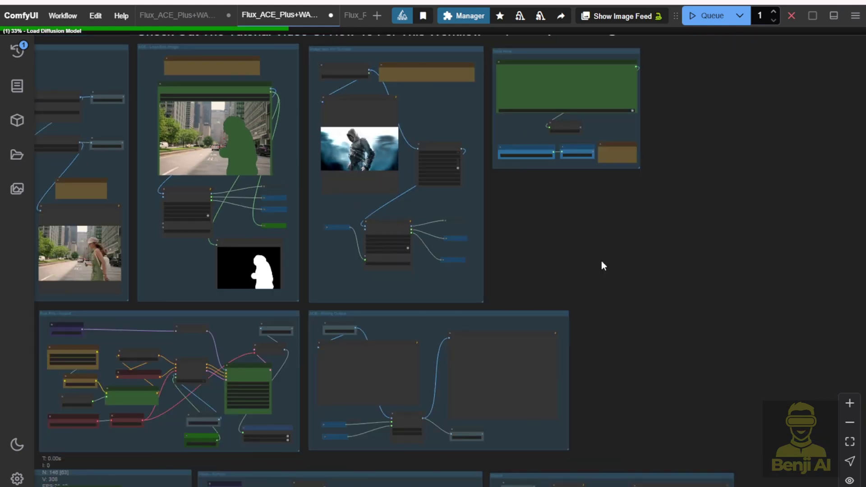
{"action": "scroll", "coordinate": [429, 120], "scroll_direction": "down", "scroll_amount": 5}
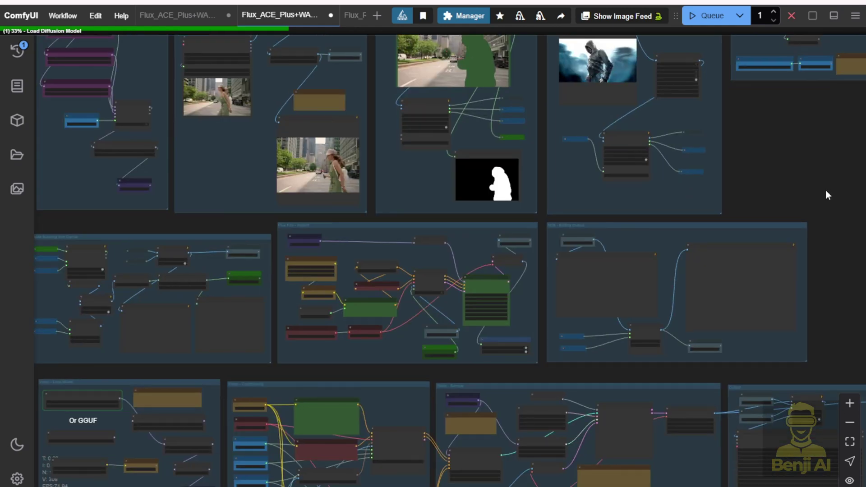
Step: Switch to the Flux Redux Inpaint workflow and view its edit image and reference groups
{"action": "left_click", "coordinate": [354, 15]}
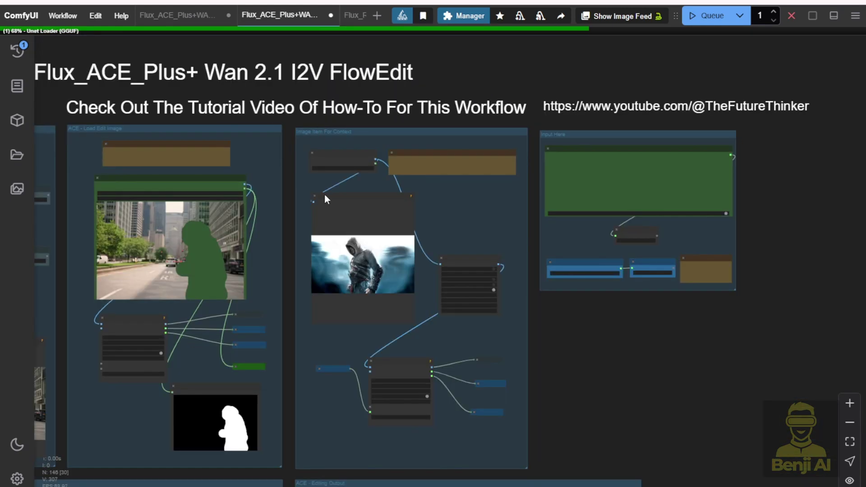
{"action": "scroll", "coordinate": [622, 306], "scroll_direction": "up", "scroll_amount": 4}
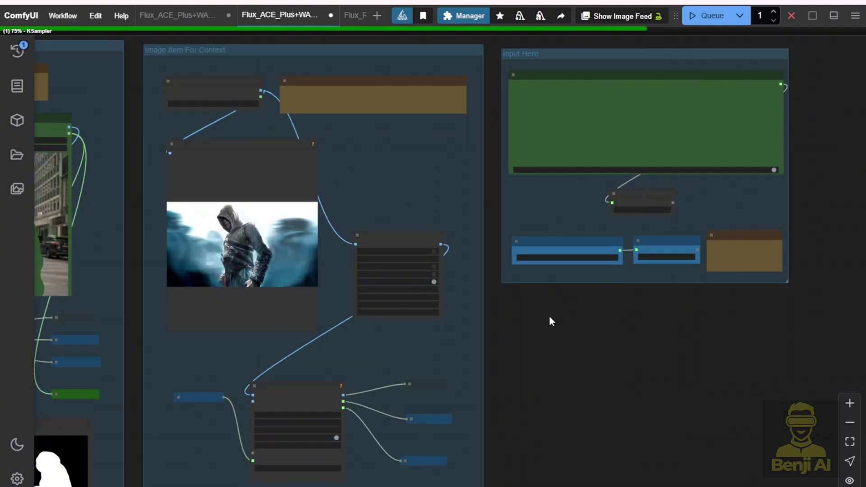
{"action": "scroll", "coordinate": [548, 316], "scroll_direction": "down", "scroll_amount": 2}
{"action": "left_click_drag", "start_coordinate": [530, 325], "coordinate": [707, 283]}
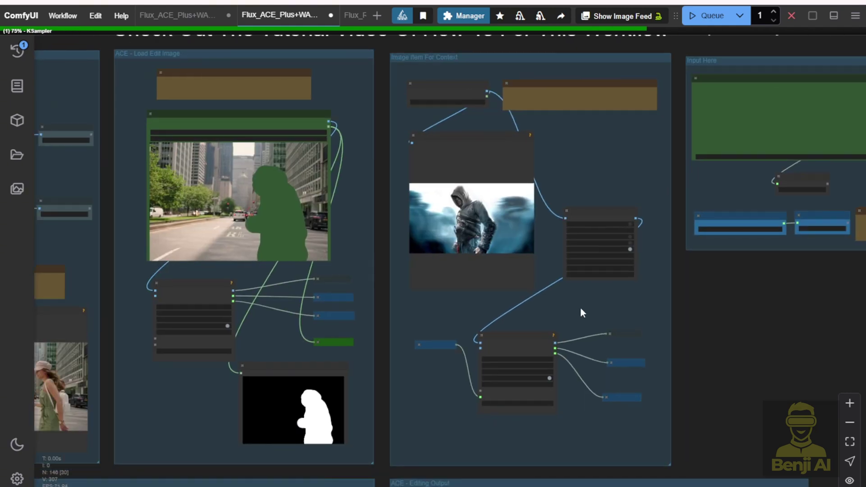
{"action": "scroll", "coordinate": [442, 208], "scroll_direction": "up", "scroll_amount": 2}
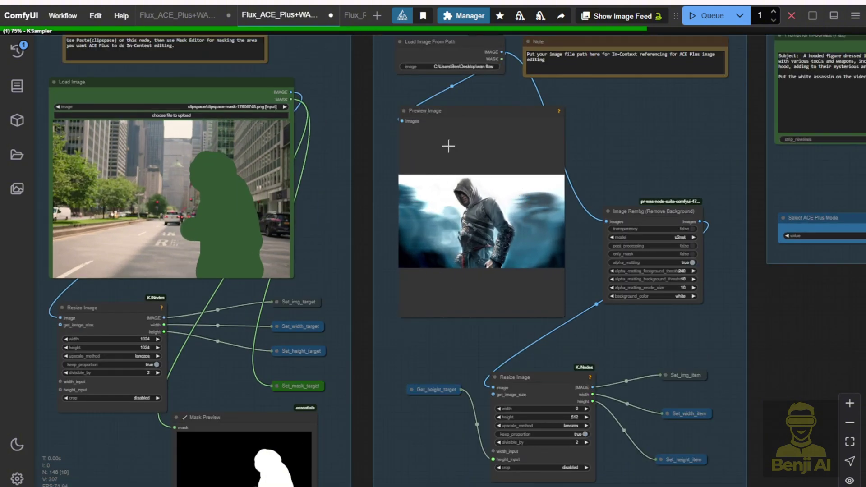
{"action": "scroll", "coordinate": [440, 215], "scroll_direction": "up", "scroll_amount": 2}
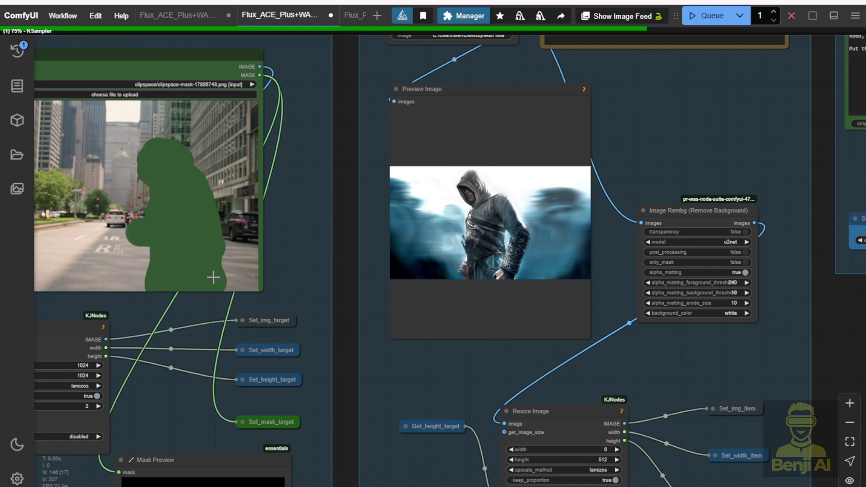
{"action": "scroll", "coordinate": [344, 304], "scroll_direction": "down", "scroll_amount": 4}
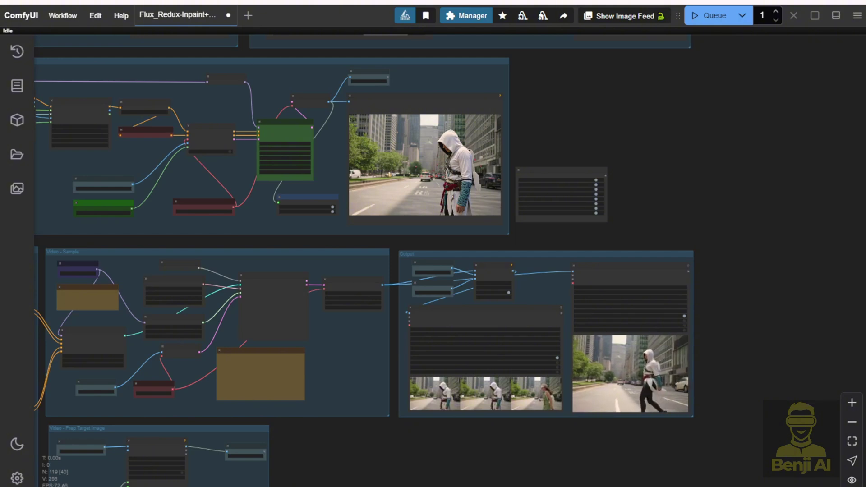
Step: Review the mask previews, reference image and inpainted white-hooded assassin result
{"action": "left_click_drag", "start_coordinate": [656, 153], "coordinate": [825, 289]}
{"action": "scroll", "coordinate": [824, 288], "scroll_direction": "down", "scroll_amount": 3}
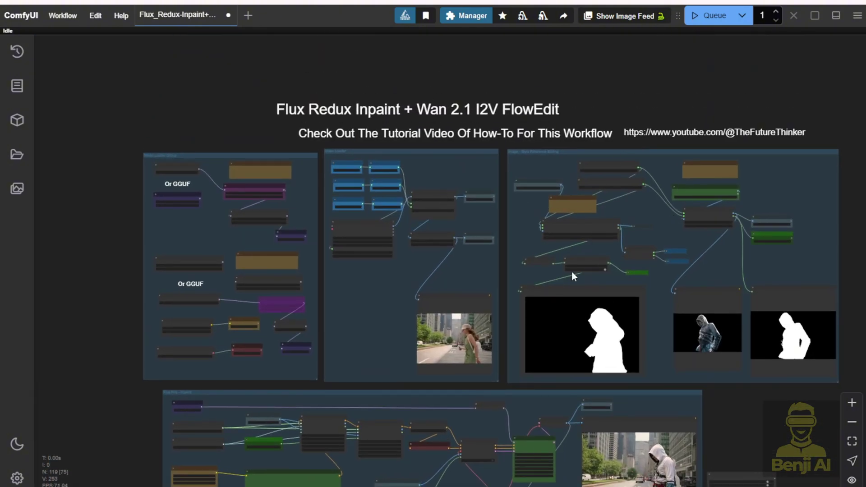
{"action": "left_click_drag", "start_coordinate": [711, 410], "coordinate": [678, 327]}
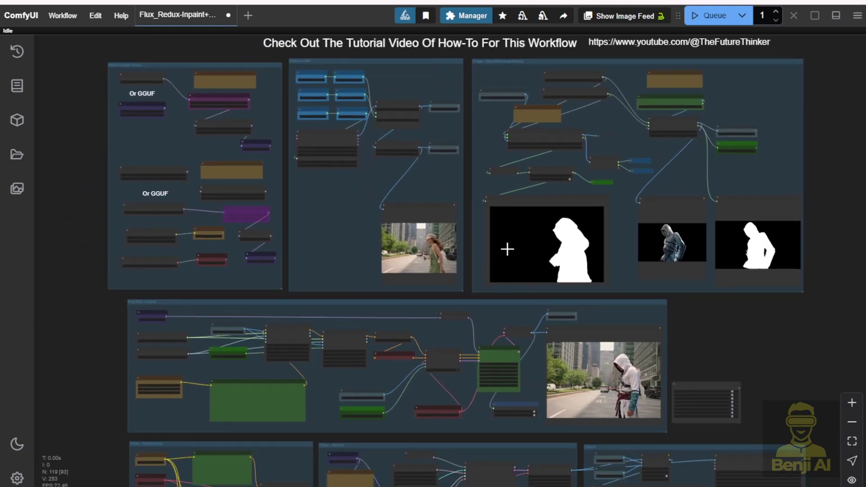
{"action": "scroll", "coordinate": [568, 241], "scroll_direction": "up", "scroll_amount": 3}
{"action": "left_click_drag", "start_coordinate": [749, 361], "coordinate": [607, 306]}
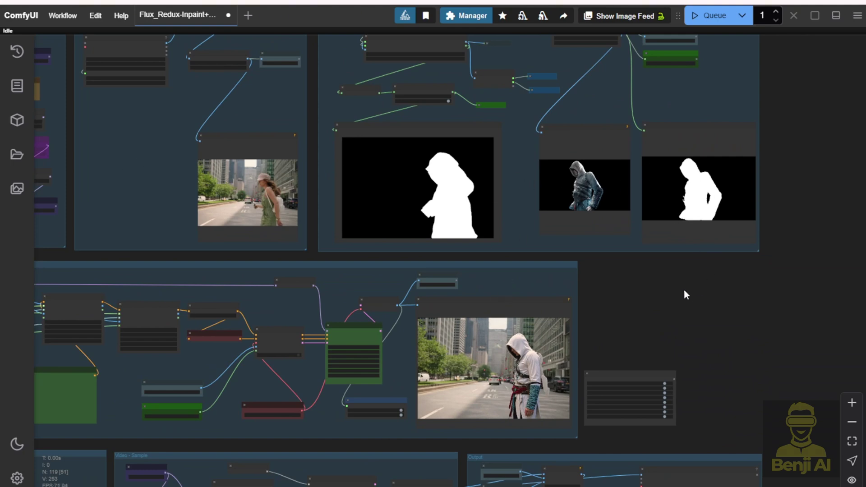
{"action": "scroll", "coordinate": [658, 251], "scroll_direction": "up", "scroll_amount": 3}
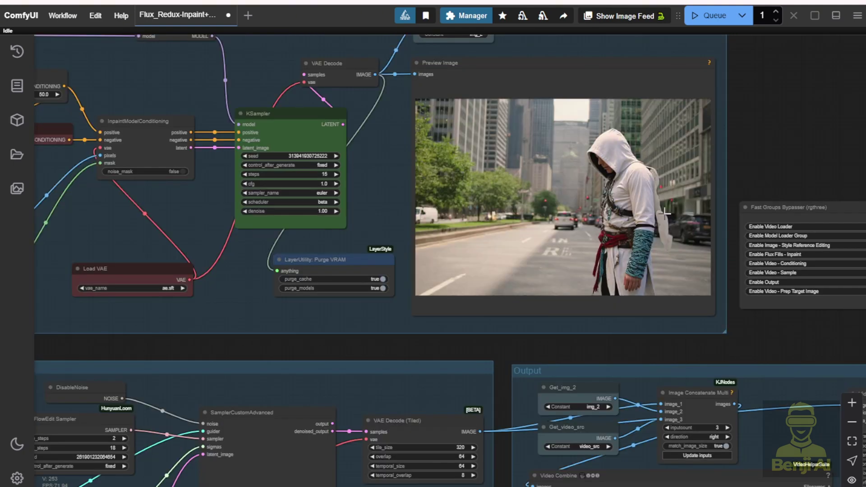
{"action": "scroll", "coordinate": [625, 295], "scroll_direction": "down", "scroll_amount": 2}
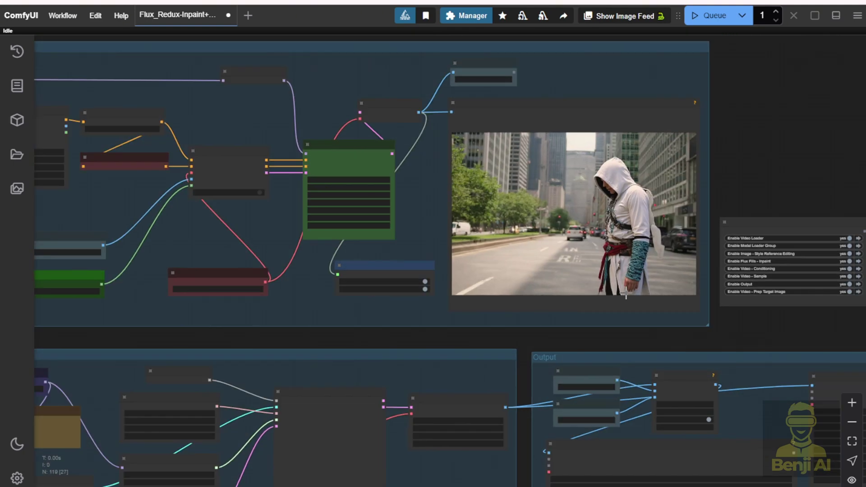
Step: Pan through the video conditioning, sampling and Video - Prep Target Image groups
{"action": "left_click_drag", "start_coordinate": [600, 342], "coordinate": [808, 148]}
{"action": "scroll", "coordinate": [792, 188], "scroll_direction": "down", "scroll_amount": 2}
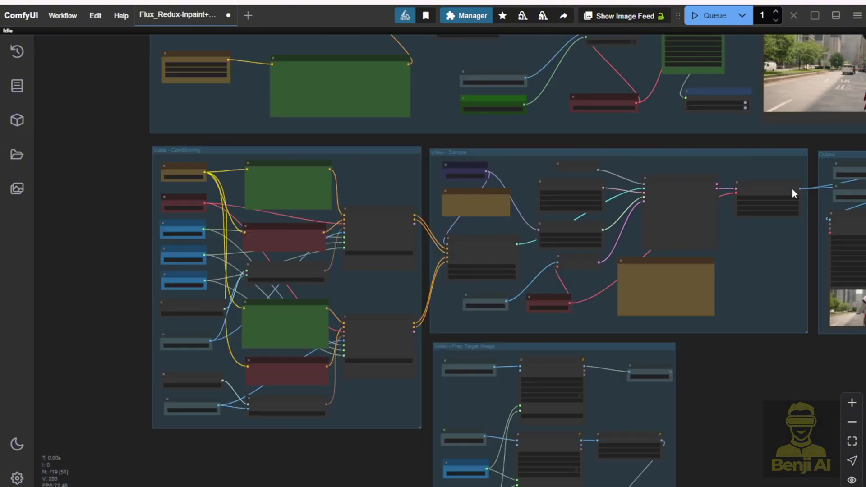
{"action": "left_click_drag", "start_coordinate": [723, 381], "coordinate": [727, 257]}
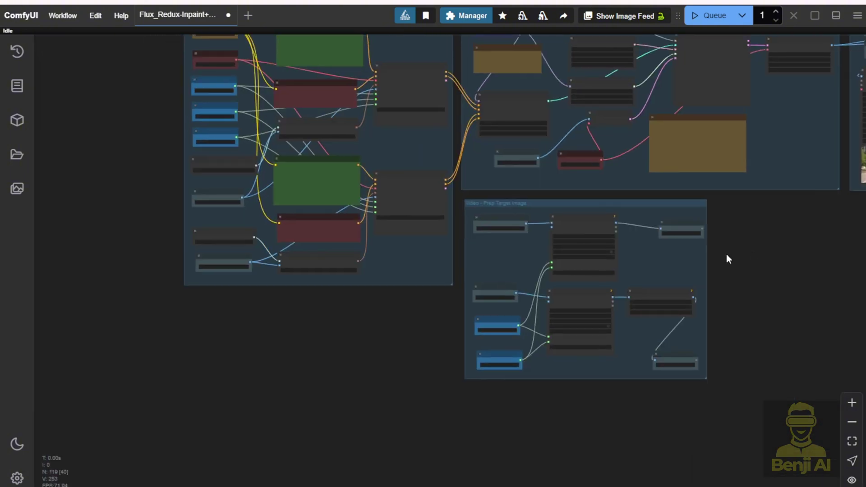
{"action": "scroll", "coordinate": [505, 290], "scroll_direction": "up", "scroll_amount": 3}
{"action": "left_click_drag", "start_coordinate": [418, 334], "coordinate": [444, 431]}
{"action": "scroll", "coordinate": [493, 260], "scroll_direction": "up", "scroll_amount": 2}
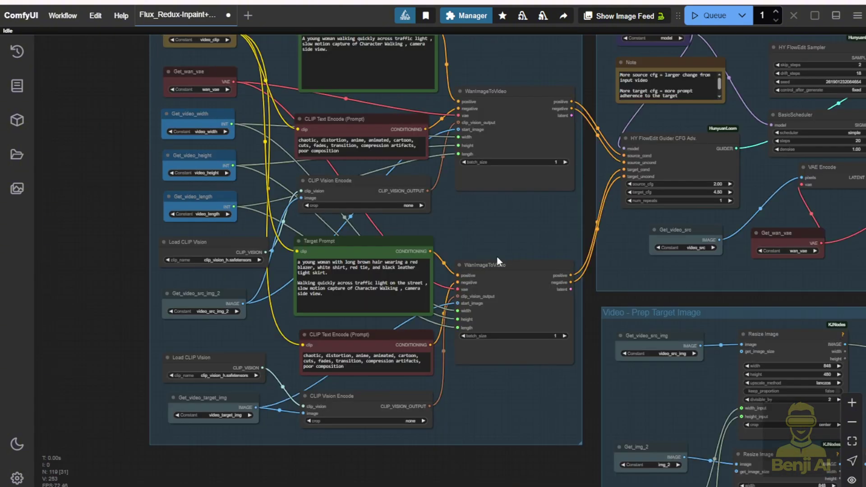
Step: Play the side-by-side comparison video output full-screen
{"action": "left_click_drag", "start_coordinate": [541, 233], "coordinate": [36, 217]}
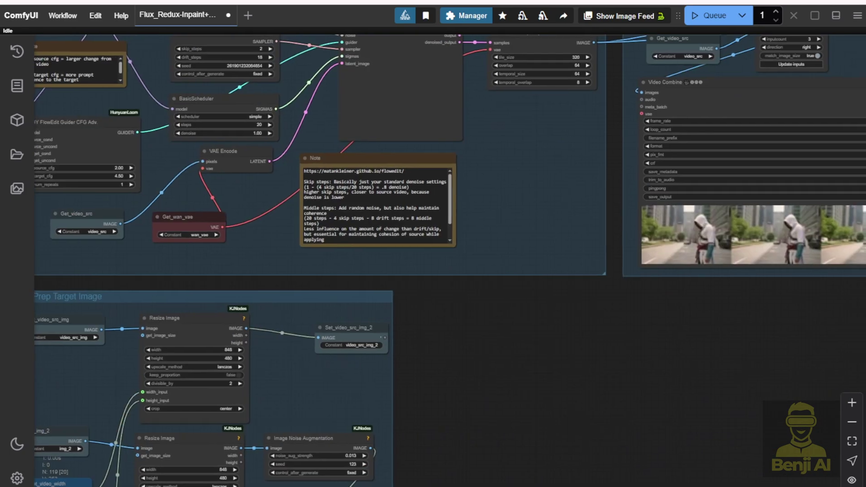
{"action": "left_click_drag", "start_coordinate": [639, 346], "coordinate": [265, 386]}
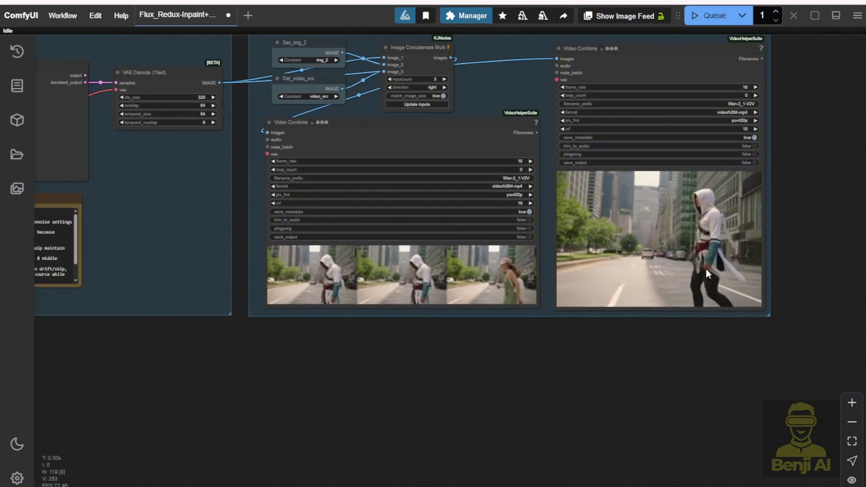
{"action": "right_click", "coordinate": [345, 119]}
{"action": "left_click", "coordinate": [390, 130]}
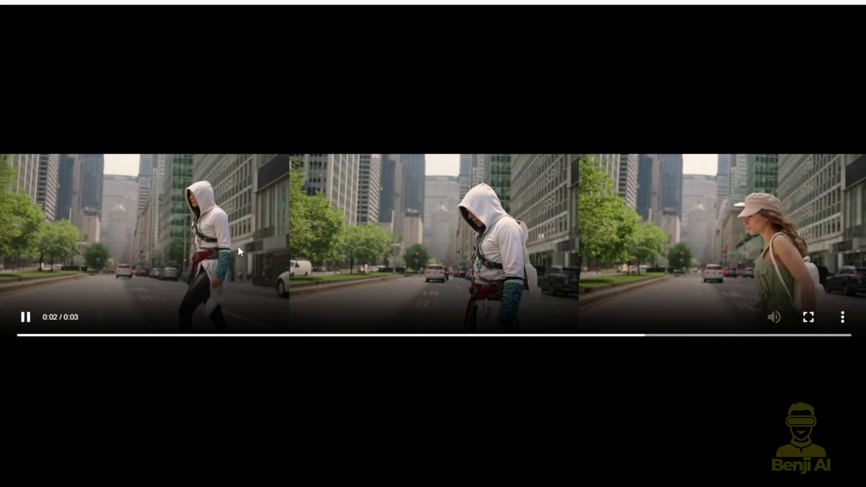
Step: Replay the comparison clip, then return to the video conditioning prompts and Video - Sample group
{"action": "left_click", "coordinate": [26, 317]}
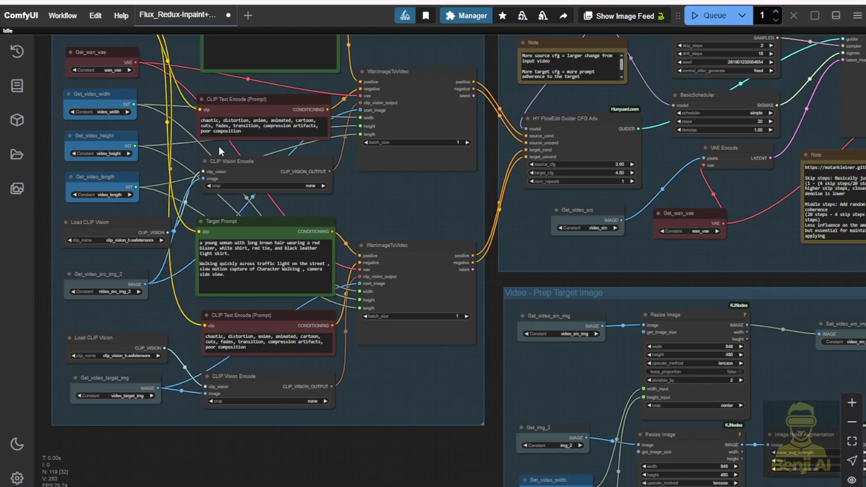
{"action": "scroll", "coordinate": [287, 220], "scroll_direction": "up", "scroll_amount": 5}
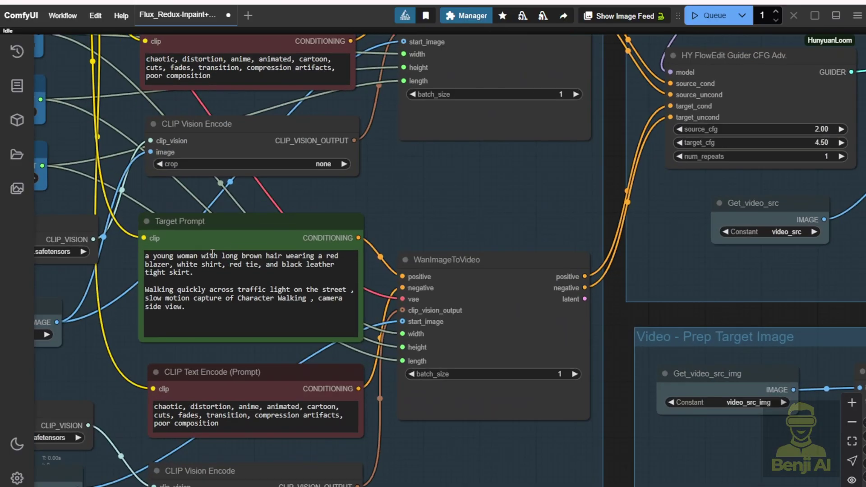
{"action": "scroll", "coordinate": [261, 303], "scroll_direction": "down", "scroll_amount": 8}
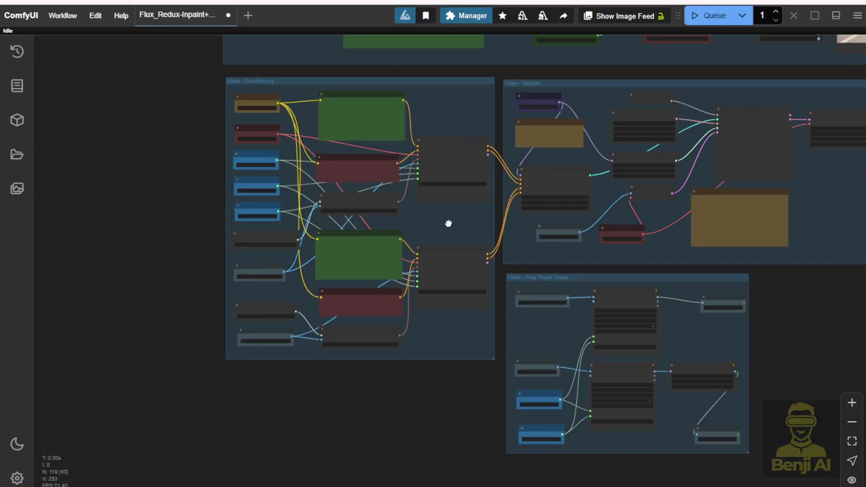
{"action": "left_click_drag", "start_coordinate": [448, 232], "coordinate": [229, 248]}
{"action": "scroll", "coordinate": [229, 247], "scroll_direction": "up", "scroll_amount": 3}
{"action": "left_click_drag", "start_coordinate": [757, 338], "coordinate": [802, 396]}
{"action": "scroll", "coordinate": [269, 299], "scroll_direction": "up", "scroll_amount": 6}
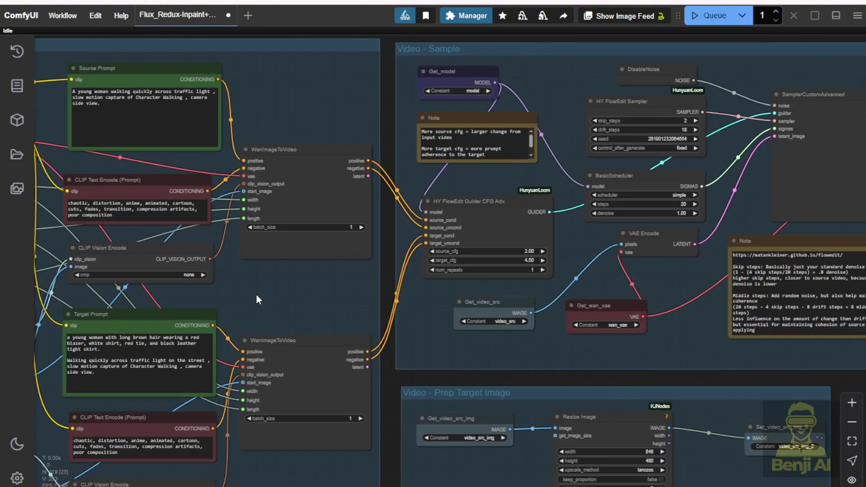
{"action": "left_click_drag", "start_coordinate": [257, 294], "coordinate": [363, 255]}
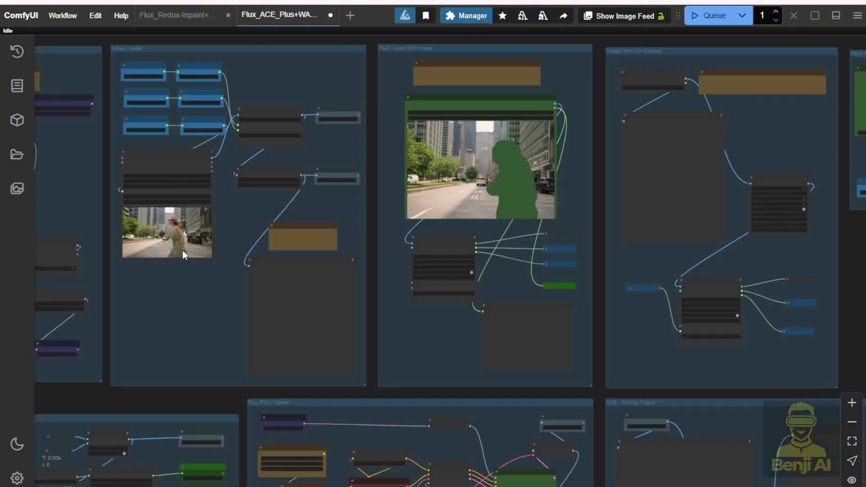
{"action": "scroll", "coordinate": [184, 247], "scroll_direction": "up", "scroll_amount": 3}
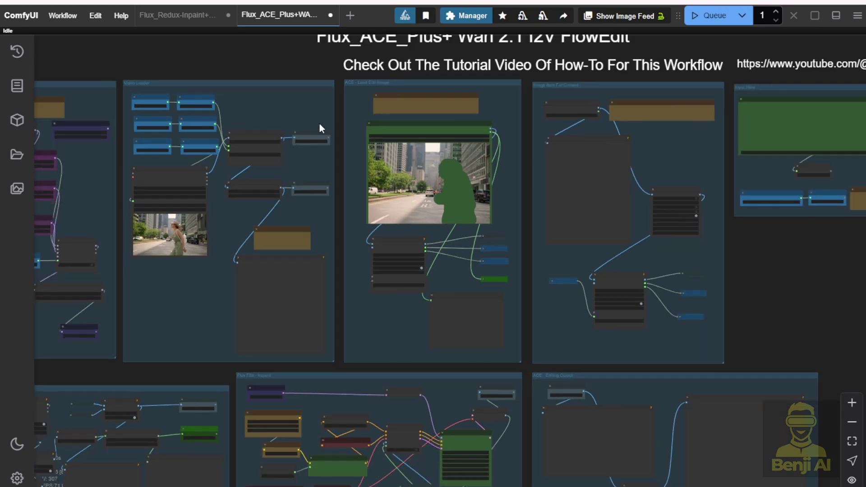
{"action": "left_click_drag", "start_coordinate": [301, 80], "coordinate": [303, 120]}
{"action": "scroll", "coordinate": [441, 87], "scroll_direction": "up", "scroll_amount": 1}
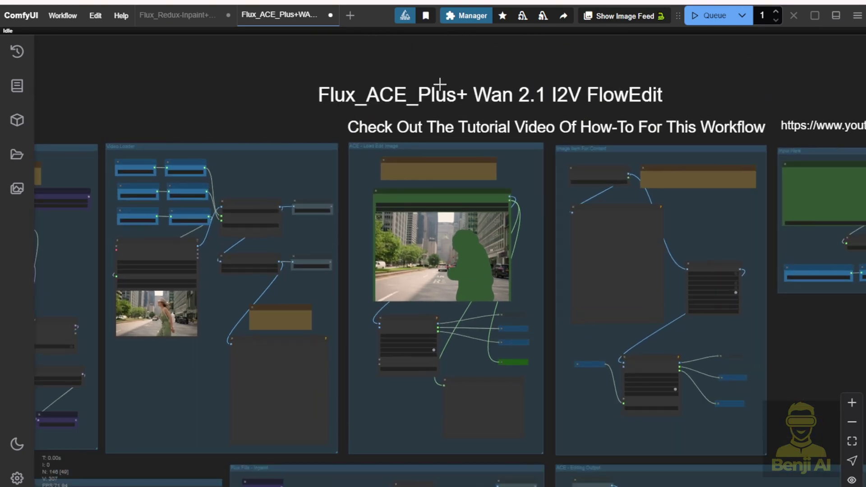
{"action": "left_click_drag", "start_coordinate": [741, 105], "coordinate": [422, 7]}
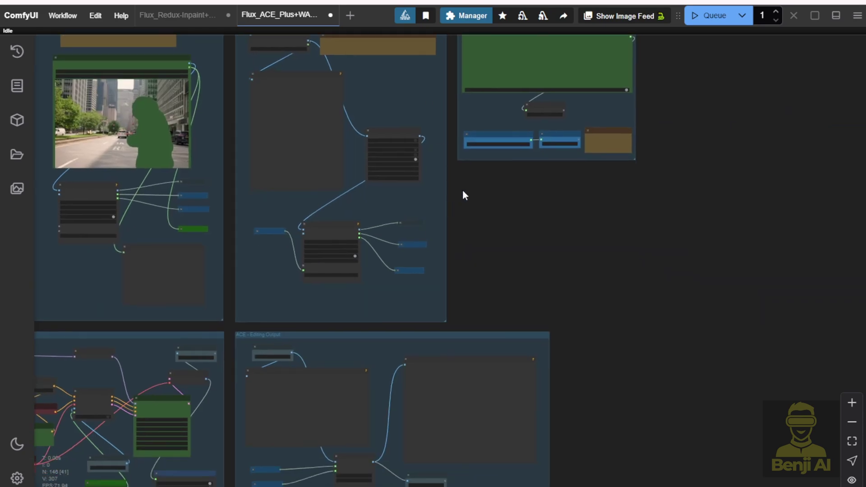
{"action": "left_click_drag", "start_coordinate": [465, 195], "coordinate": [504, 277]}
{"action": "scroll", "coordinate": [524, 266], "scroll_direction": "up", "scroll_amount": 7}
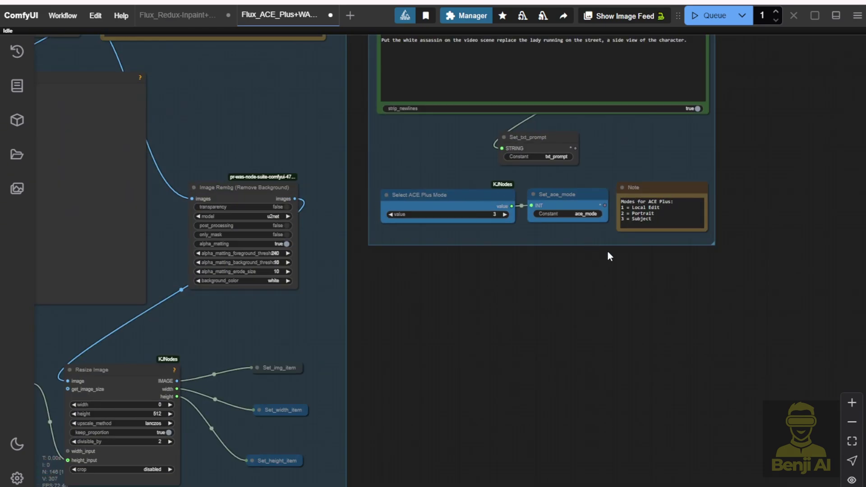
{"action": "scroll", "coordinate": [622, 227], "scroll_direction": "up", "scroll_amount": 3}
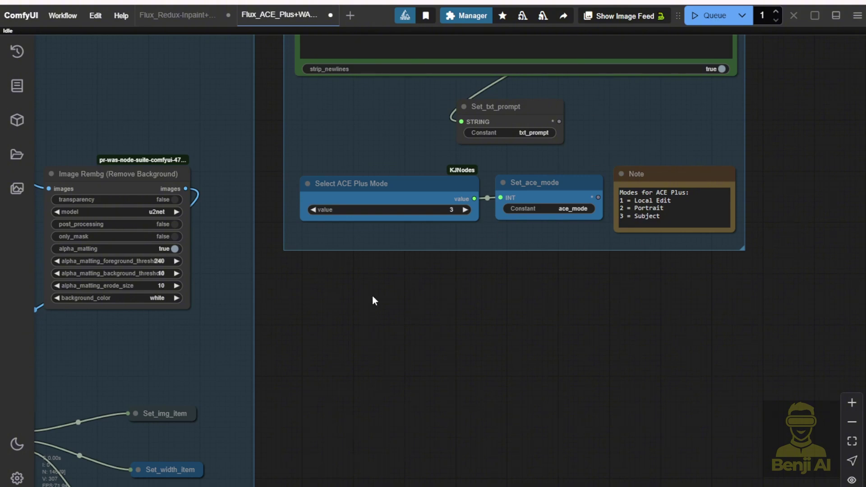
{"action": "scroll", "coordinate": [367, 299], "scroll_direction": "down", "scroll_amount": 5}
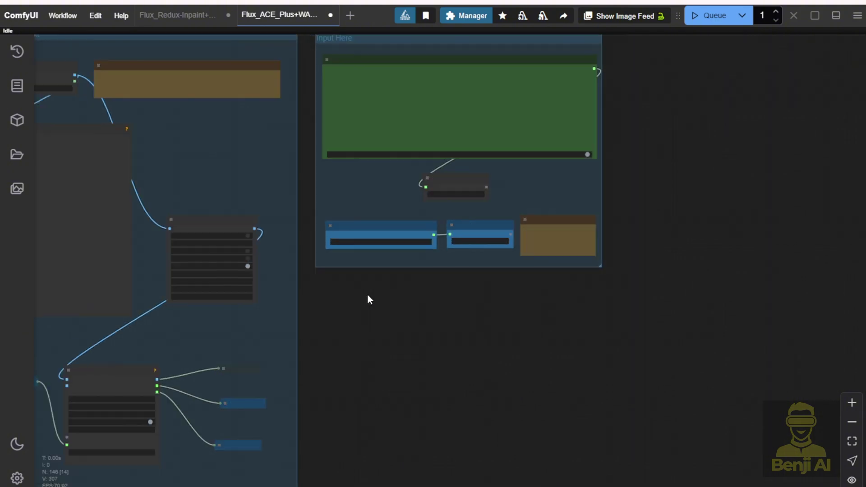
{"action": "key", "text": "1"}
{"action": "scroll", "coordinate": [246, 268], "scroll_direction": "down", "scroll_amount": 3}
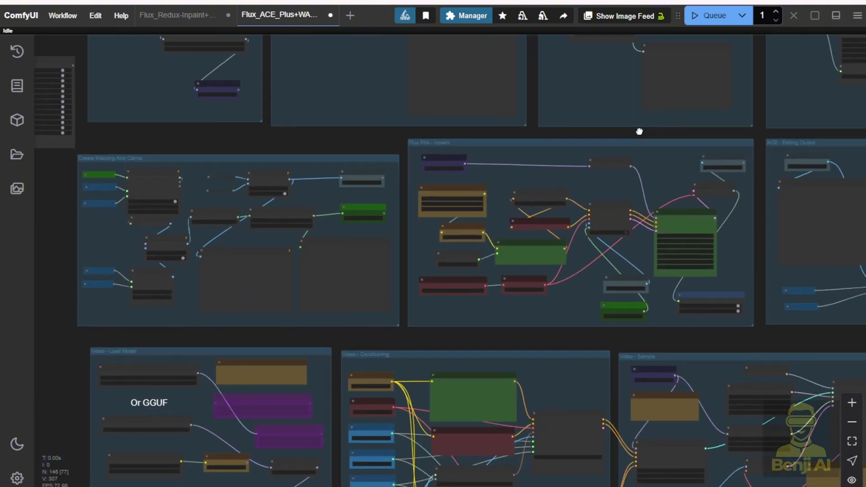
{"action": "scroll", "coordinate": [252, 285], "scroll_direction": "down", "scroll_amount": 3}
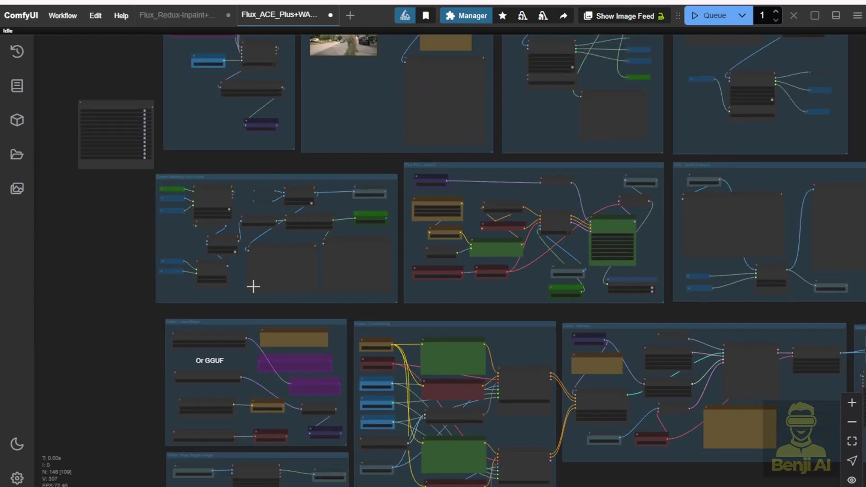
{"action": "scroll", "coordinate": [254, 268], "scroll_direction": "up", "scroll_amount": 4}
{"action": "scroll", "coordinate": [251, 112], "scroll_direction": "down", "scroll_amount": 5}
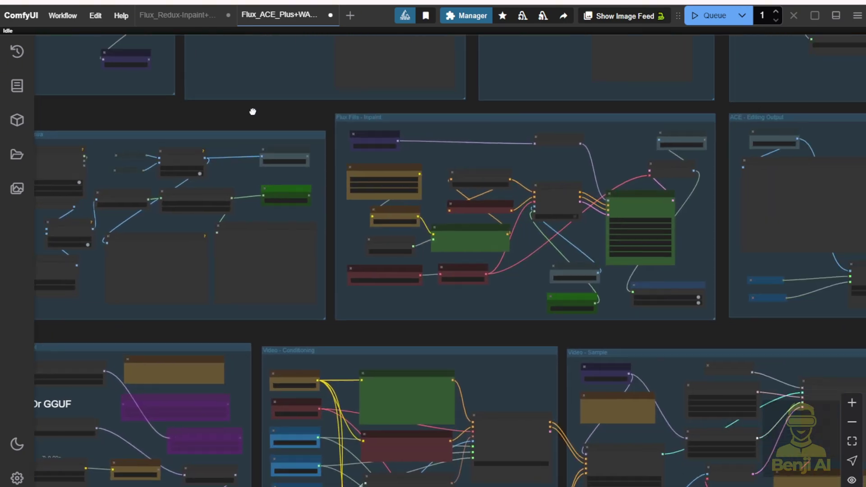
{"action": "scroll", "coordinate": [269, 120], "scroll_direction": "up", "scroll_amount": 8}
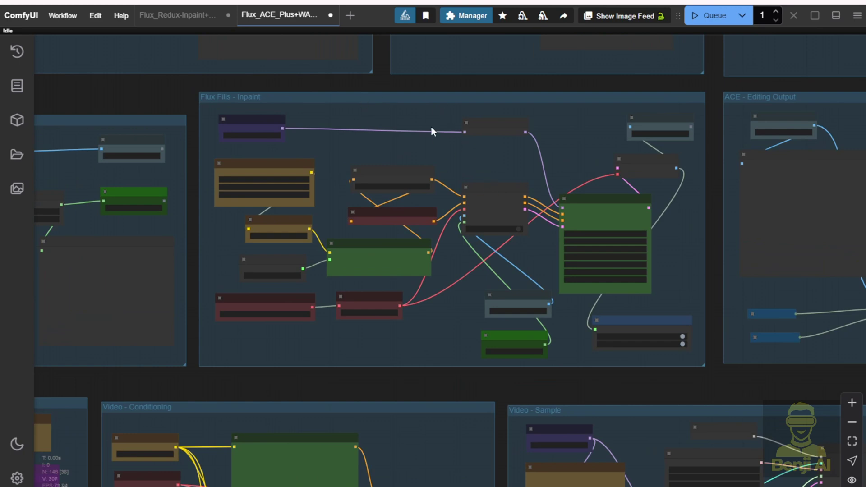
{"action": "scroll", "coordinate": [401, 140], "scroll_direction": "up", "scroll_amount": 2}
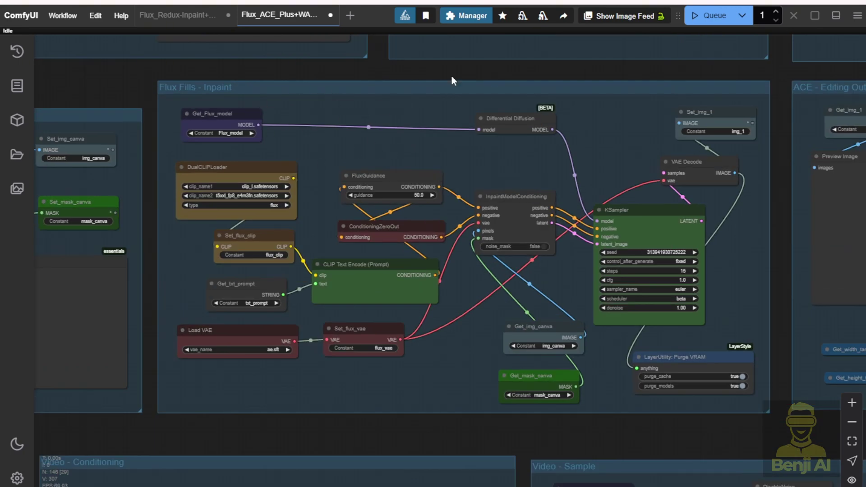
{"action": "scroll", "coordinate": [479, 148], "scroll_direction": "down", "scroll_amount": 2}
{"action": "left_click_drag", "start_coordinate": [513, 164], "coordinate": [29, 115]}
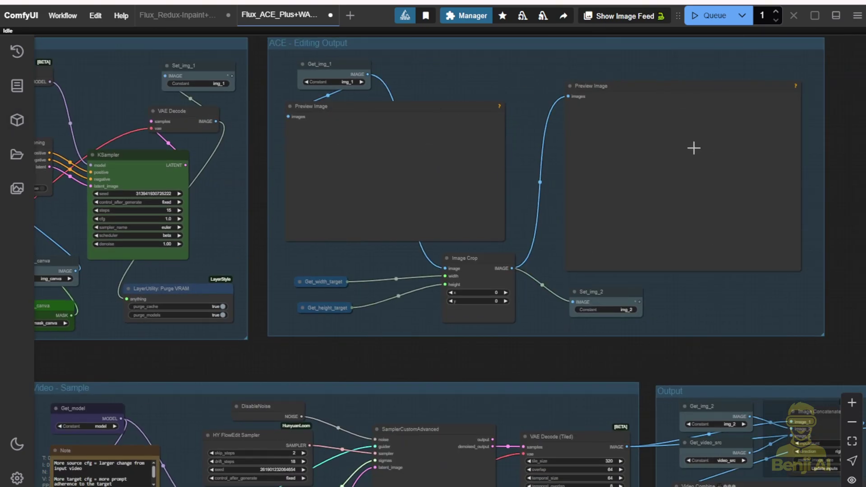
{"action": "scroll", "coordinate": [638, 201], "scroll_direction": "down", "scroll_amount": 2}
{"action": "left_click_drag", "start_coordinate": [430, 334], "coordinate": [808, 81]}
{"action": "left_click_drag", "start_coordinate": [557, 393], "coordinate": [663, 333]}
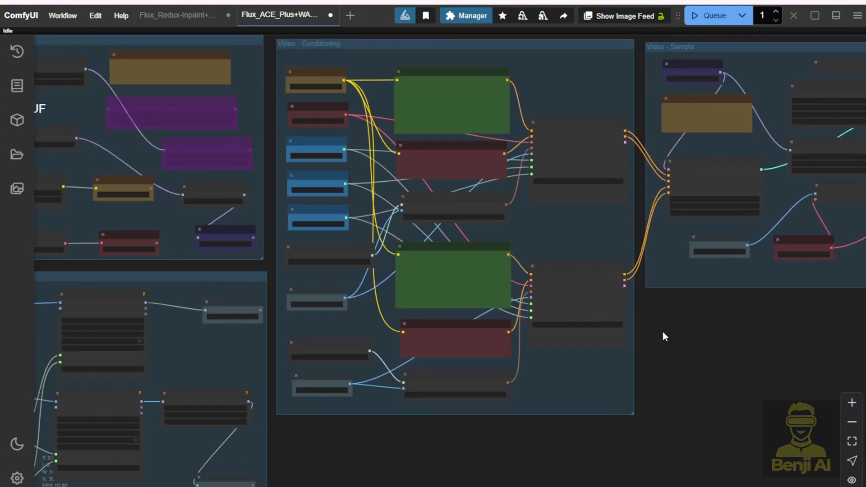
{"action": "left_click_drag", "start_coordinate": [150, 164], "coordinate": [318, 179]}
{"action": "scroll", "coordinate": [223, 156], "scroll_direction": "up", "scroll_amount": 3}
{"action": "scroll", "coordinate": [251, 148], "scroll_direction": "up", "scroll_amount": 3}
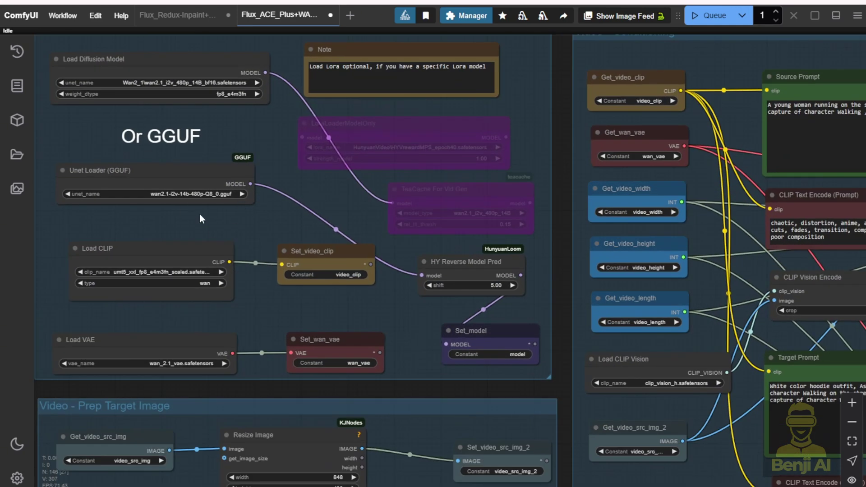
Step: Select the Unet Loader (GGUF) node and follow the ACE Plus run's progress across the workflow groups
{"action": "left_click", "coordinate": [185, 180]}
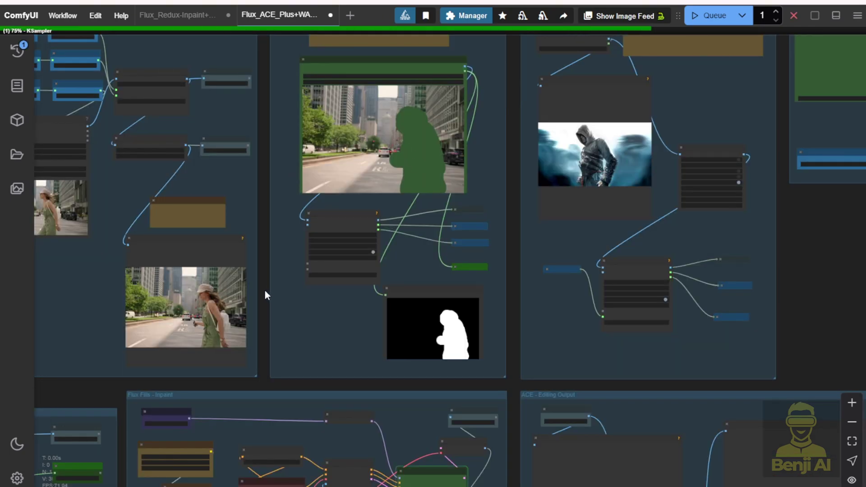
{"action": "left_click_drag", "start_coordinate": [792, 322], "coordinate": [832, 96]}
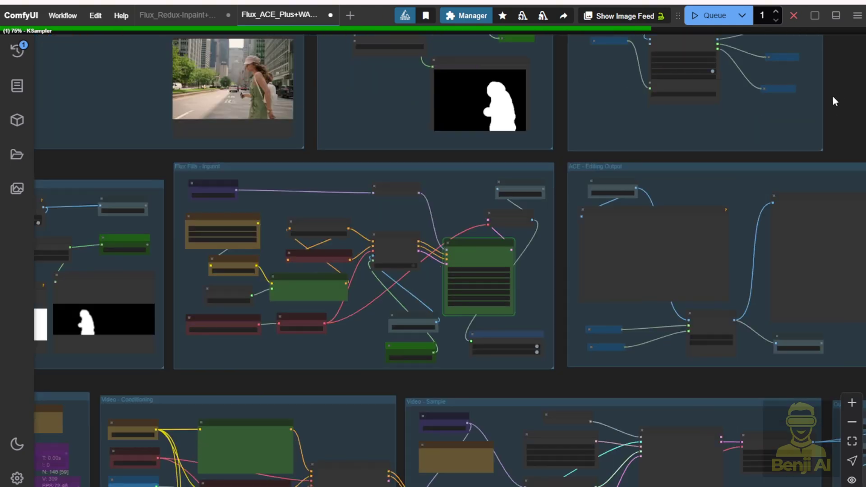
{"action": "scroll", "coordinate": [605, 211], "scroll_direction": "down", "scroll_amount": 2}
{"action": "left_click_drag", "start_coordinate": [431, 358], "coordinate": [381, 240]}
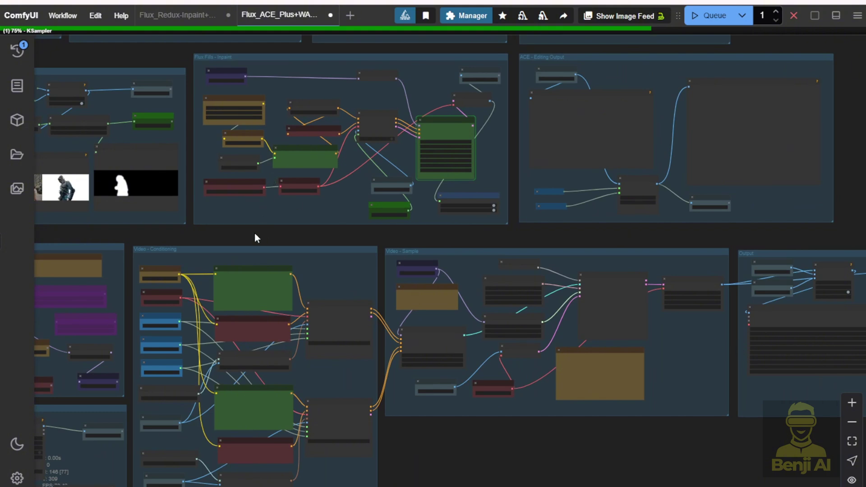
{"action": "left_click_drag", "start_coordinate": [255, 232], "coordinate": [335, 371]}
{"action": "left_click_drag", "start_coordinate": [186, 64], "coordinate": [261, 236]}
{"action": "scroll", "coordinate": [230, 41], "scroll_direction": "up", "scroll_amount": 2}
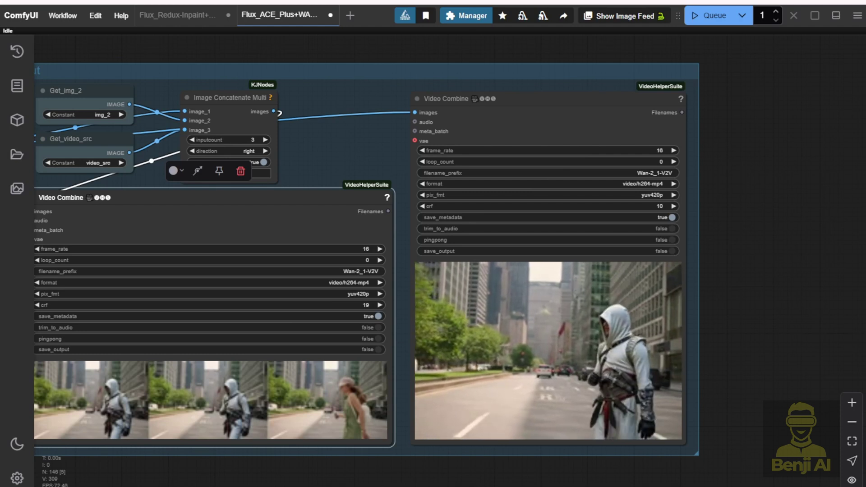
Step: Inspect the ACE - Editing Output group and its edited street image
{"action": "scroll", "coordinate": [758, 311], "scroll_direction": "down", "scroll_amount": 2}
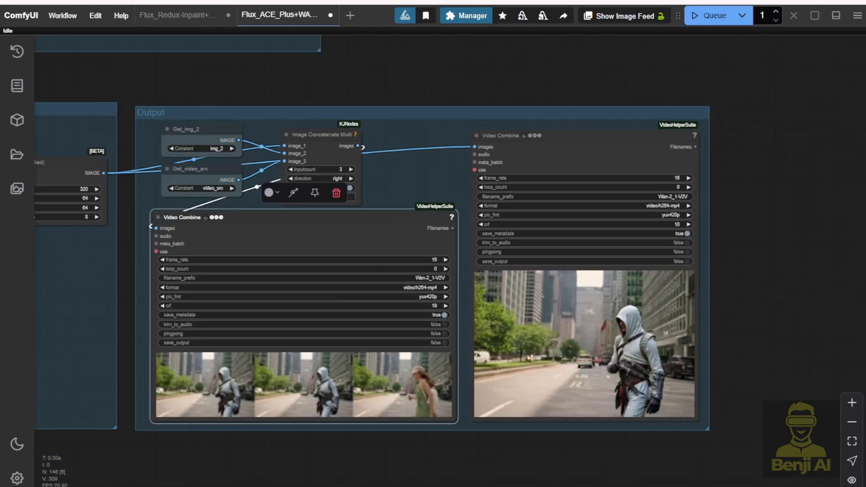
{"action": "left_click", "coordinate": [418, 74]}
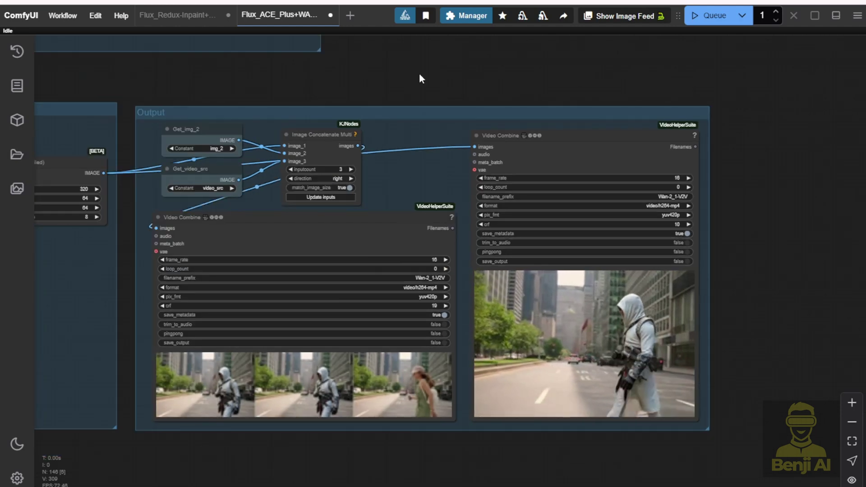
{"action": "left_click_drag", "start_coordinate": [410, 79], "coordinate": [779, 218]}
{"action": "scroll", "coordinate": [774, 180], "scroll_direction": "down", "scroll_amount": 4}
{"action": "left_click_drag", "start_coordinate": [765, 118], "coordinate": [756, 262]}
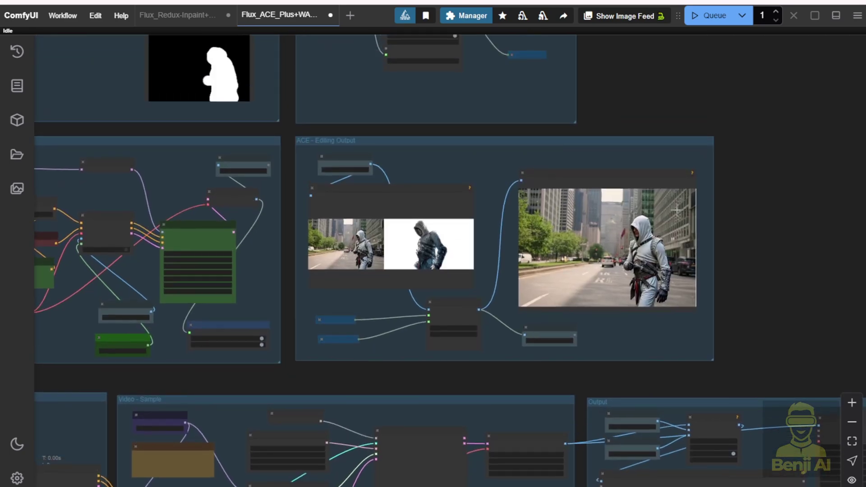
{"action": "scroll", "coordinate": [449, 249], "scroll_direction": "up", "scroll_amount": 10}
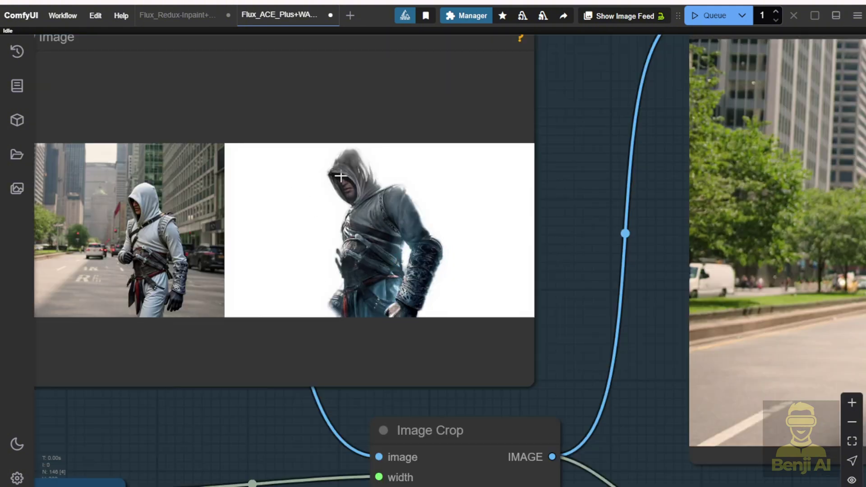
{"action": "left_click_drag", "start_coordinate": [220, 416], "coordinate": [329, 414]}
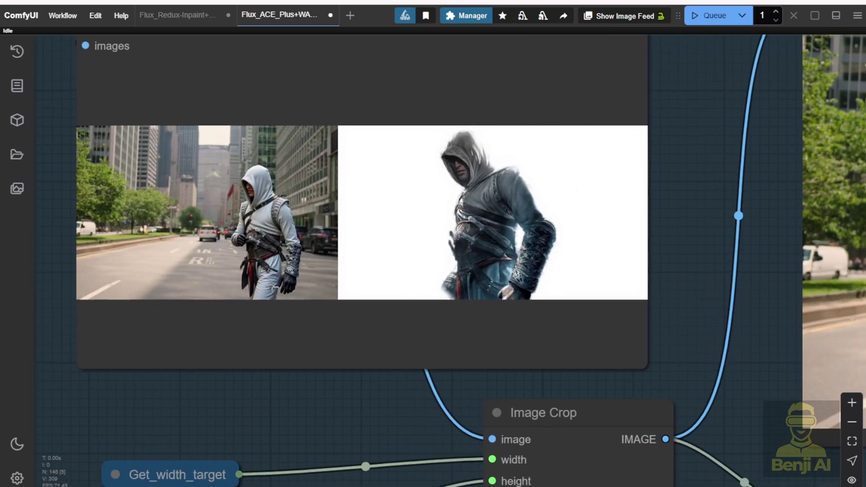
{"action": "scroll", "coordinate": [285, 375], "scroll_direction": "down", "scroll_amount": 4}
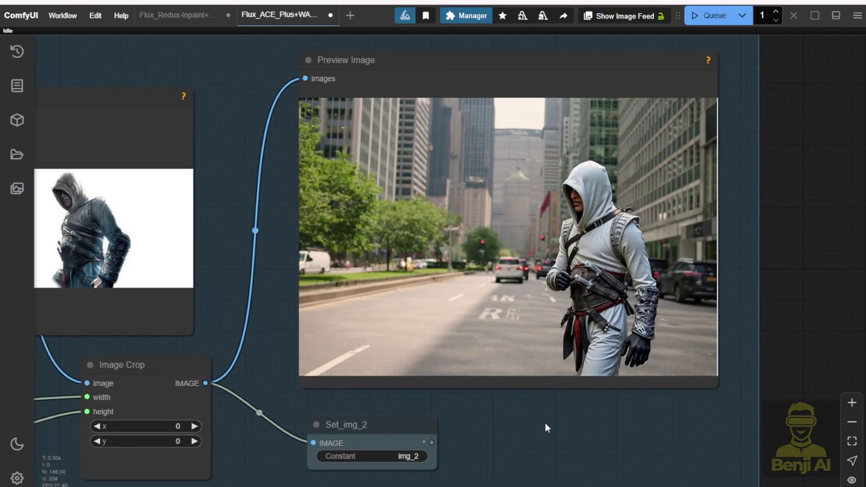
Step: Open the context menu of the comparison Video Combine node in the Output group
{"action": "left_click_drag", "start_coordinate": [545, 426], "coordinate": [602, 72]}
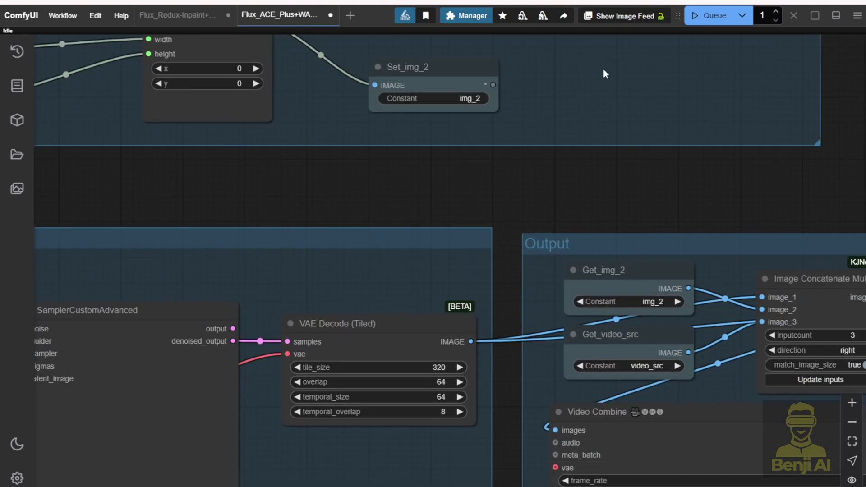
{"action": "scroll", "coordinate": [589, 146], "scroll_direction": "down", "scroll_amount": 3}
{"action": "left_click_drag", "start_coordinate": [589, 145], "coordinate": [438, 80]}
{"action": "scroll", "coordinate": [501, 185], "scroll_direction": "up", "scroll_amount": 5}
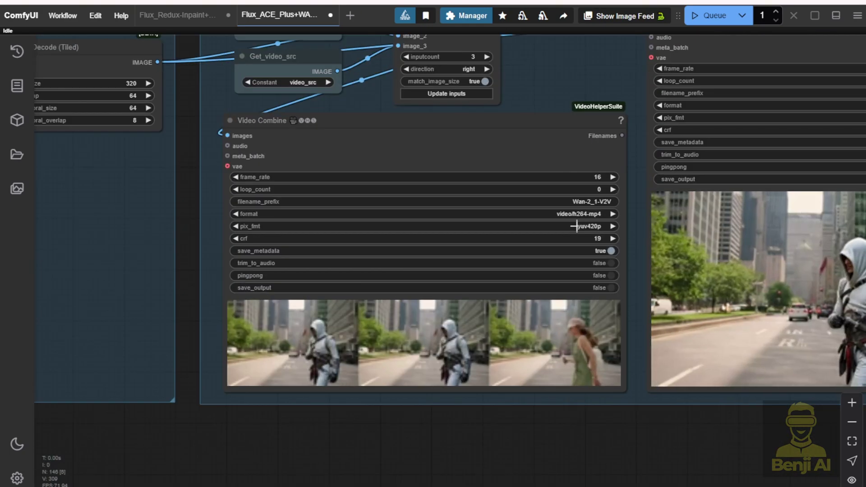
{"action": "scroll", "coordinate": [475, 188], "scroll_direction": "right", "scroll_amount": 2}
{"action": "right_click", "coordinate": [399, 353]}
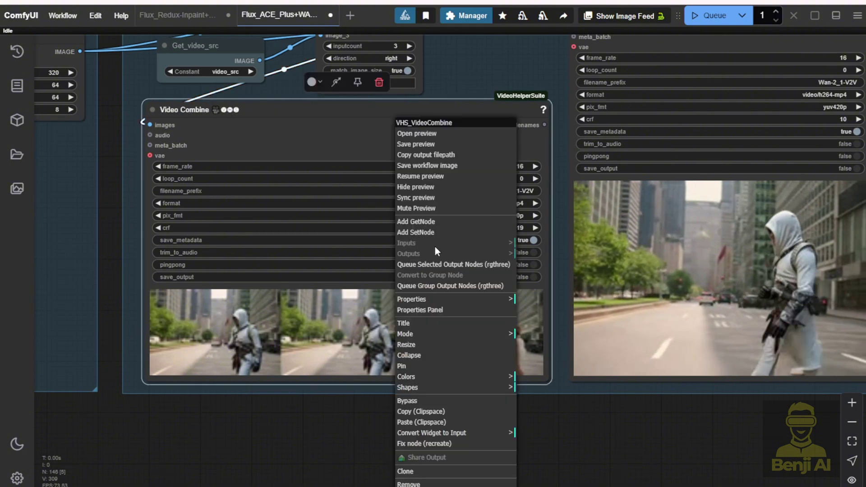